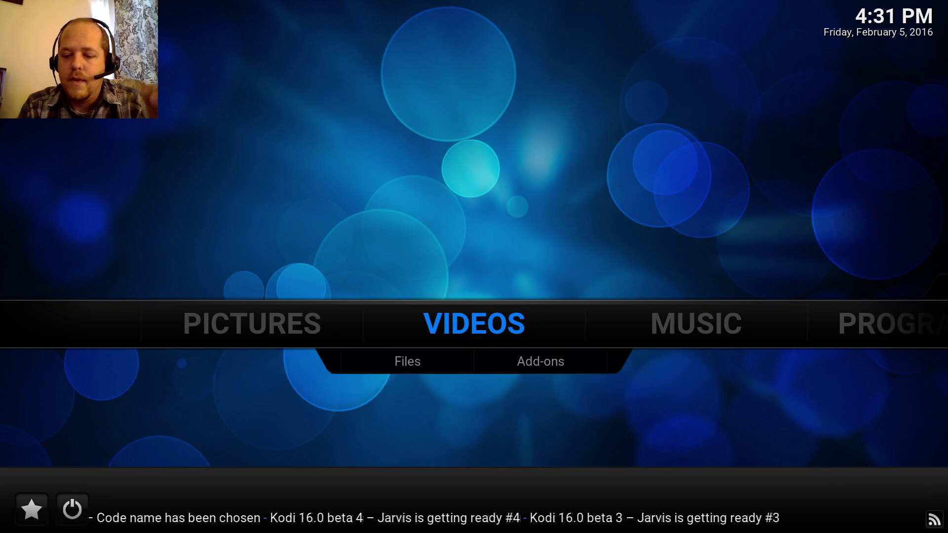
- Move across the home menu to SYSTEM and open its File manager
key(Left)
key(Right)
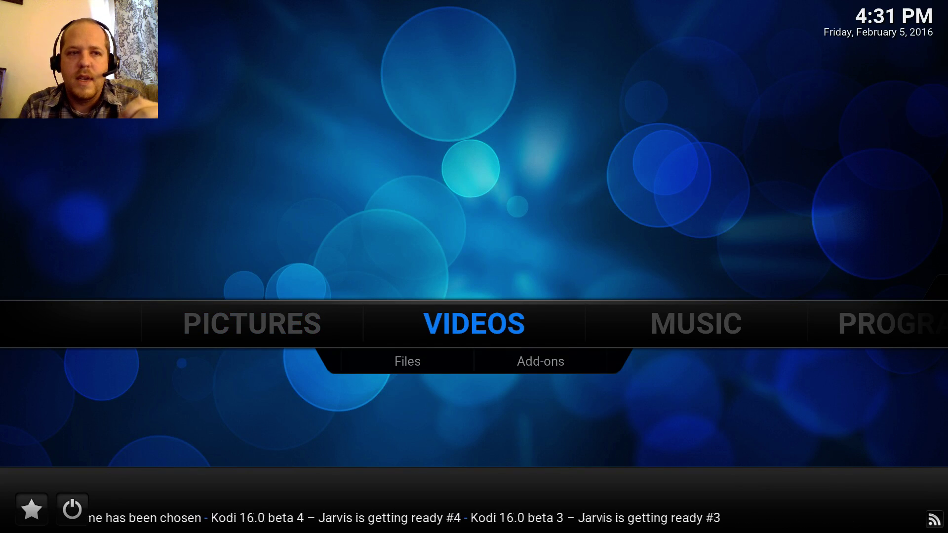
key(Right)
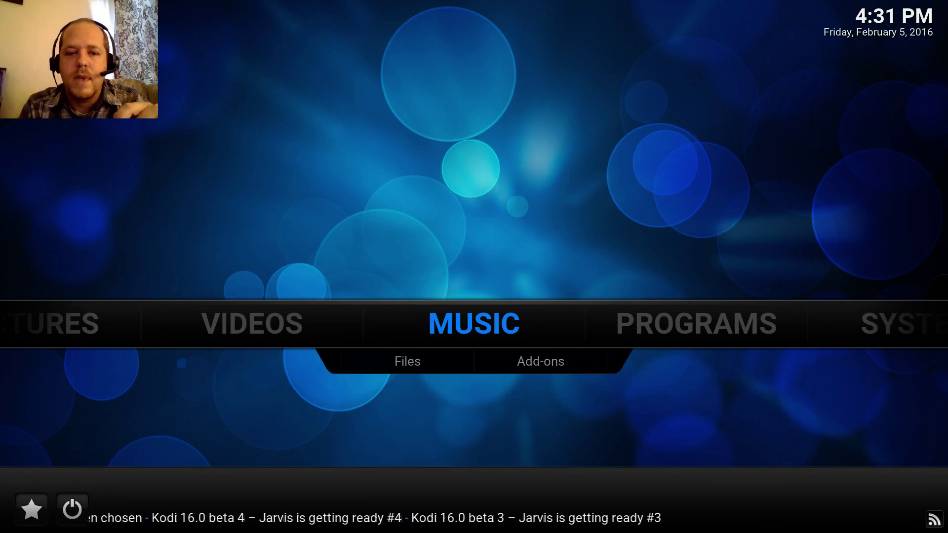
key(Left)
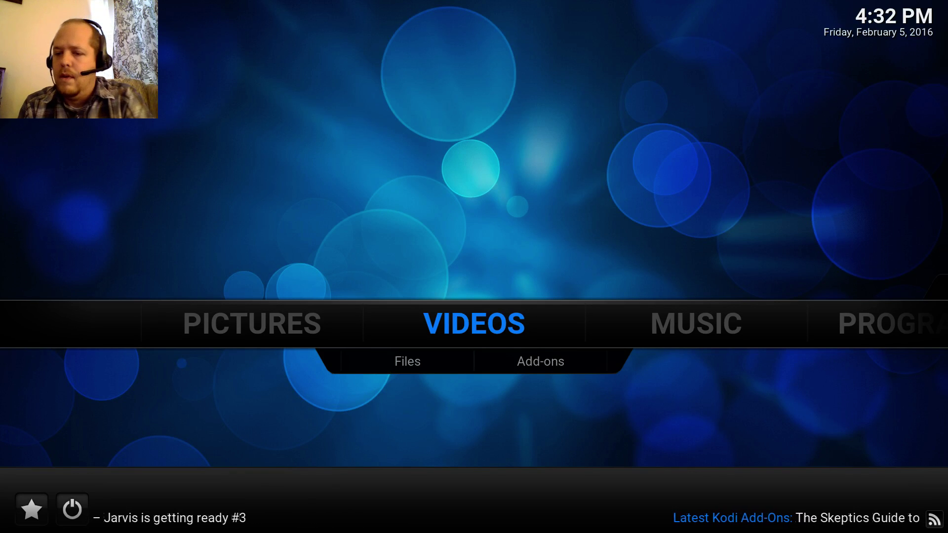
key(Right)
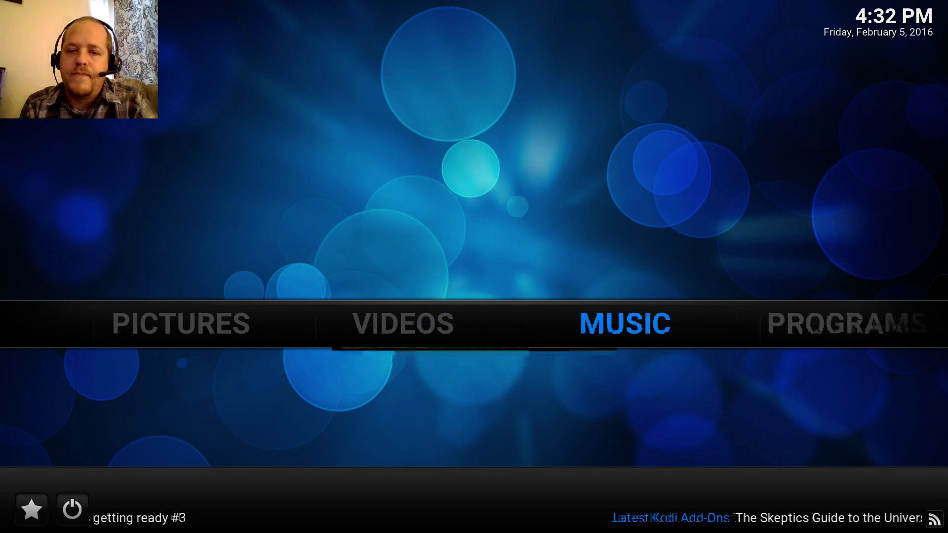
key(Right)
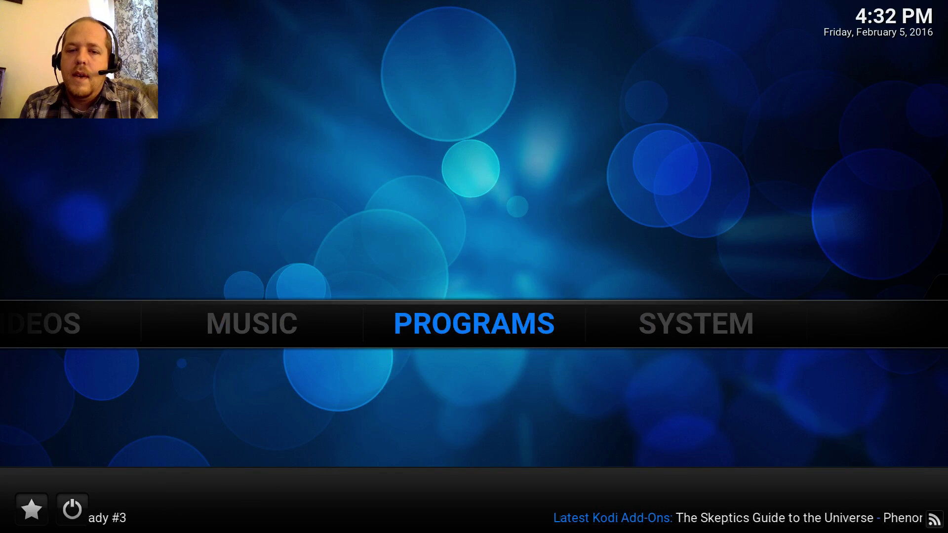
key(Right)
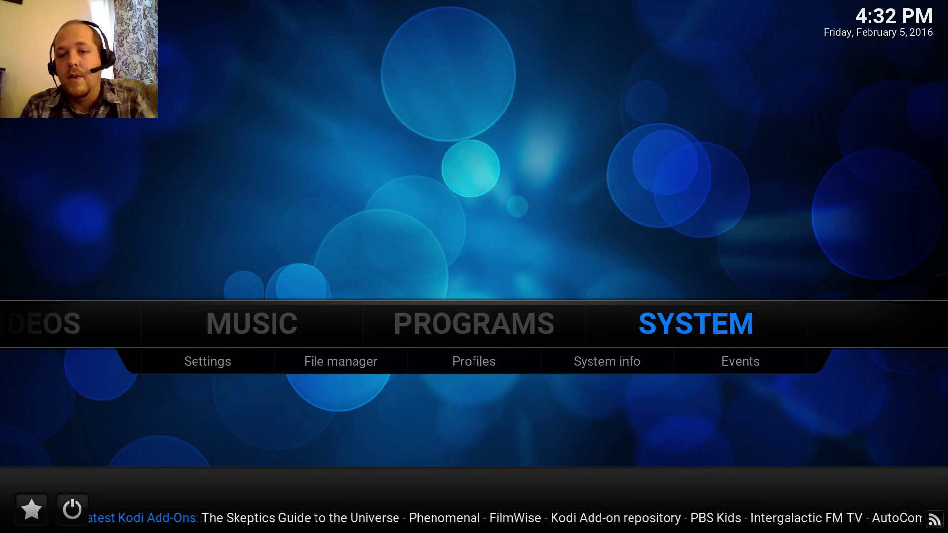
key(Down)
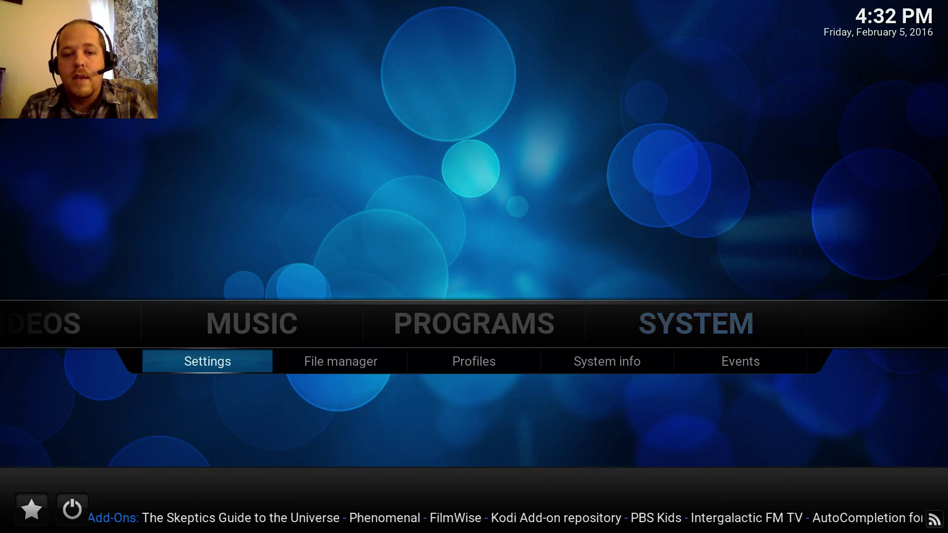
key(Right)
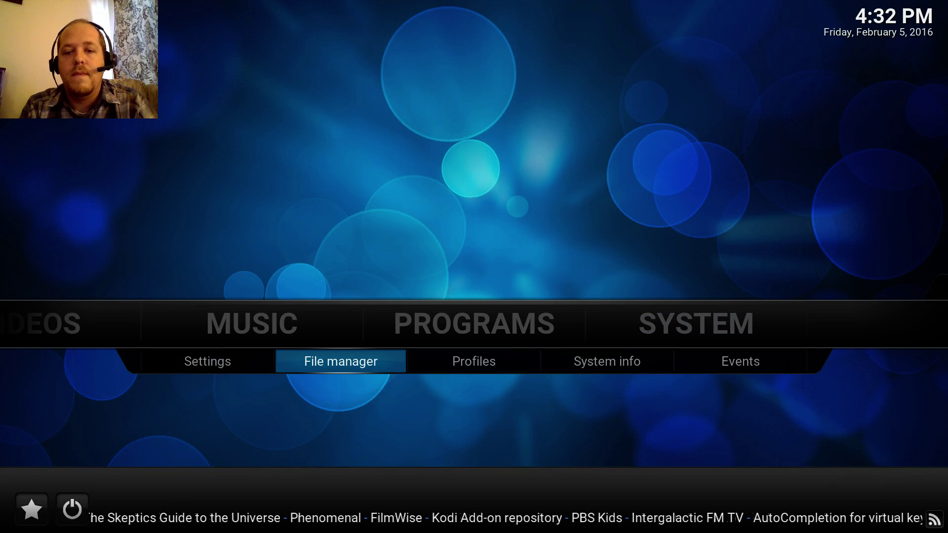
key(Up)
key(Down)
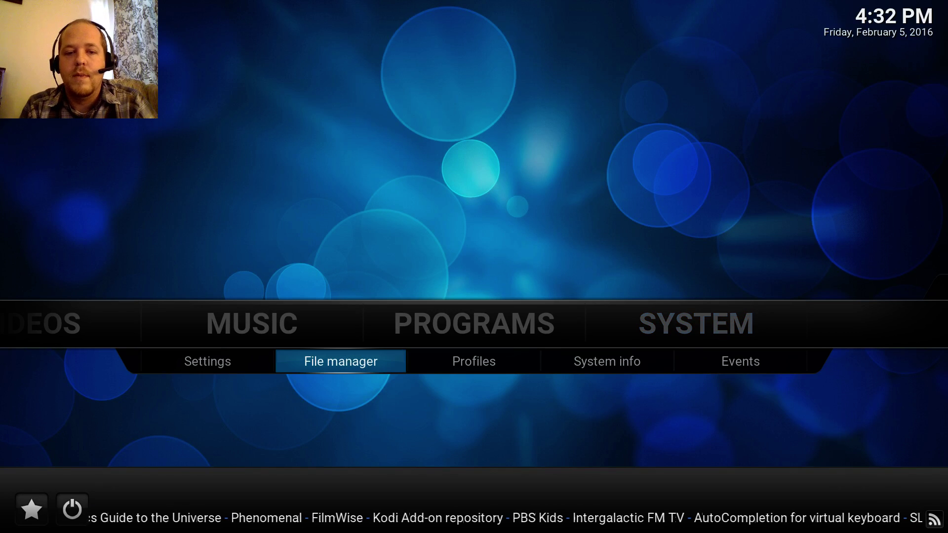
key(Return)
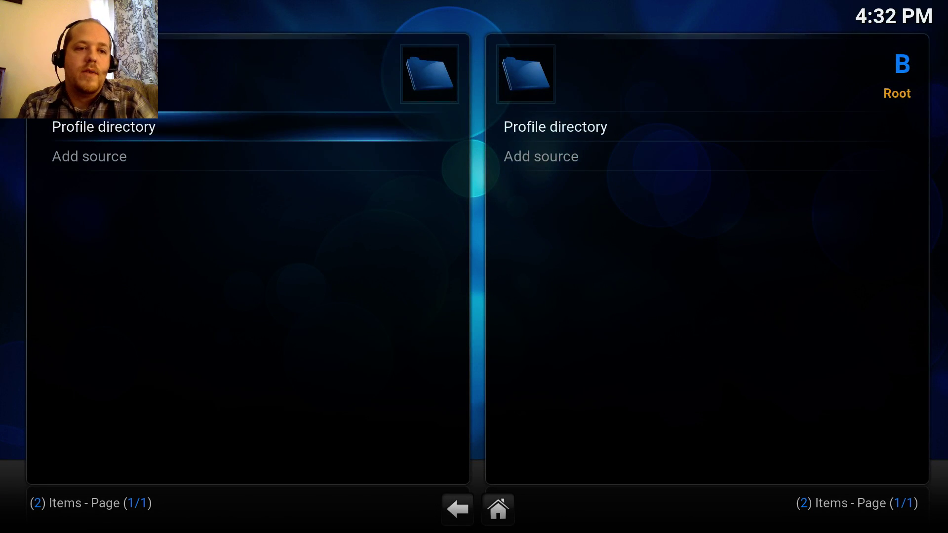
key(Down)
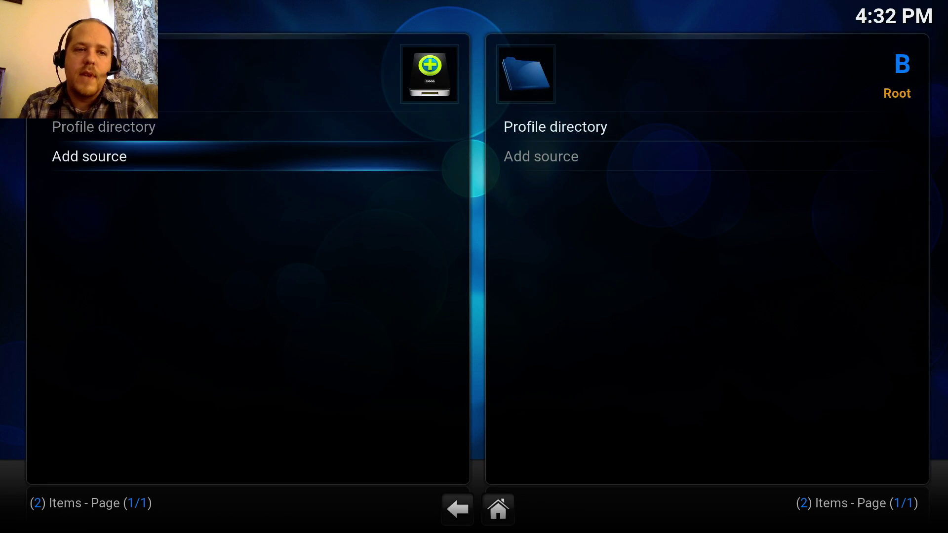
key(Return)
key(Return)
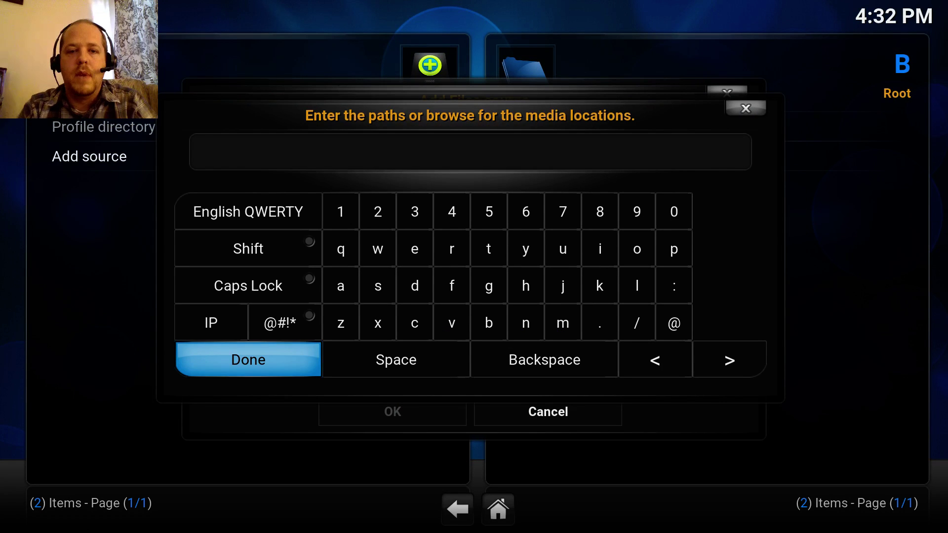
text(htt)
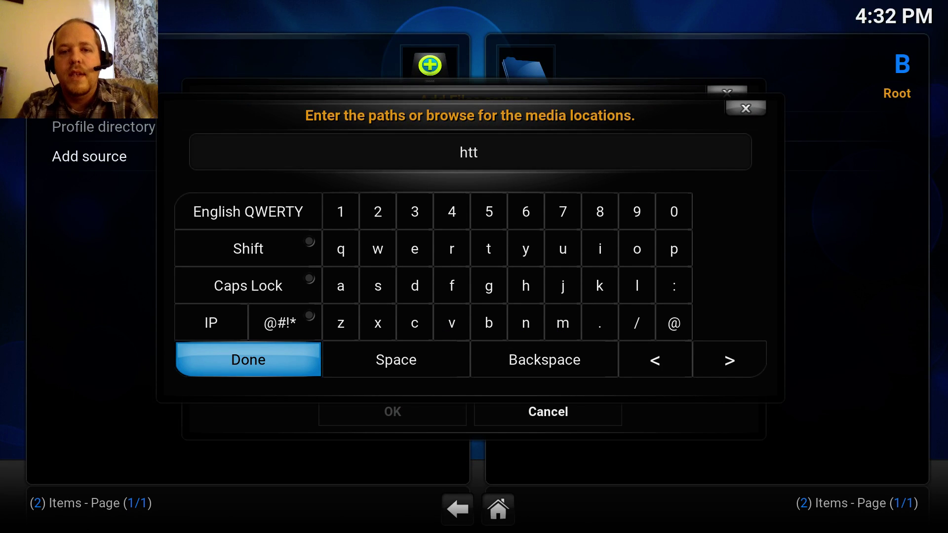
text(p://)
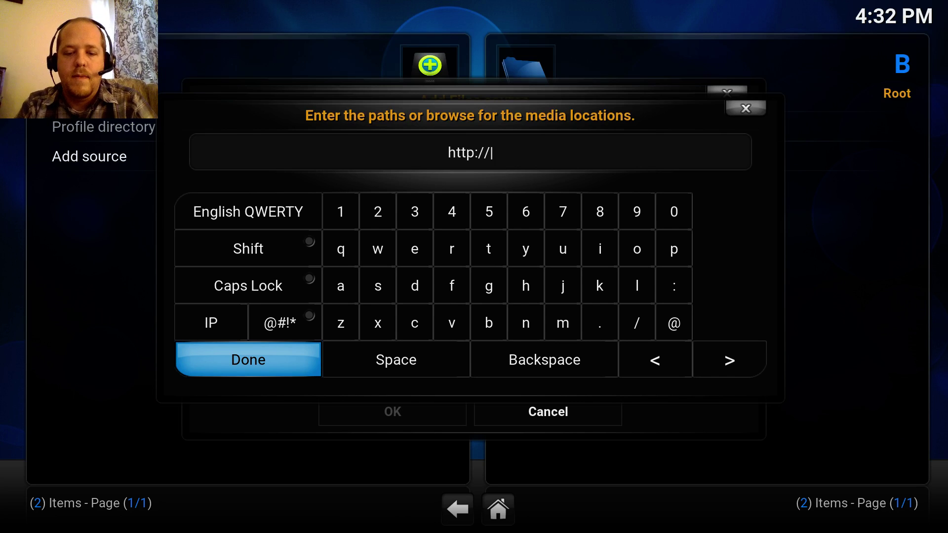
text(fusion)
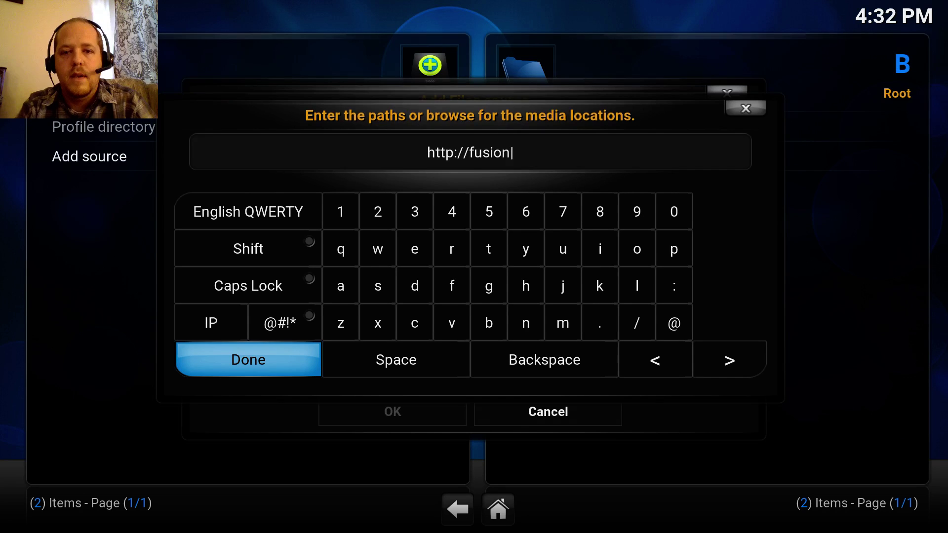
text(.tv)
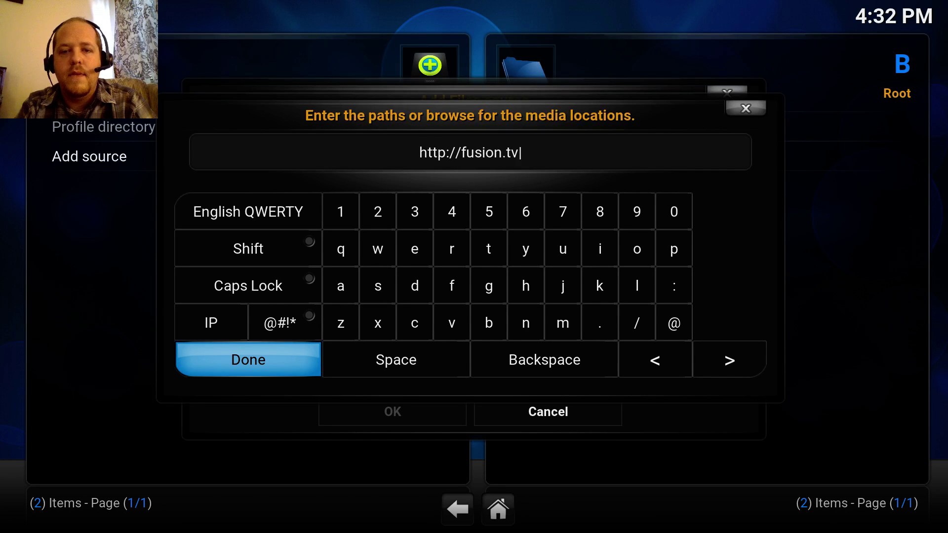
text(addons)
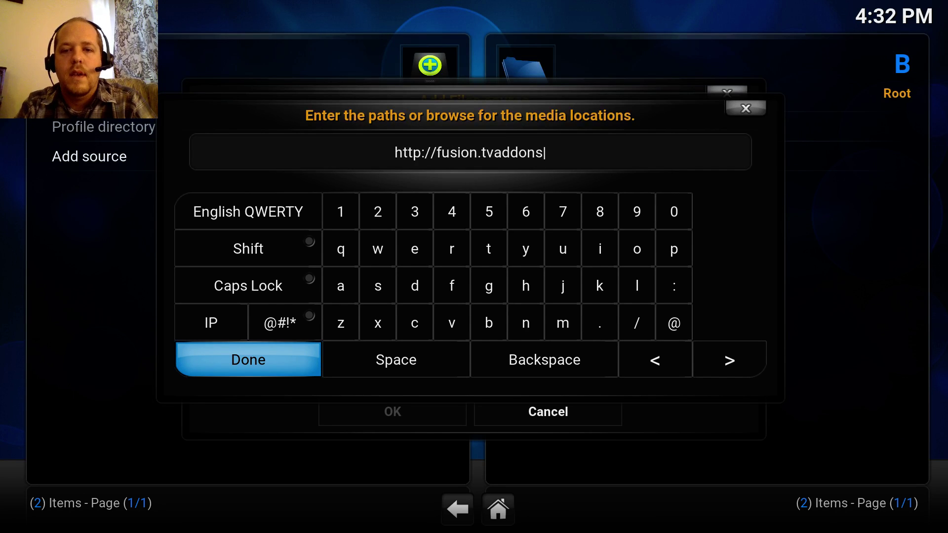
text(.ag)
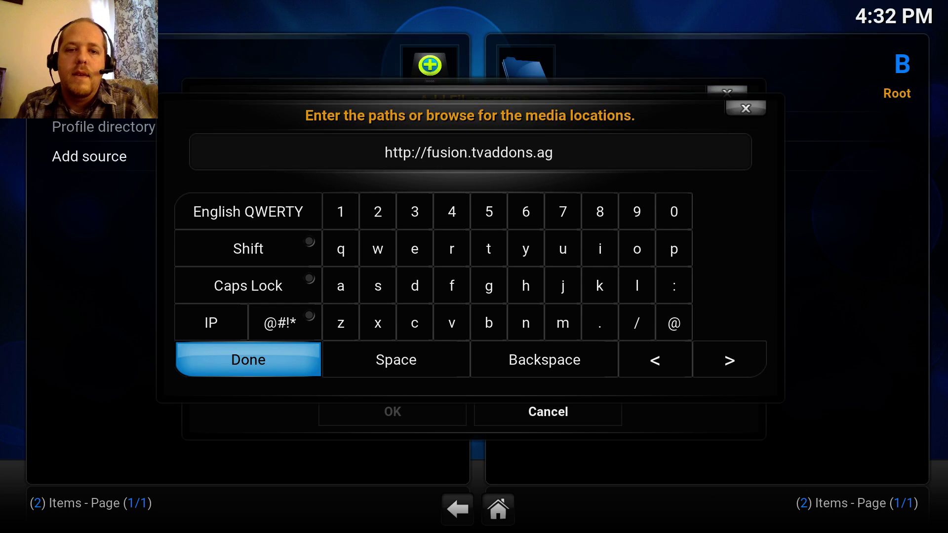
text(/)
key(Return)
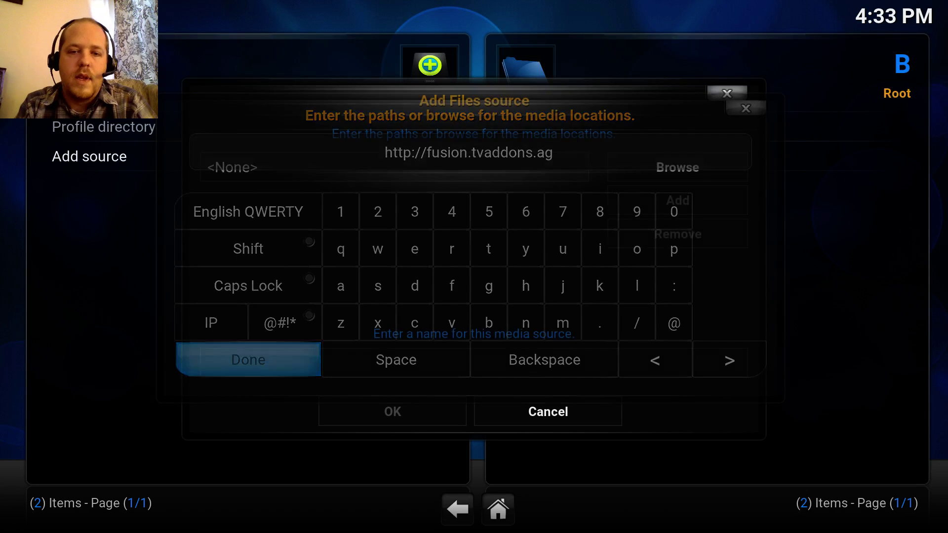
- Name the new source 'Fusion' and save it
key(Down)
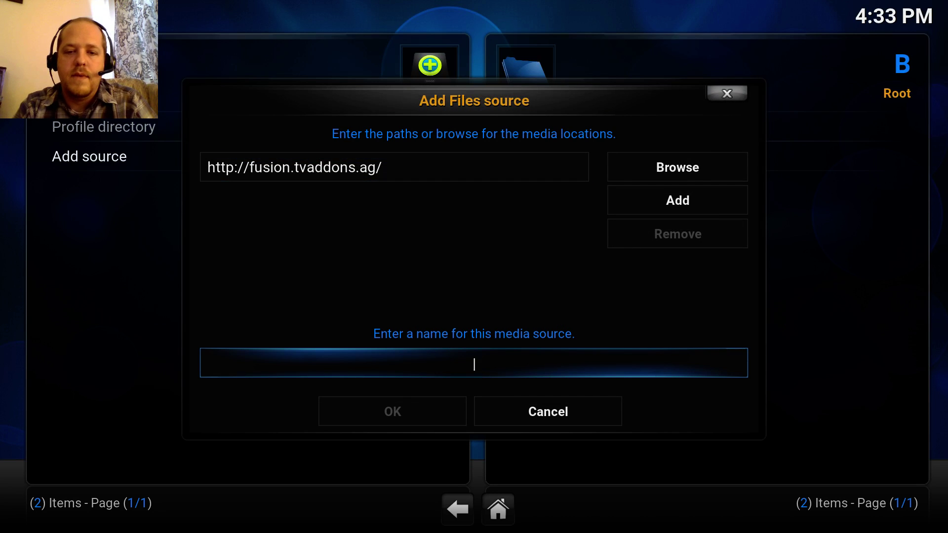
text(Fusion)
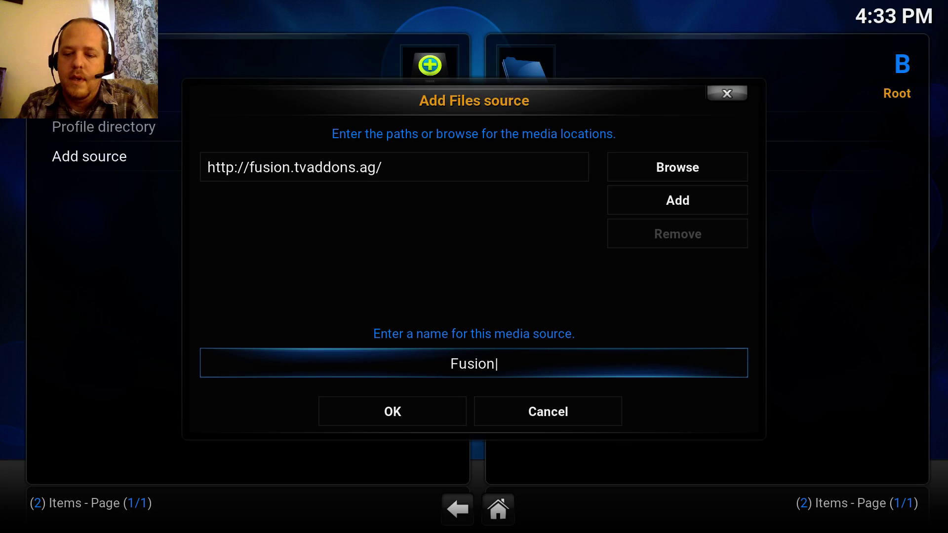
key(Down)
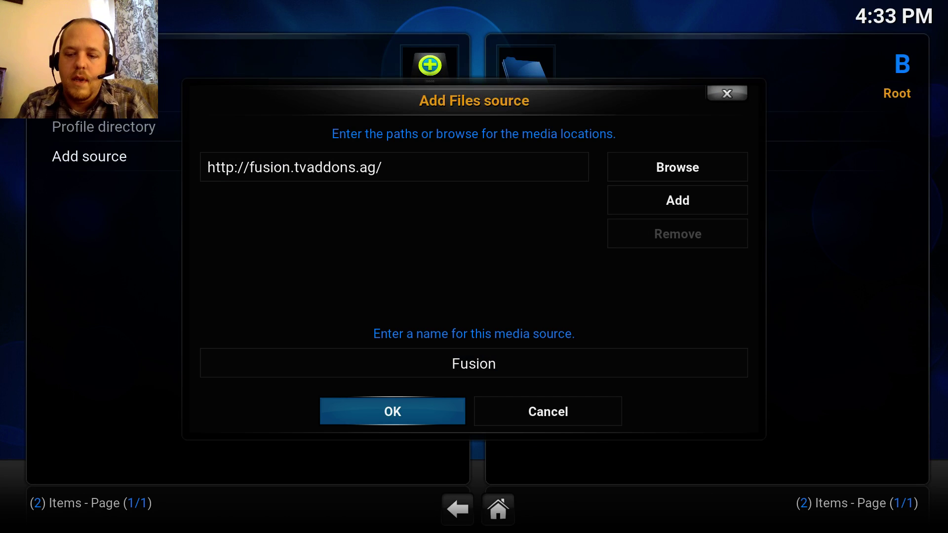
key(Return)
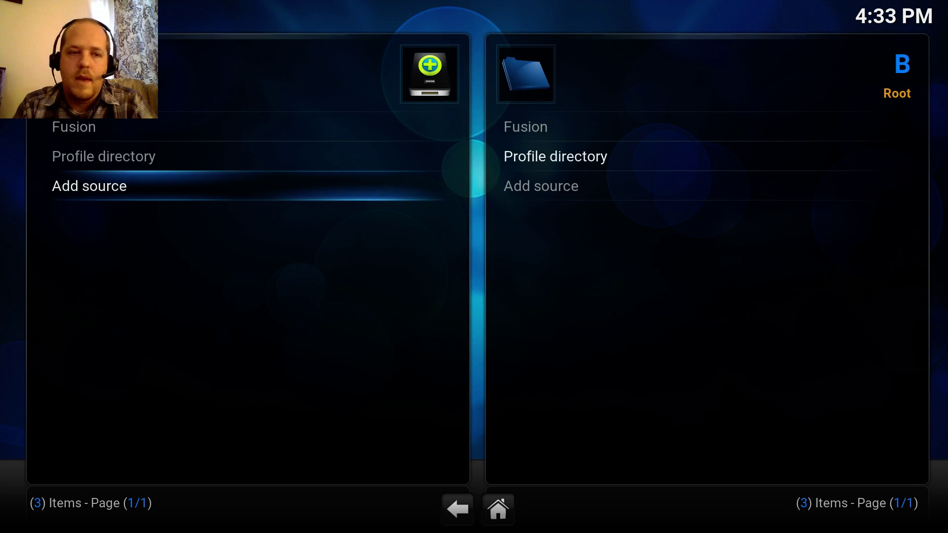
- Browse Fusion's start-here, xbmc-repos and xbmc-scripts folders, then exit to the home screen
key(Up)
key(Up)
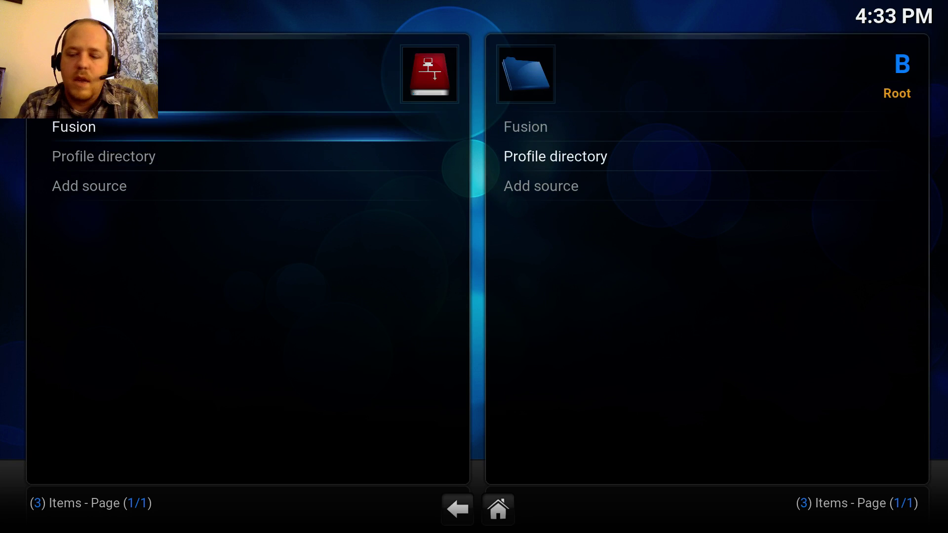
key(Return)
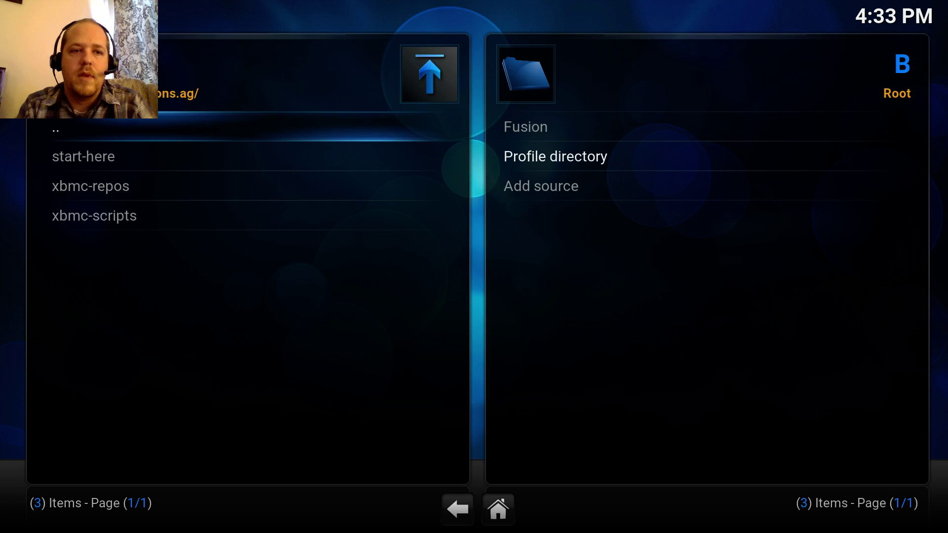
key(Down)
key(Down)
key(Down)
key(Up)
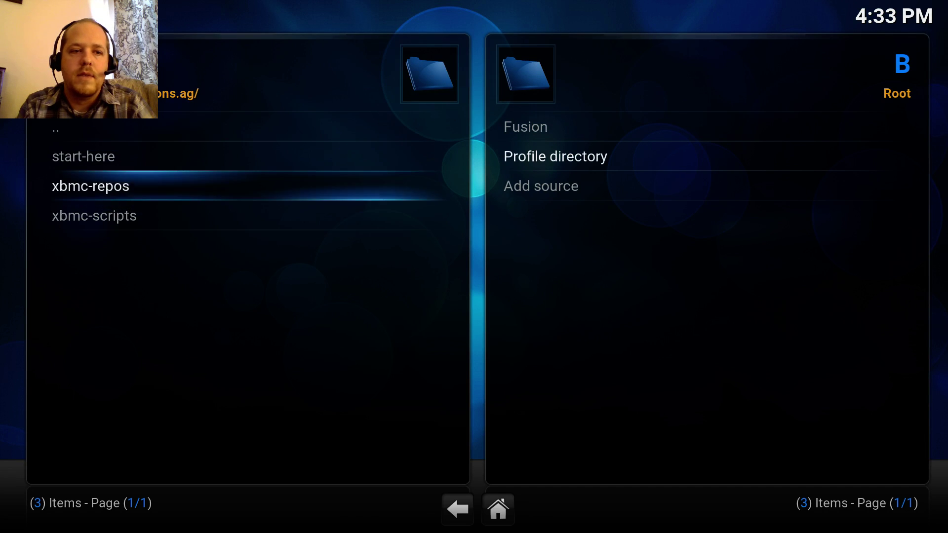
key(Down)
key(BackSpace)
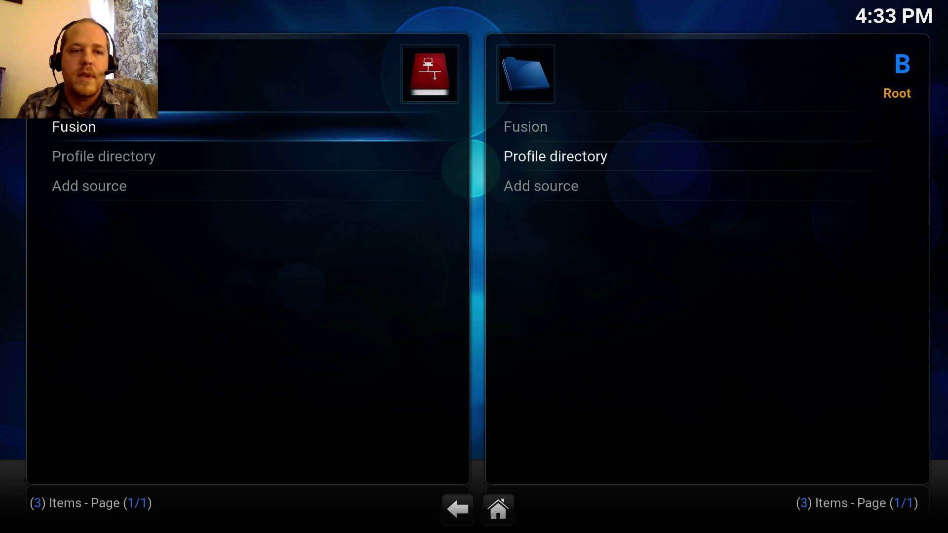
key(BackSpace)
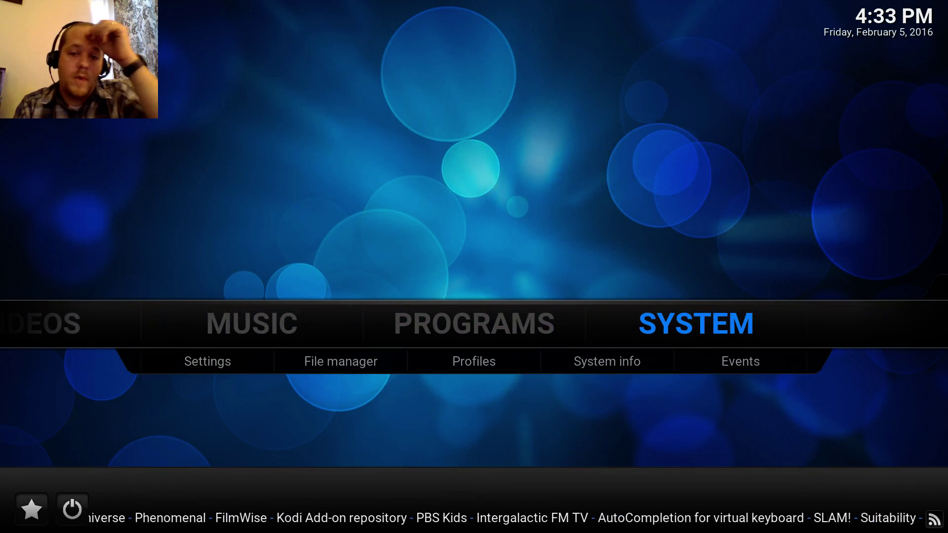
- From SYSTEM, open Settings and go past Video and Music into Add-ons
key(Down)
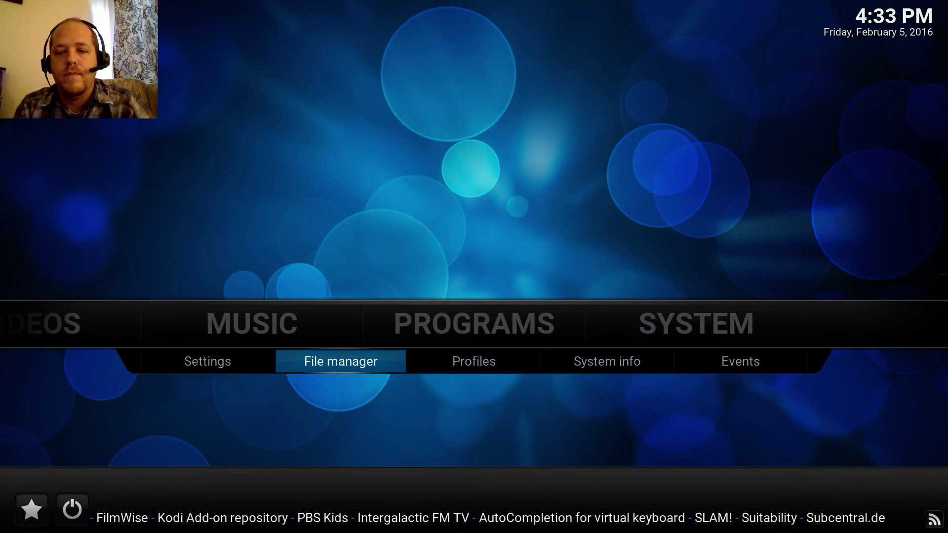
key(Right)
key(Right)
key(Right)
key(Right)
key(Up)
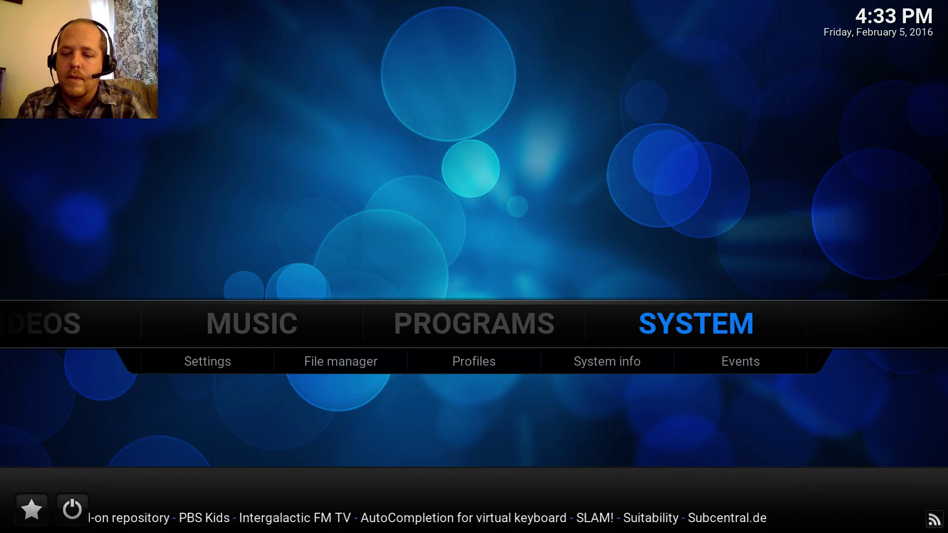
key(Return)
key(Down)
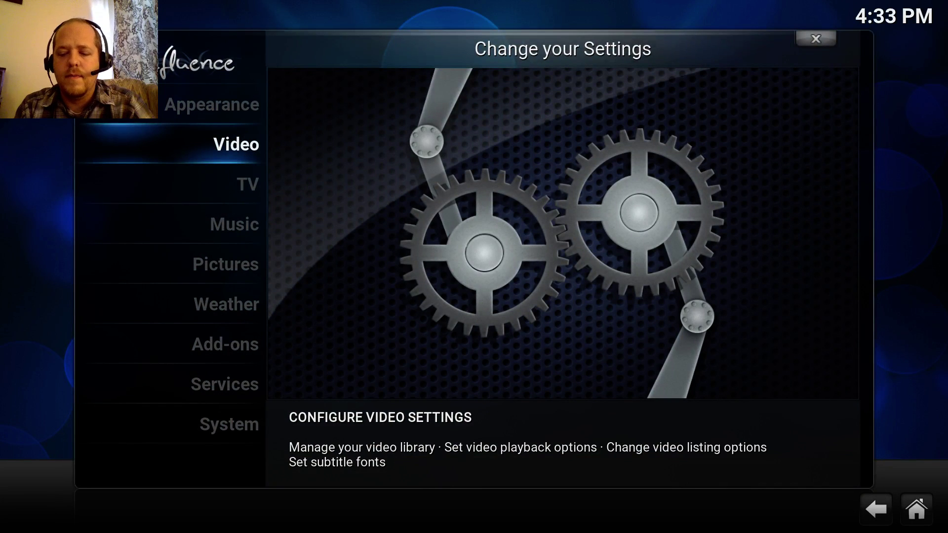
key(Down)
key(Down)
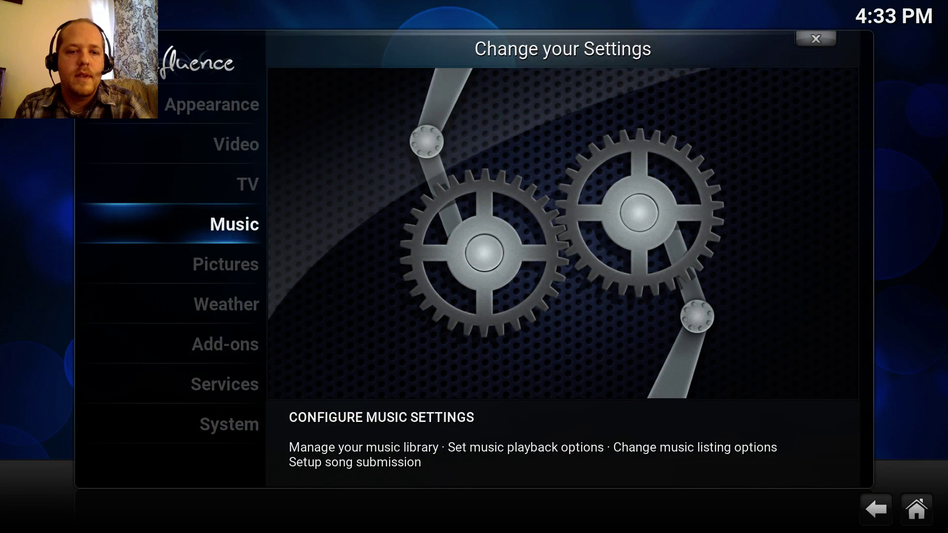
key(Down)
key(Down)
key(Down)
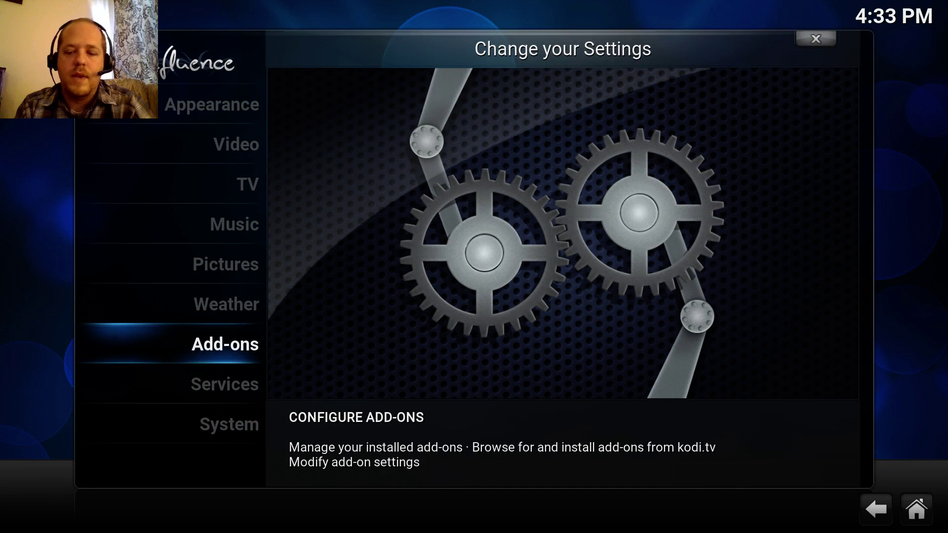
key(Return)
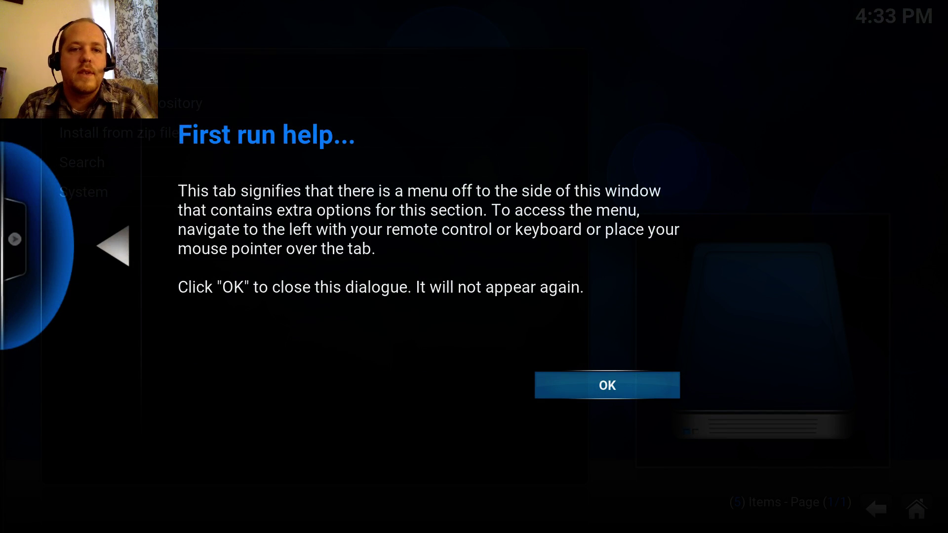
- Dismiss the help notice and select plugin.program.addoninstaller-1.2.5.zip in Fusion's start-here folder
key(Return)
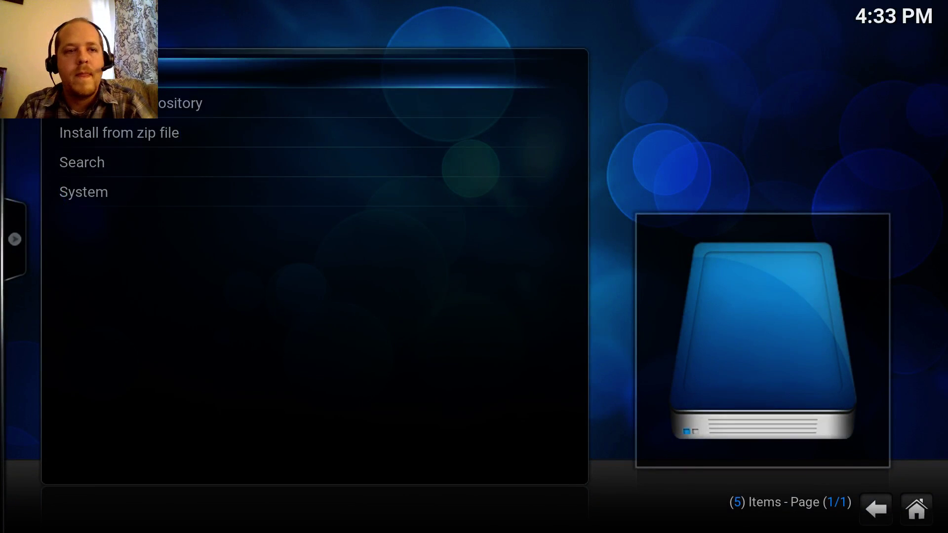
key(Down)
key(Down)
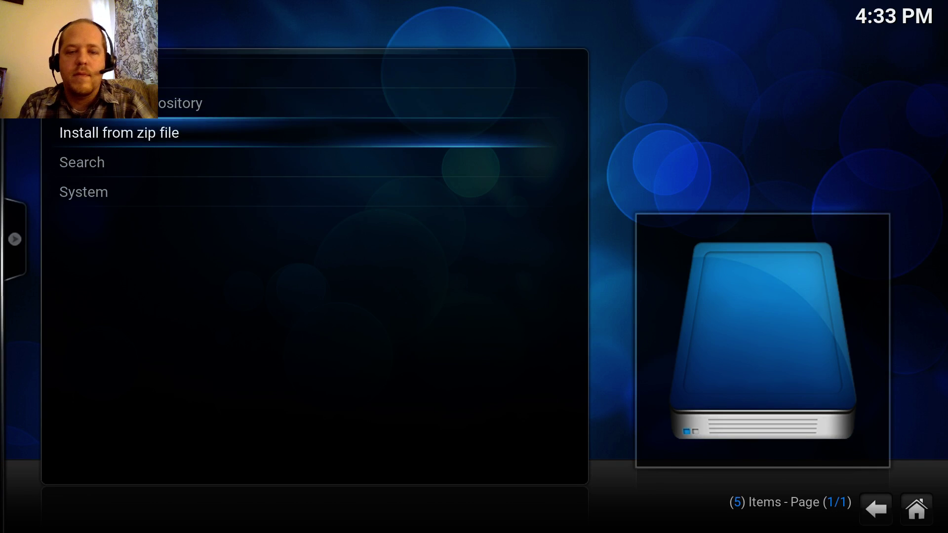
key(Return)
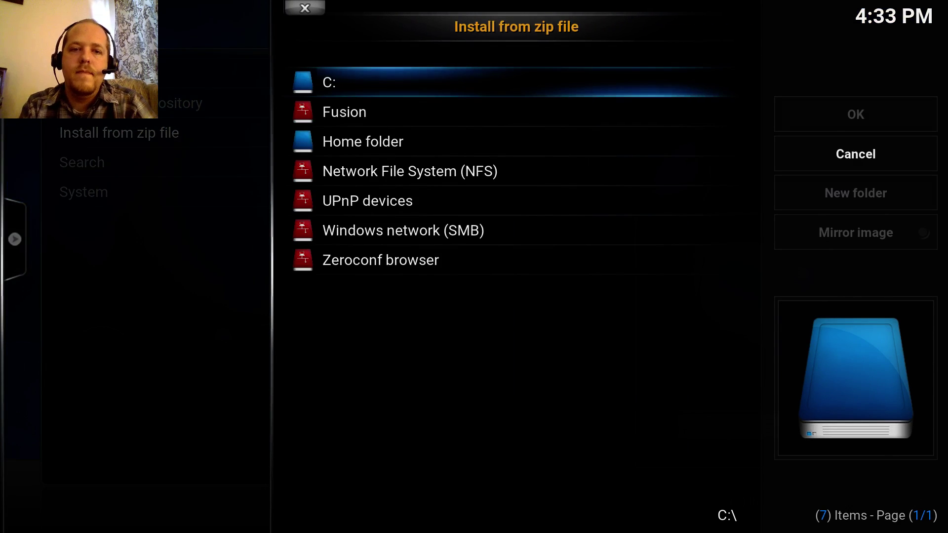
key(Down)
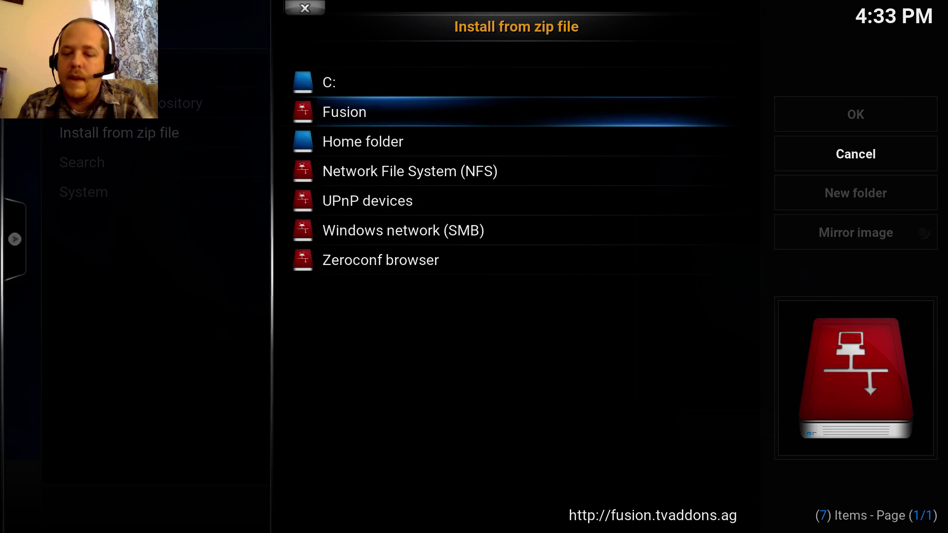
key(Return)
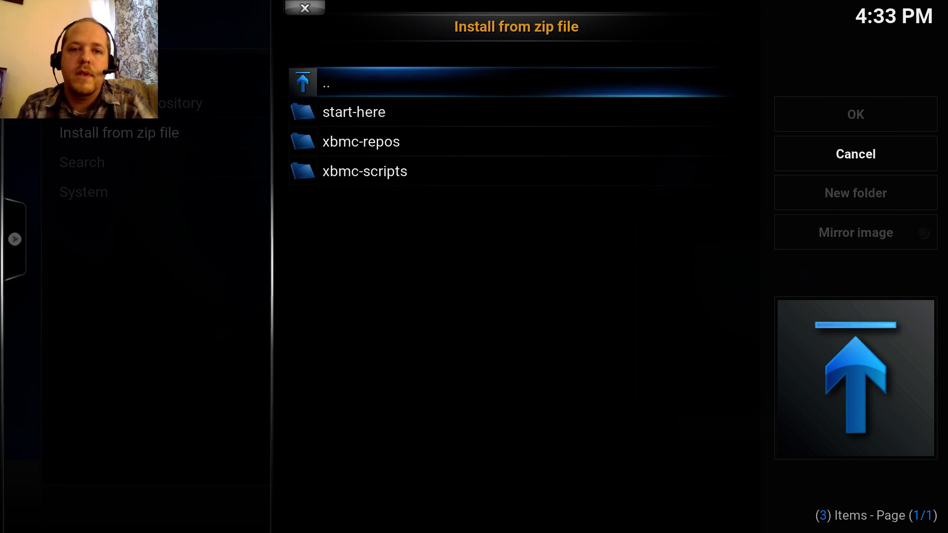
key(Down)
key(Down)
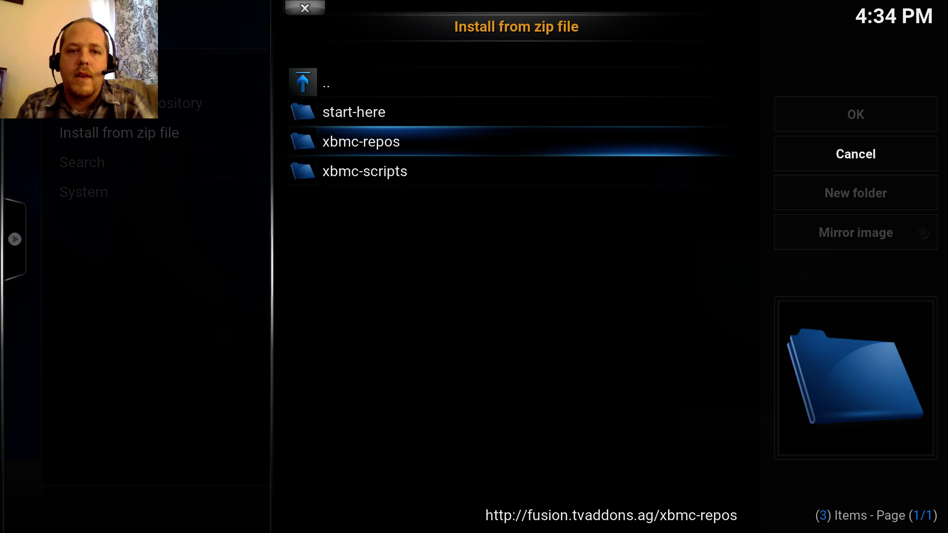
key(Up)
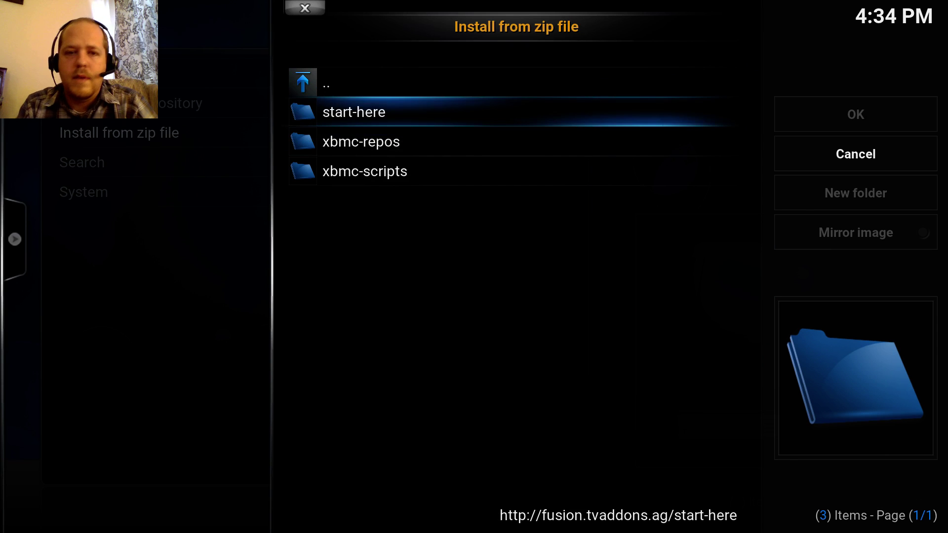
key(Return)
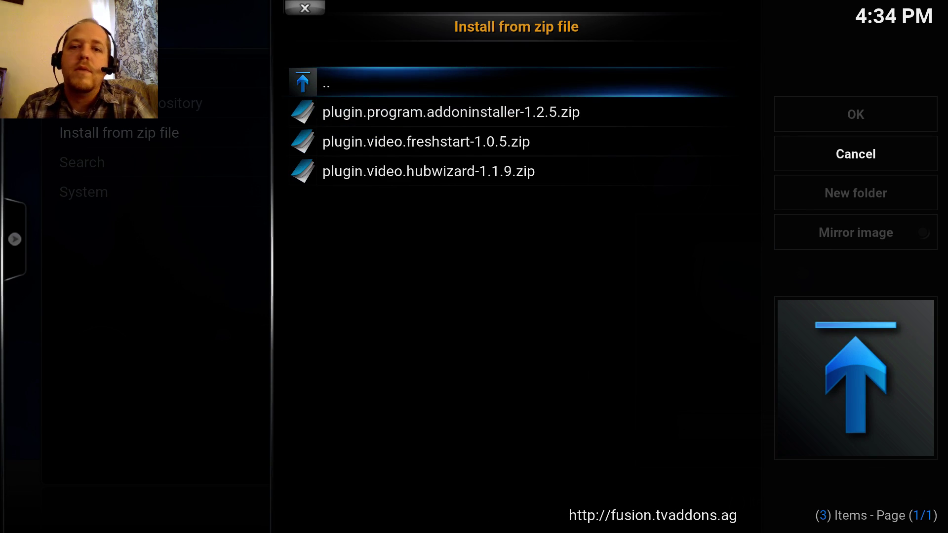
key(Down)
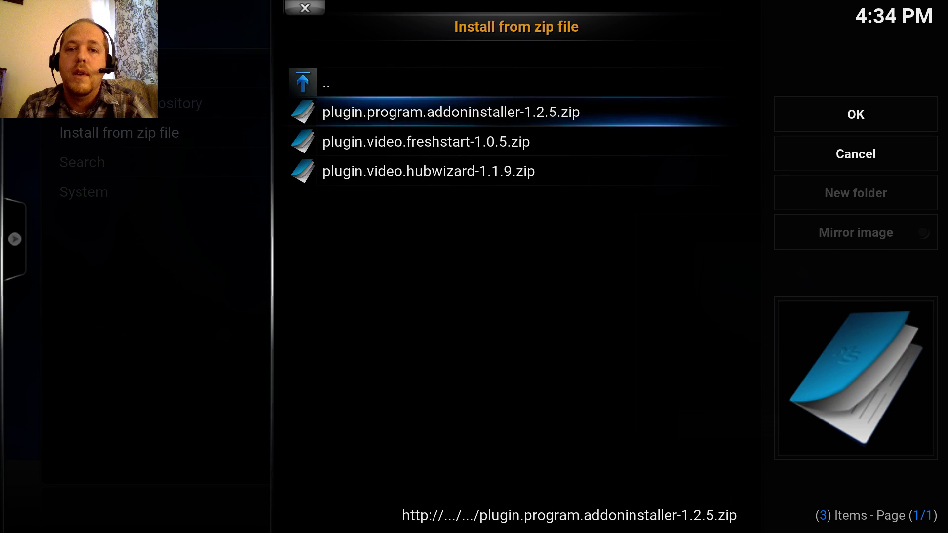
key(Return)
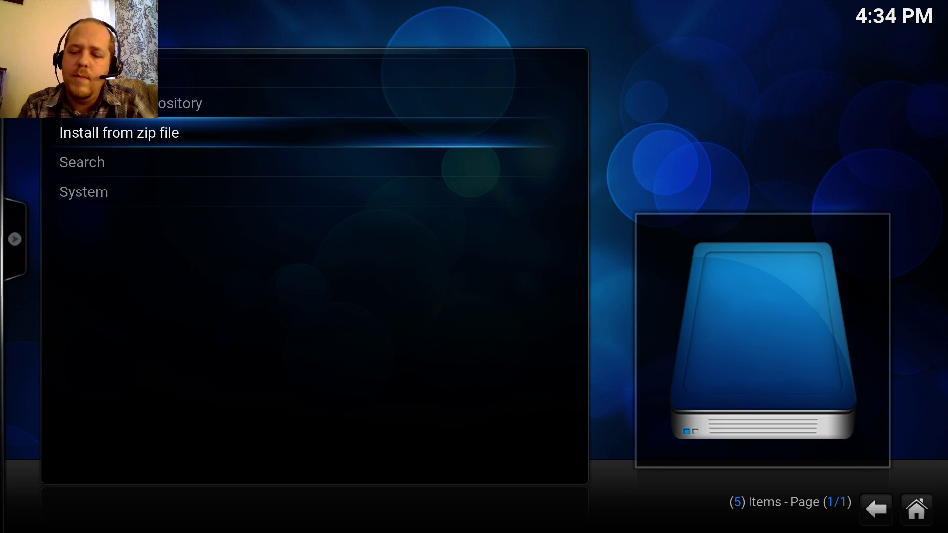
- Browse Install from zip file to Fusion > xbmc-repos > english
key(Return)
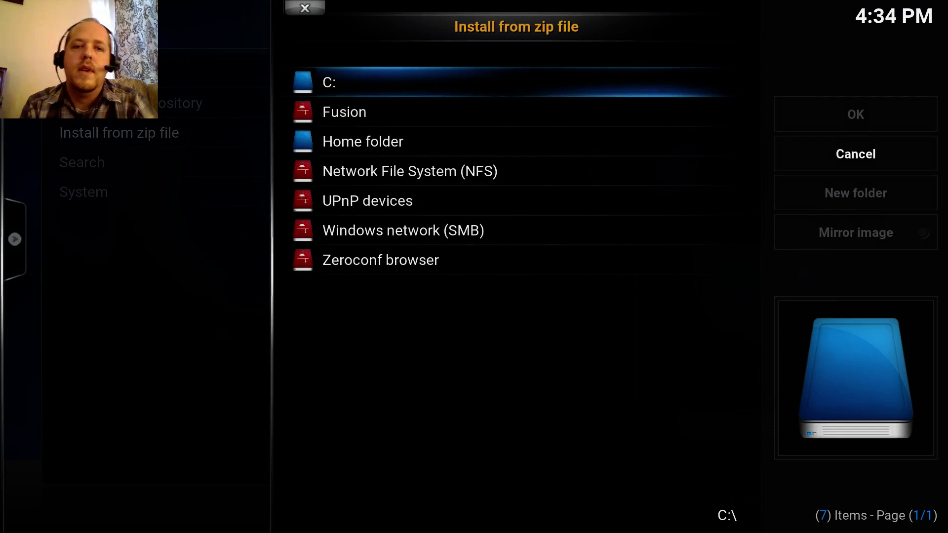
key(Down)
key(Return)
key(Down)
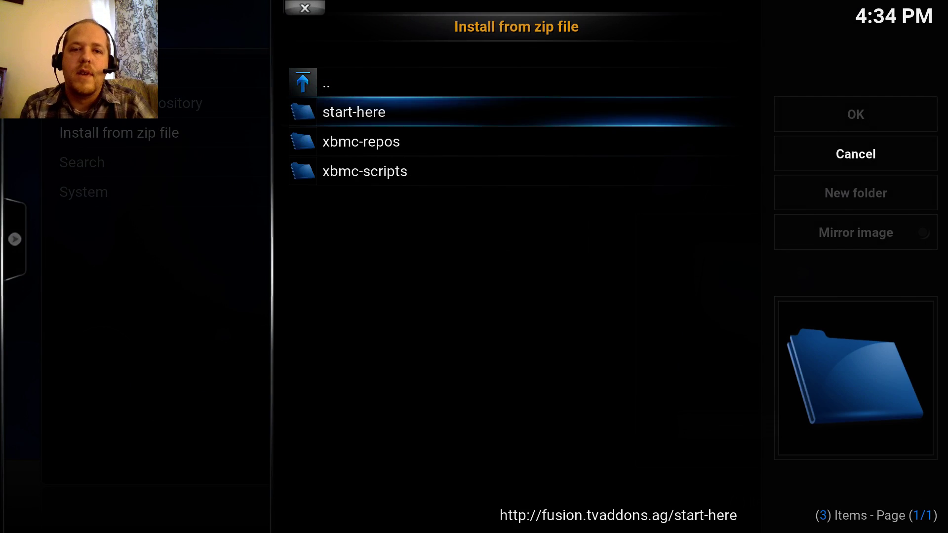
key(Down)
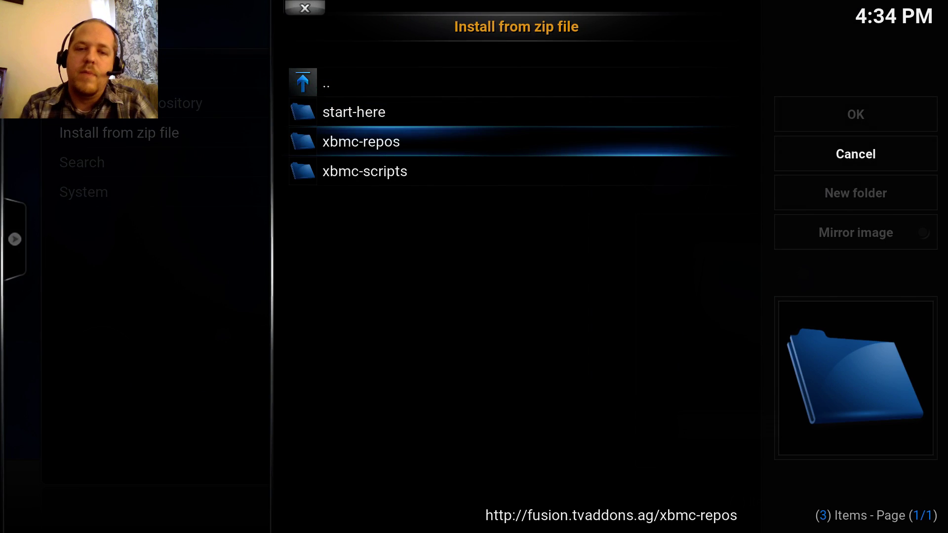
key(Return)
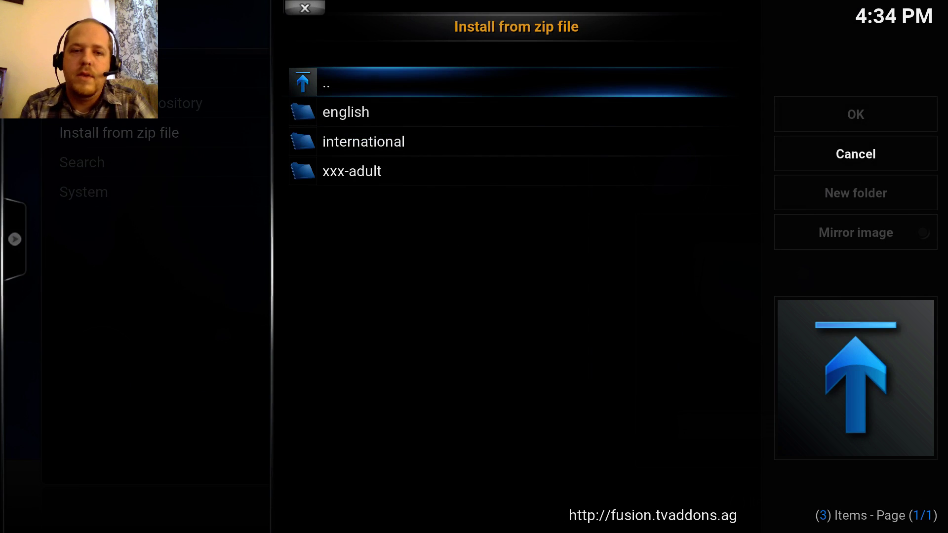
key(Down)
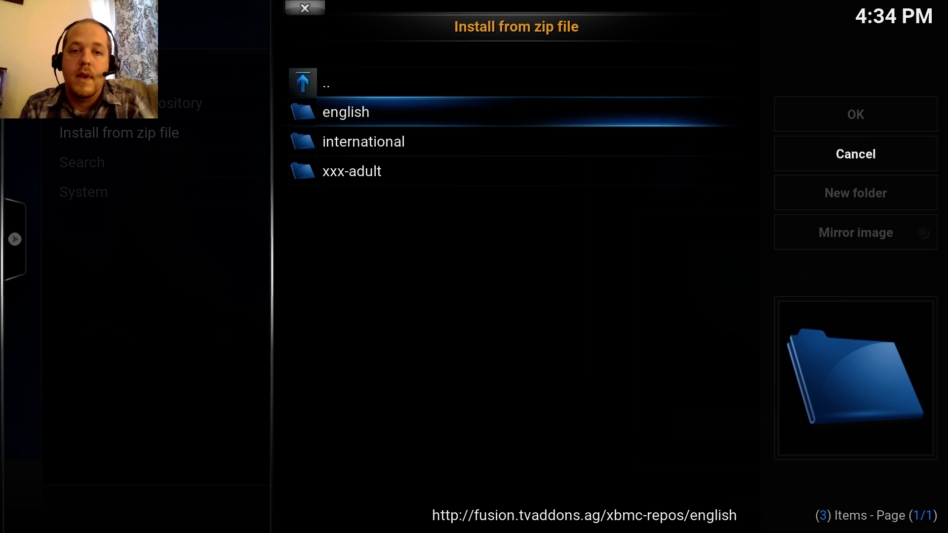
key(Return)
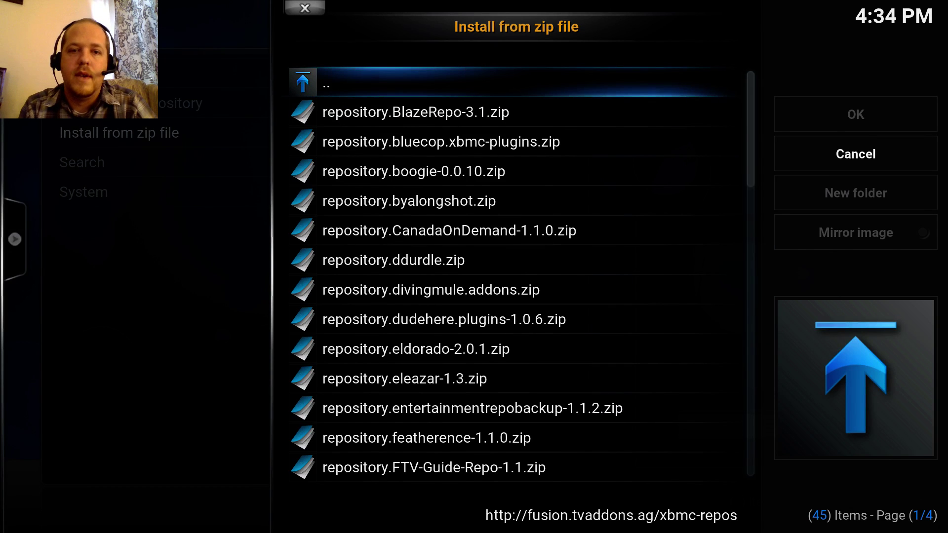
- Scroll down the repository list and install repository.tknorris.release-1.0.2.zip
key(Right)
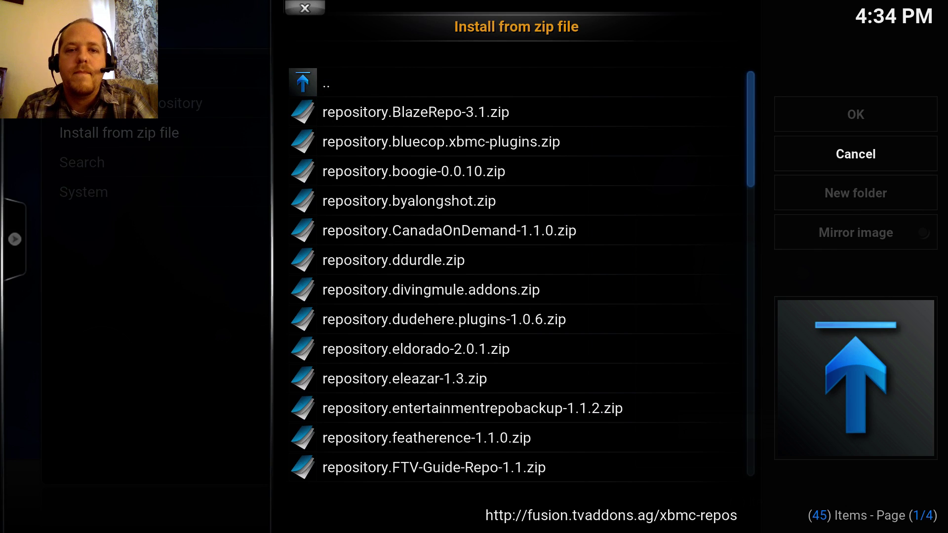
key(Left)
key(Down)
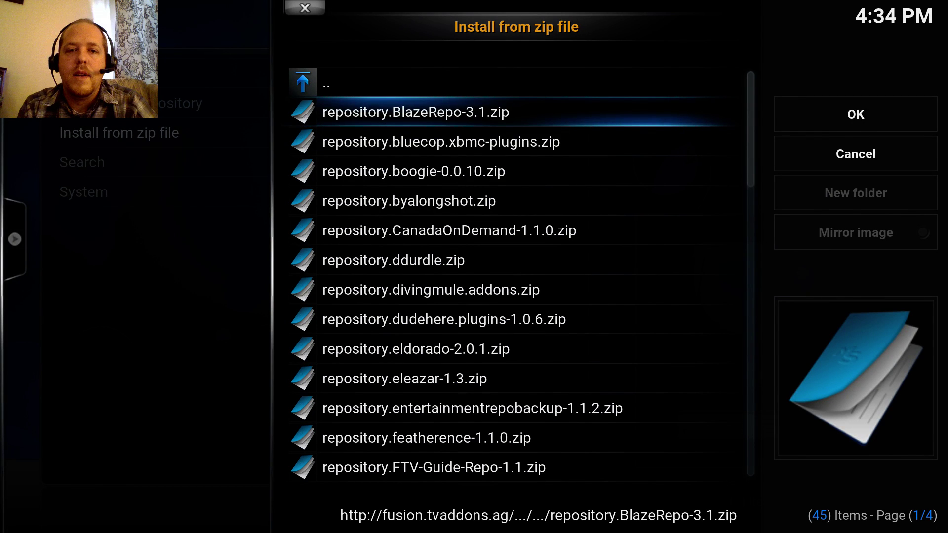
key(Down)
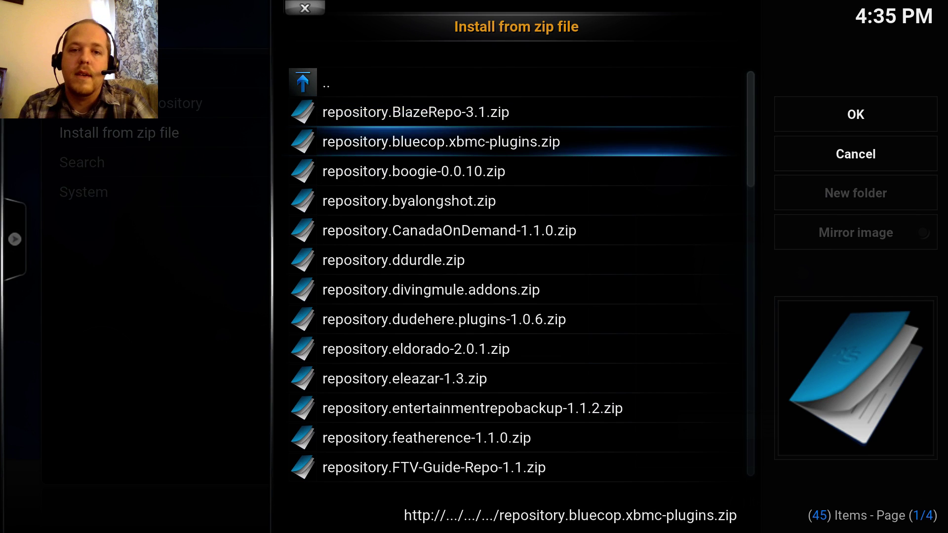
key(Up)
key(Down)
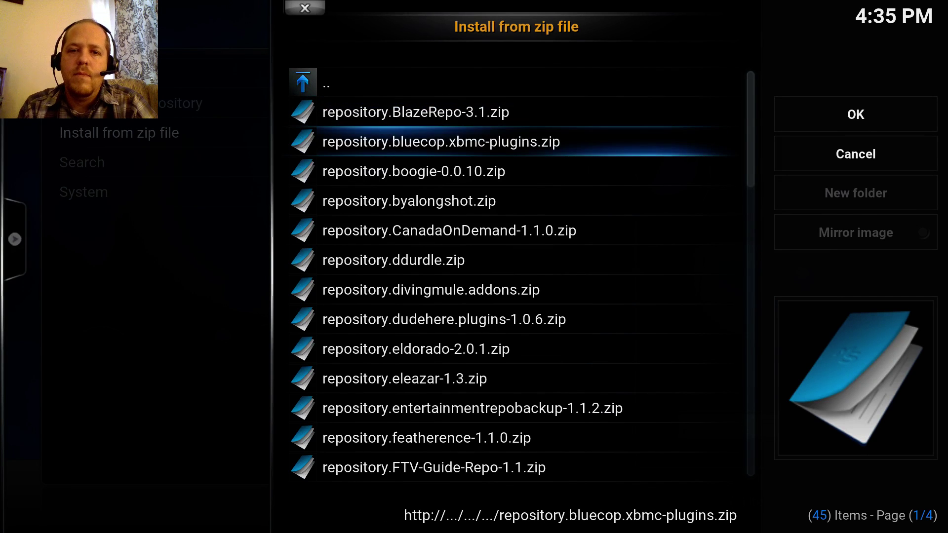
key(Down)
key(Down)
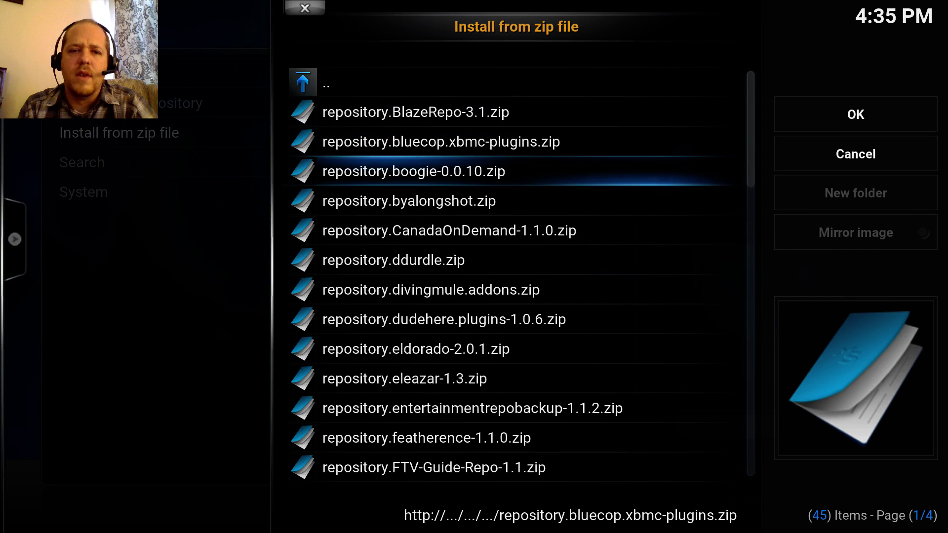
key(Down)
key(Down)
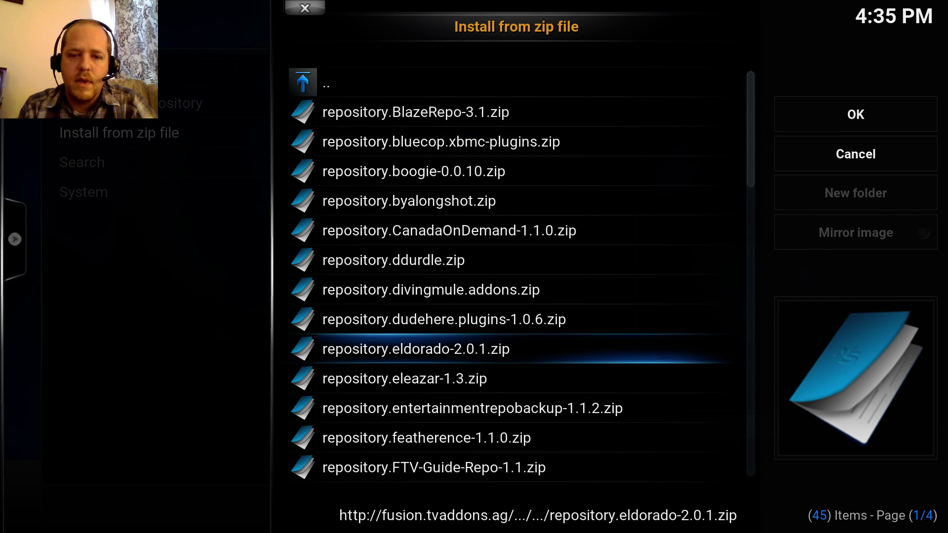
key(Down)
key(Down)
key(Down)
key(Down)
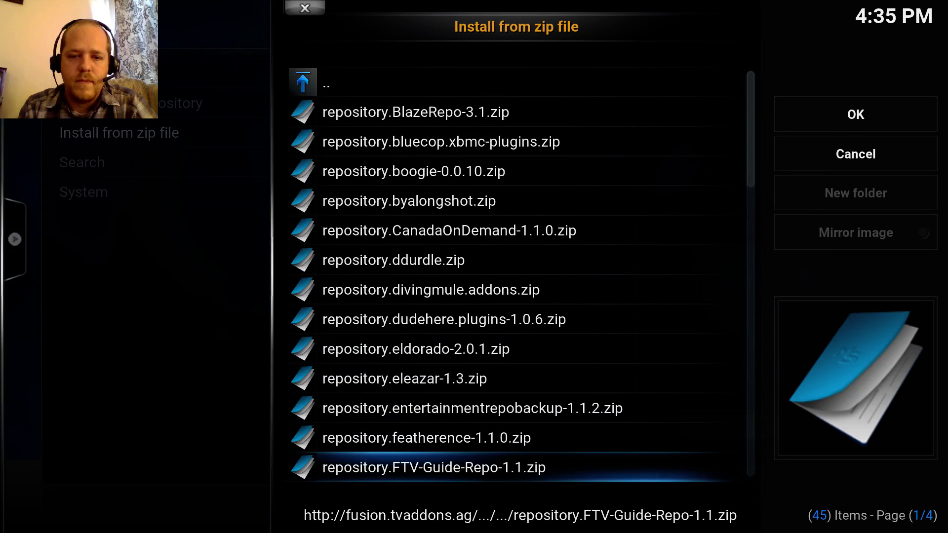
key(Up)
key(Down)
key(Down)
key(Down)
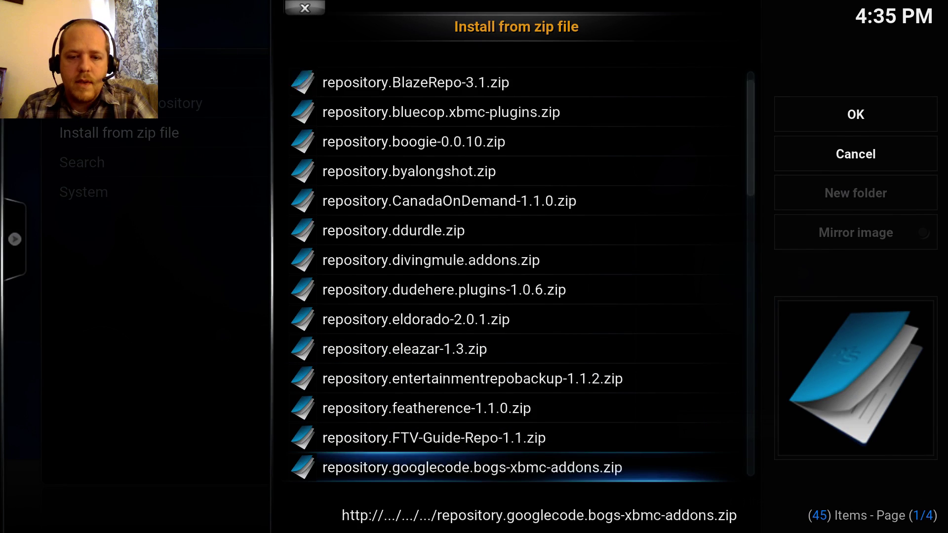
key(Down)
key(Down)
key(Down)
key(Down)
key(Down)
key(Down)
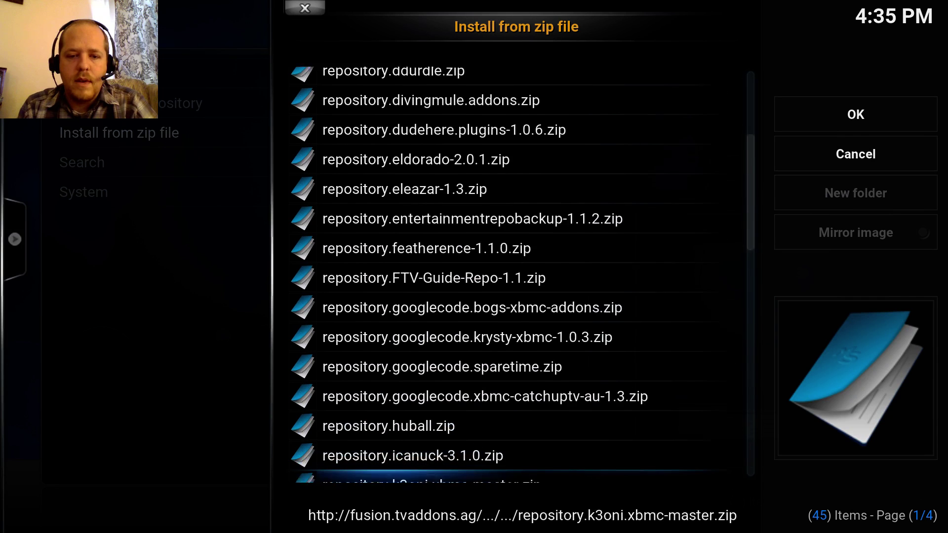
key(Down)
key(Down)
key(Down)
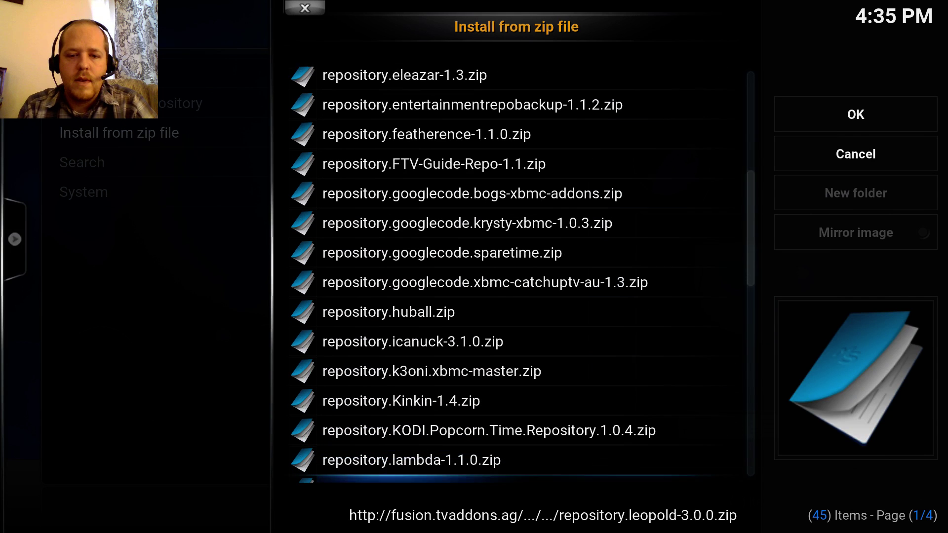
key(Up)
key(Up)
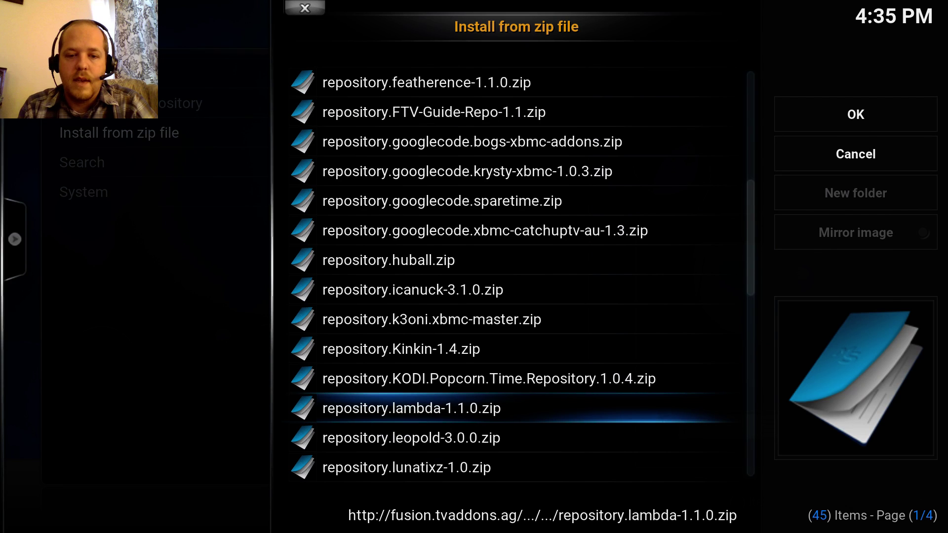
key(Down)
key(Down)
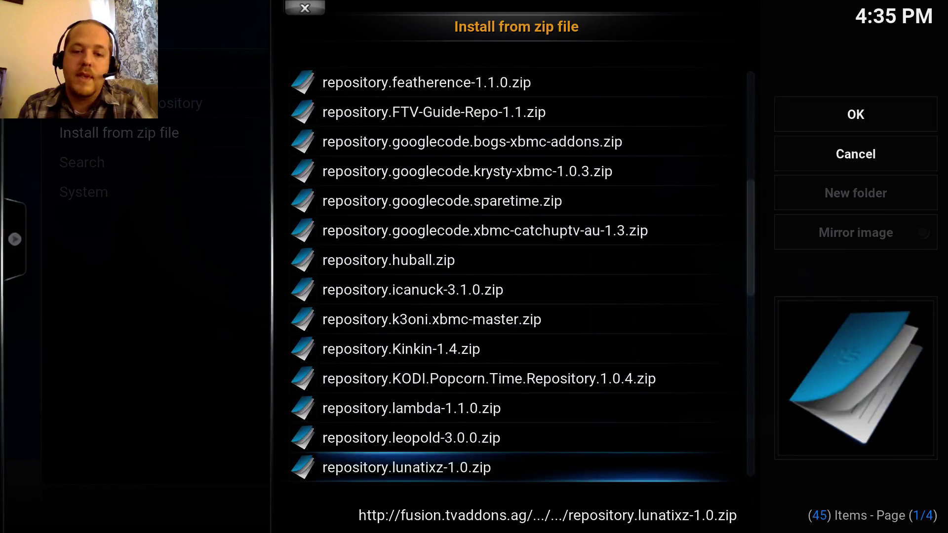
key(Down)
key(Down)
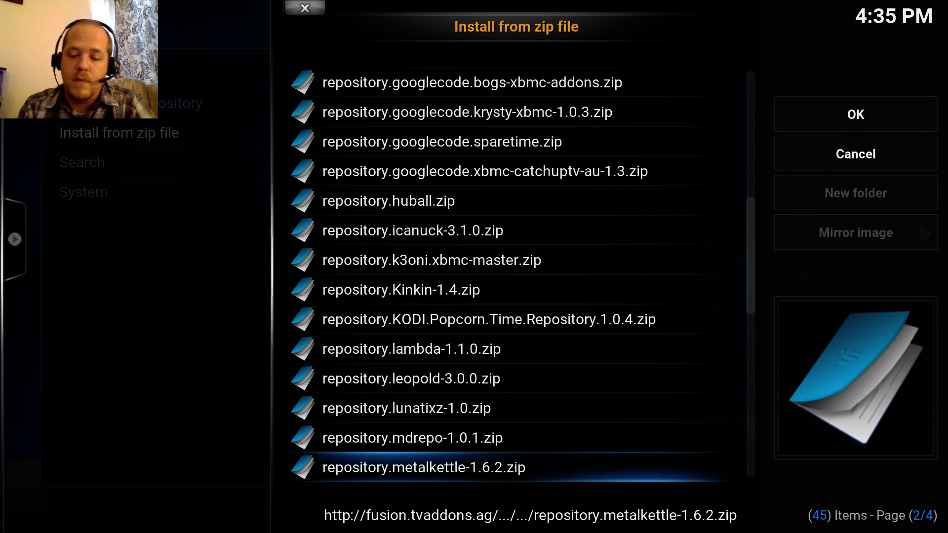
key(Down)
key(Down)
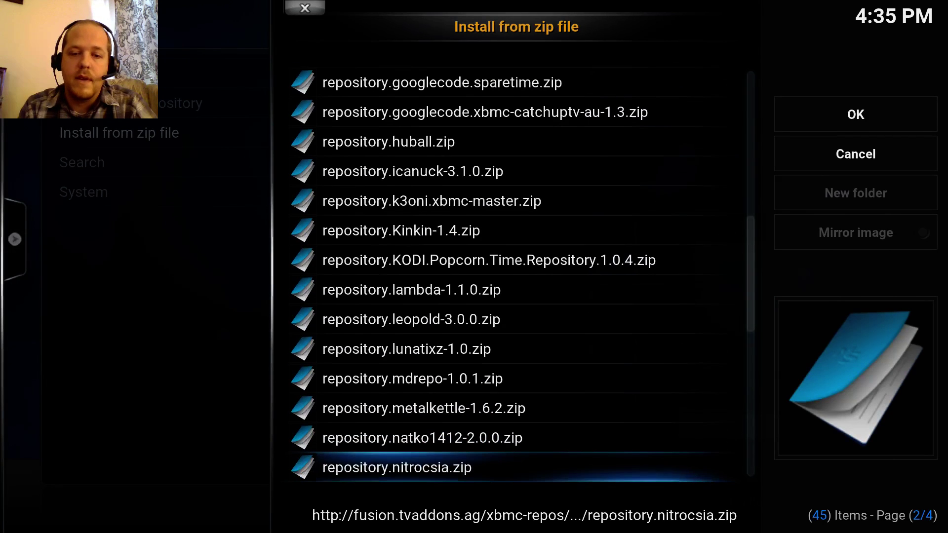
key(Down)
key(Down)
key(Down)
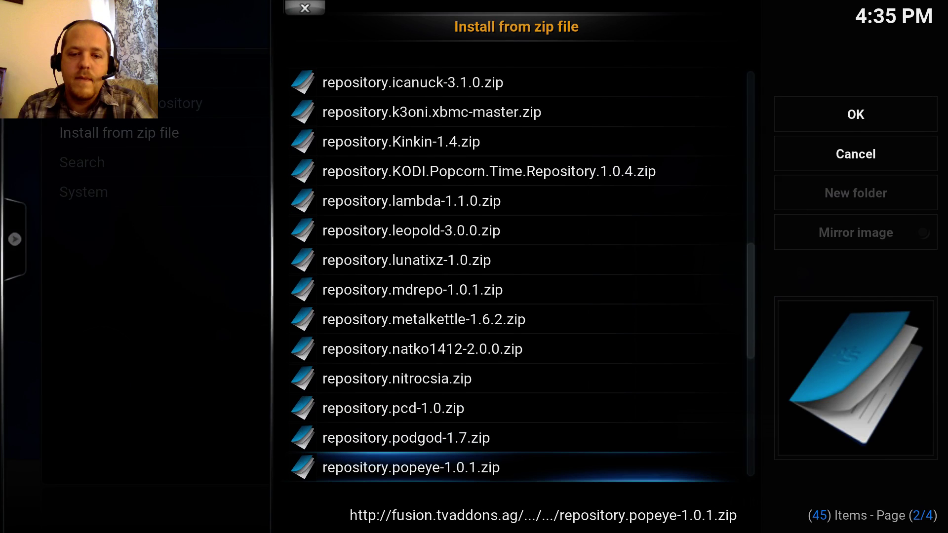
key(Down)
key(Down)
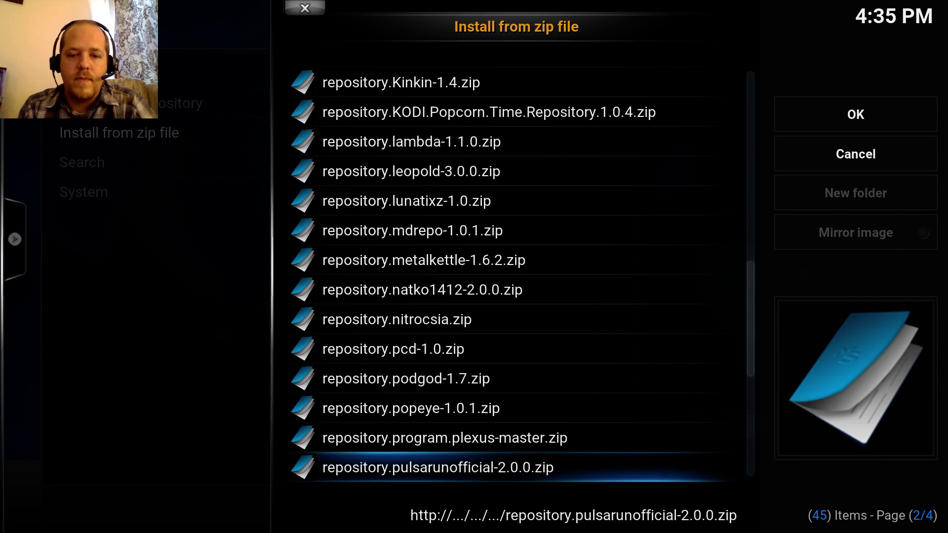
key(Down)
key(Down)
key(Down)
key(Down)
key(Down)
key(Down)
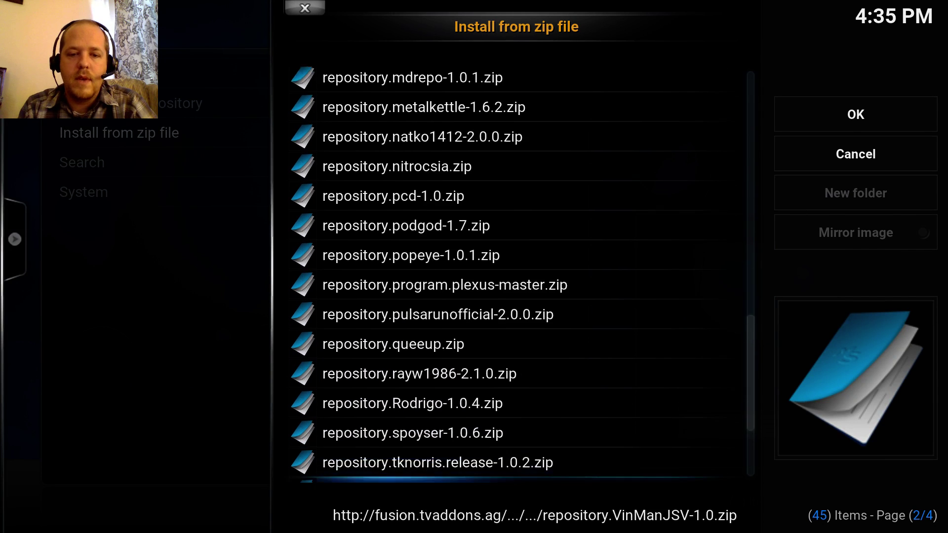
key(Up)
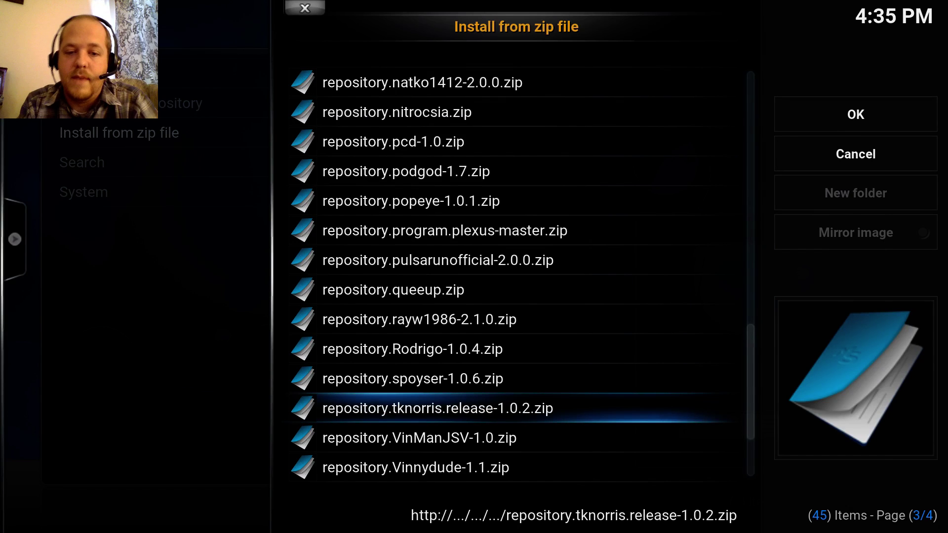
key(Return)
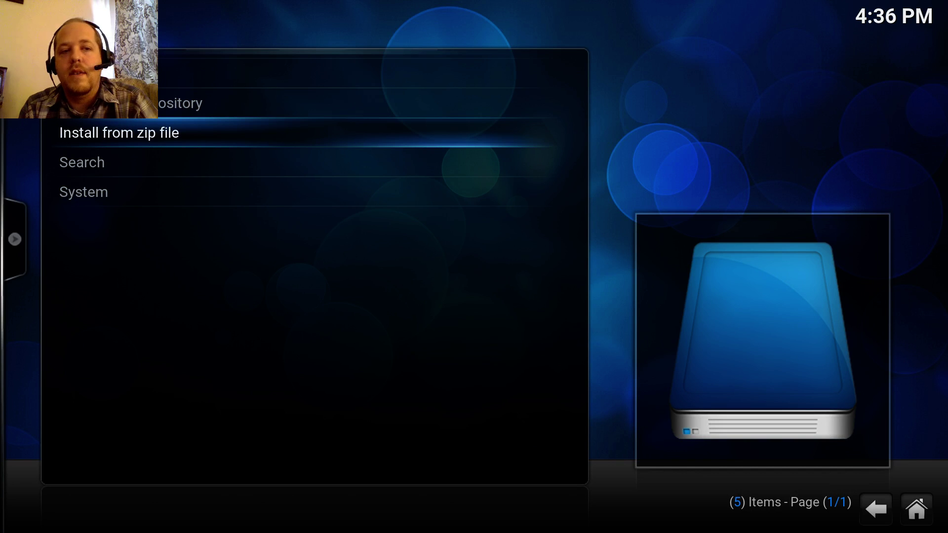
- Open the tknorris Release Repository from Install from repository
key(Up)
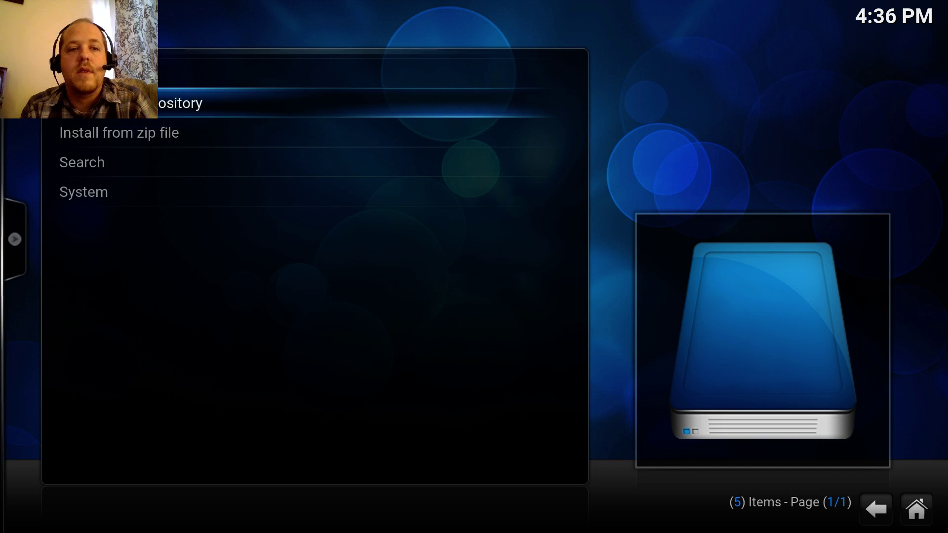
key(Return)
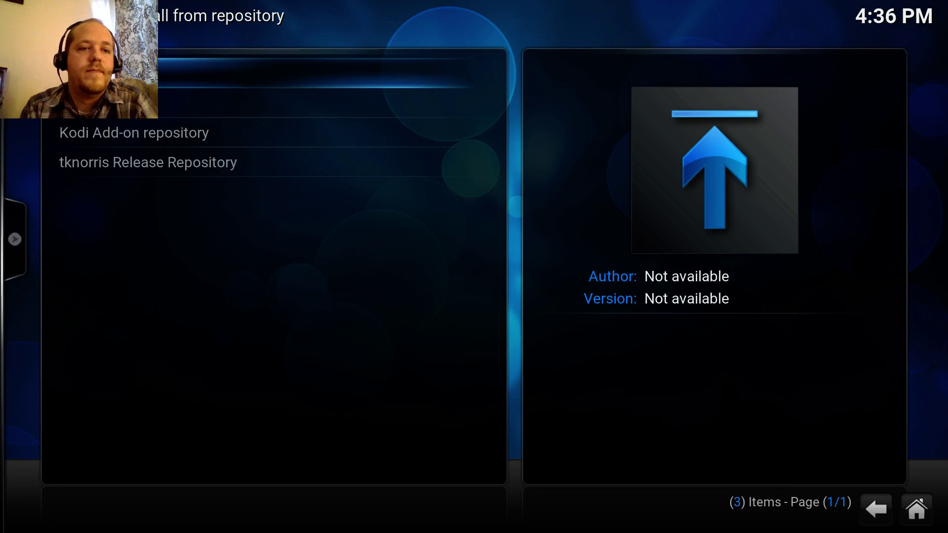
key(Down)
key(Down)
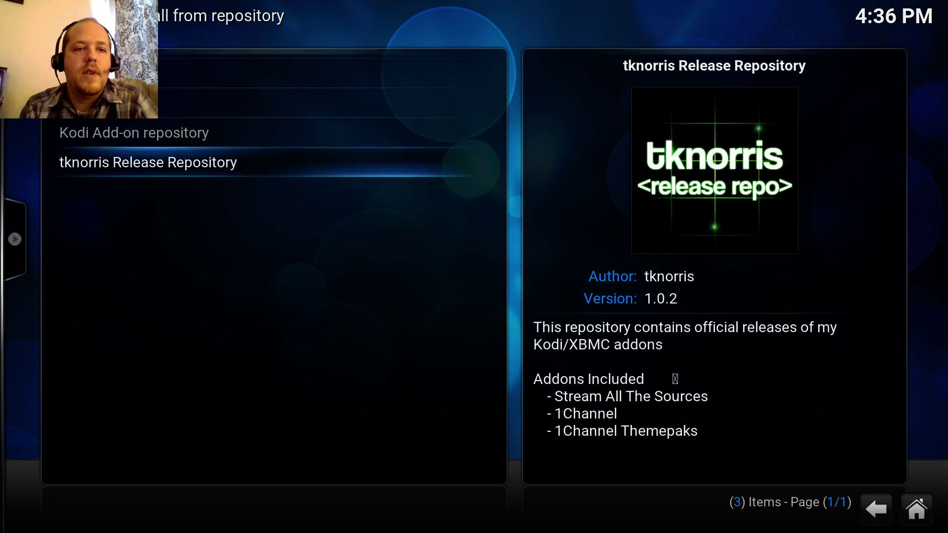
key(Up)
key(Down)
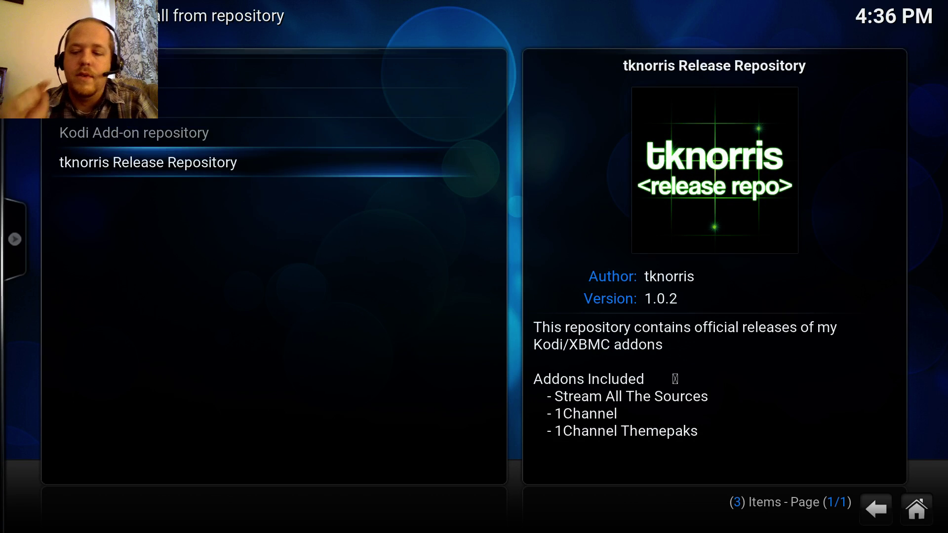
key(Return)
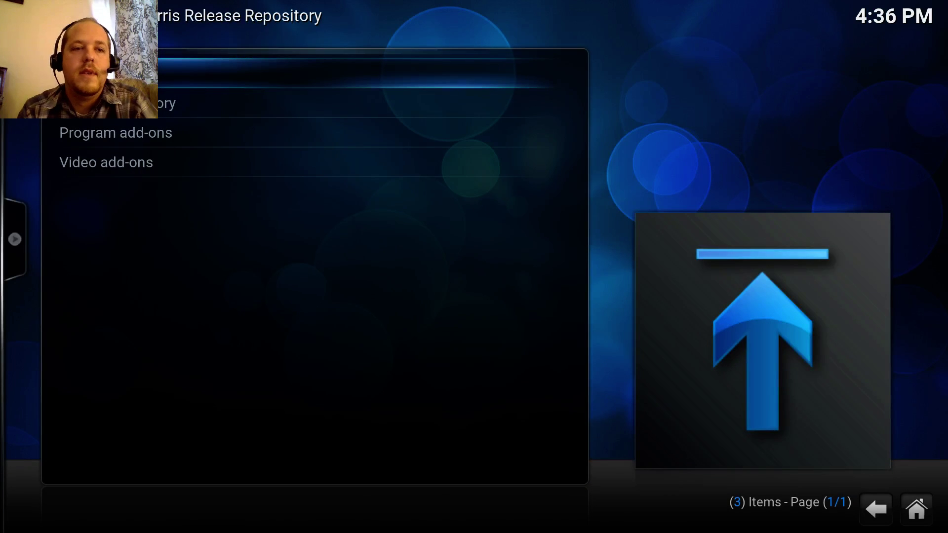
- Open its Video add-ons and highlight Stream All The Sources 1.0.82
key(Down)
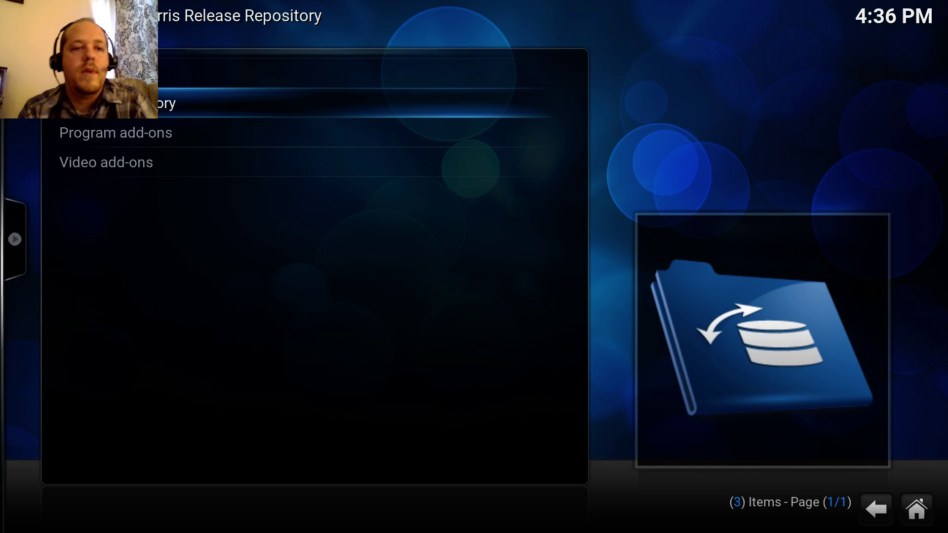
key(Down)
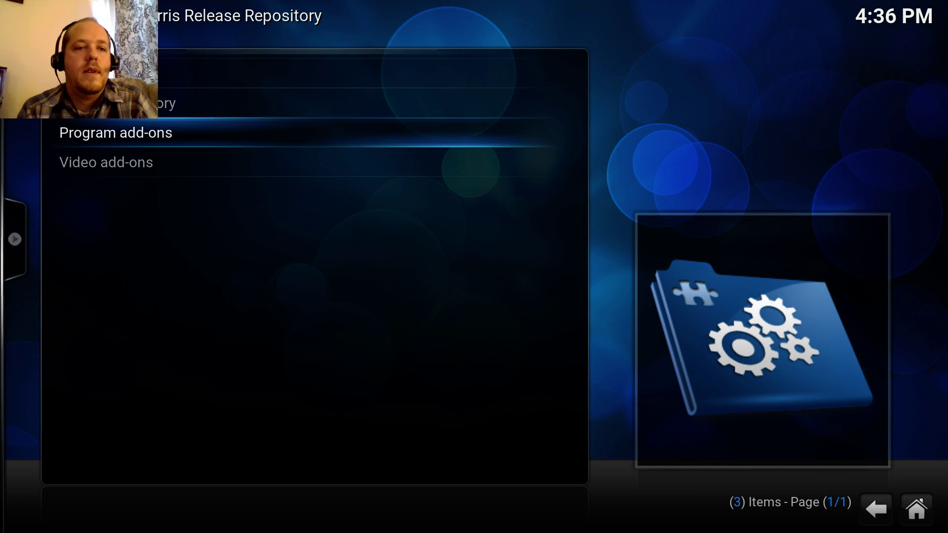
key(Down)
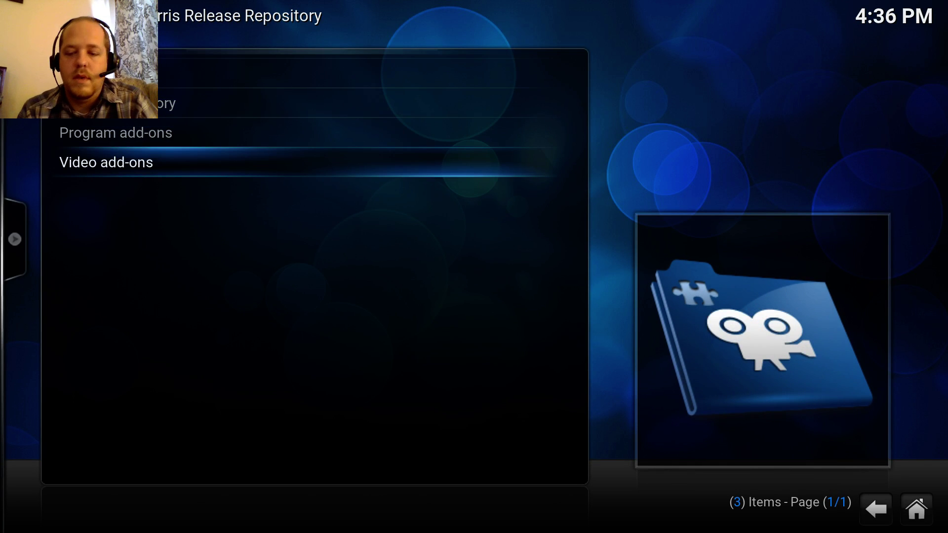
key(Return)
key(Down)
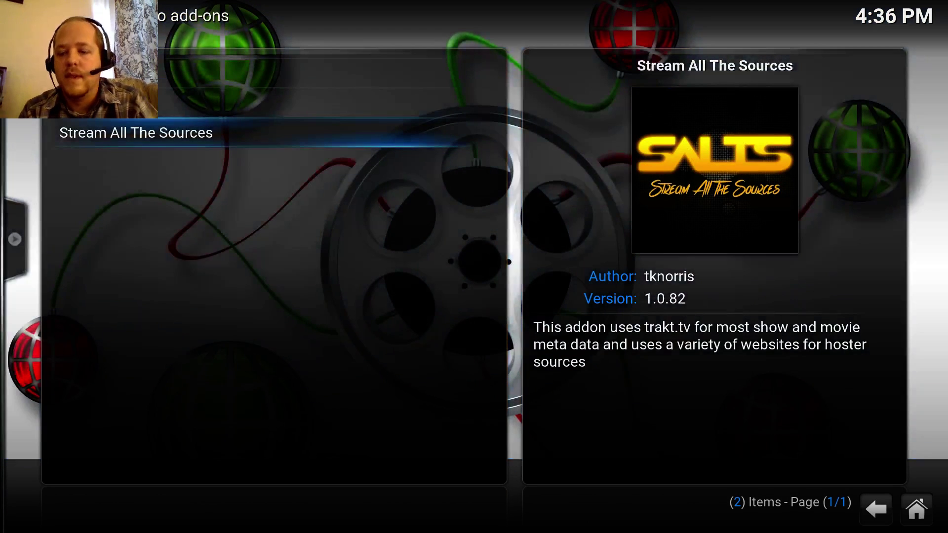
- Open Stream All The Sources' information dialog and install the add-on
key(Return)
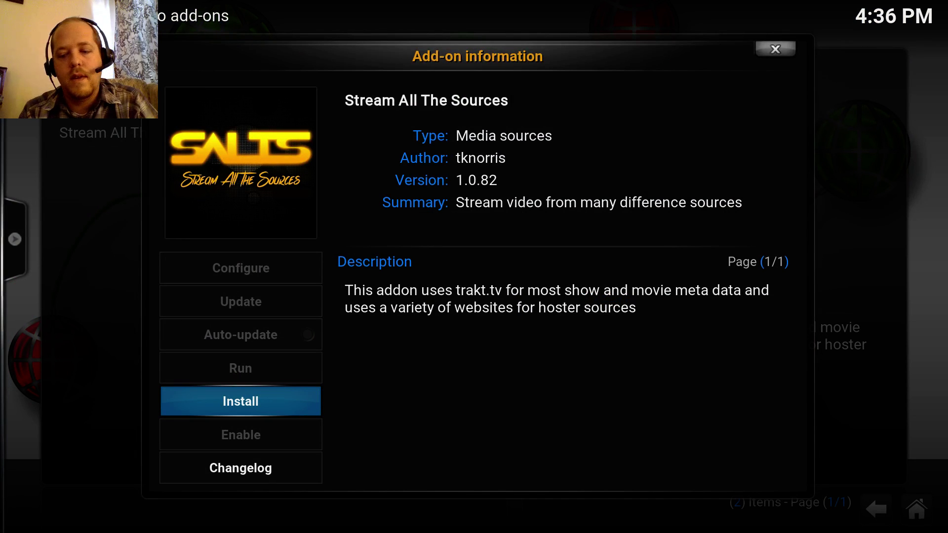
key(Return)
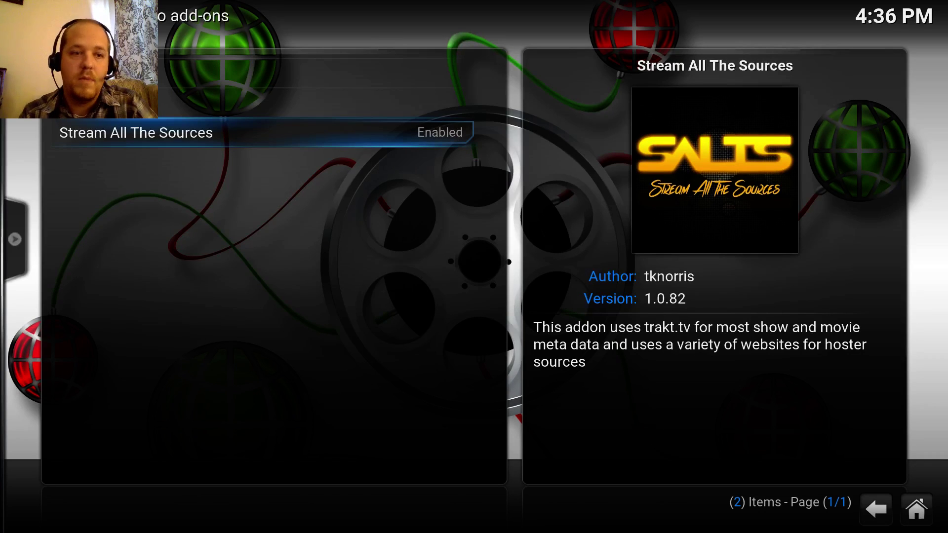
- Reopen Stream All The Sources' information dialog and choose Configure to show its settings
key(Return)
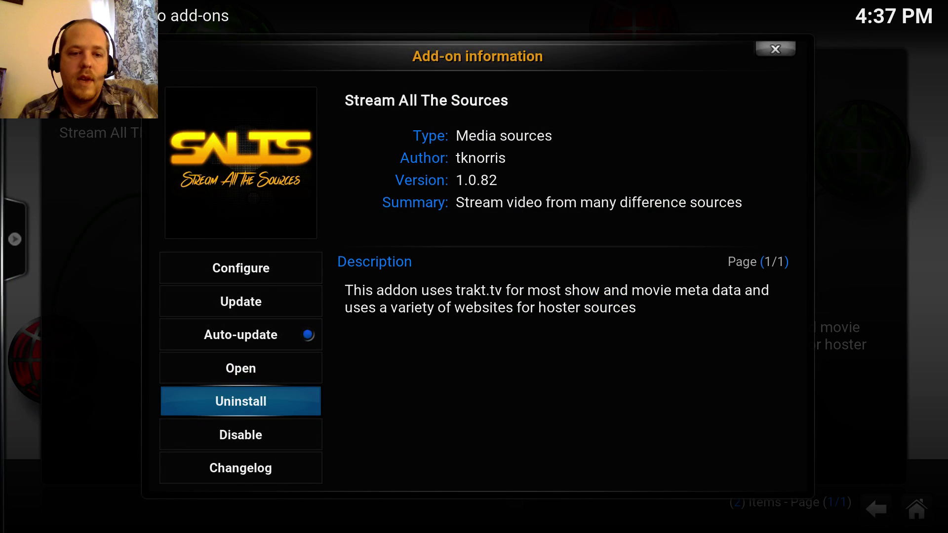
key(Up)
key(Up)
key(Up)
key(Up)
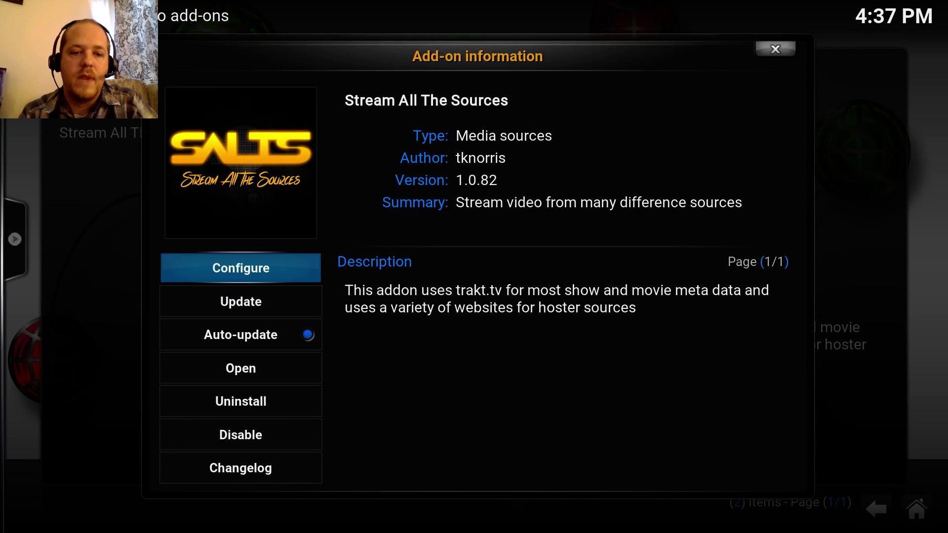
key(Down)
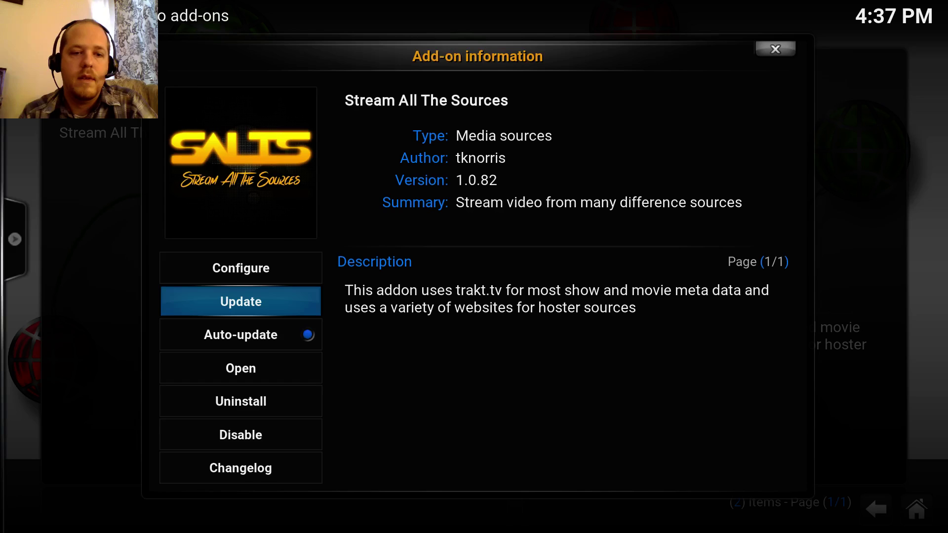
key(Up)
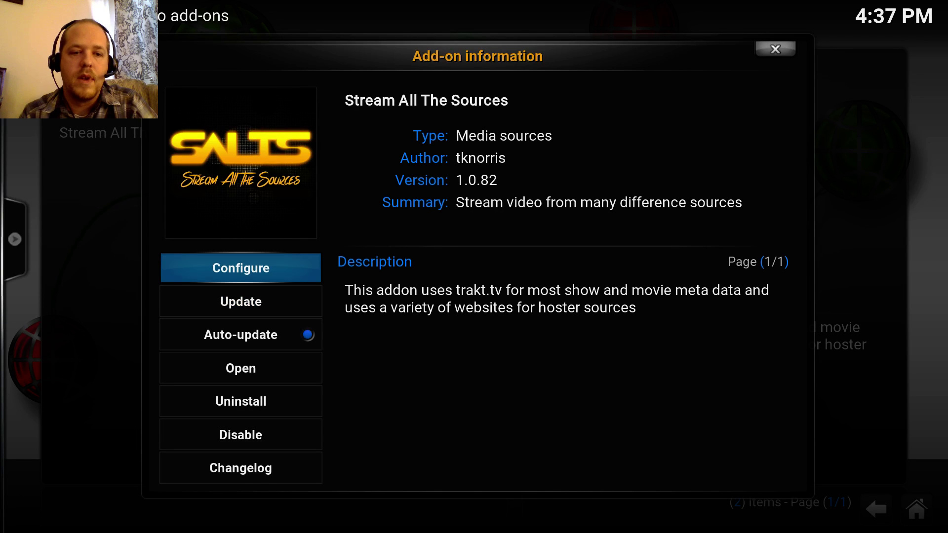
key(Down)
key(Down)
key(Down)
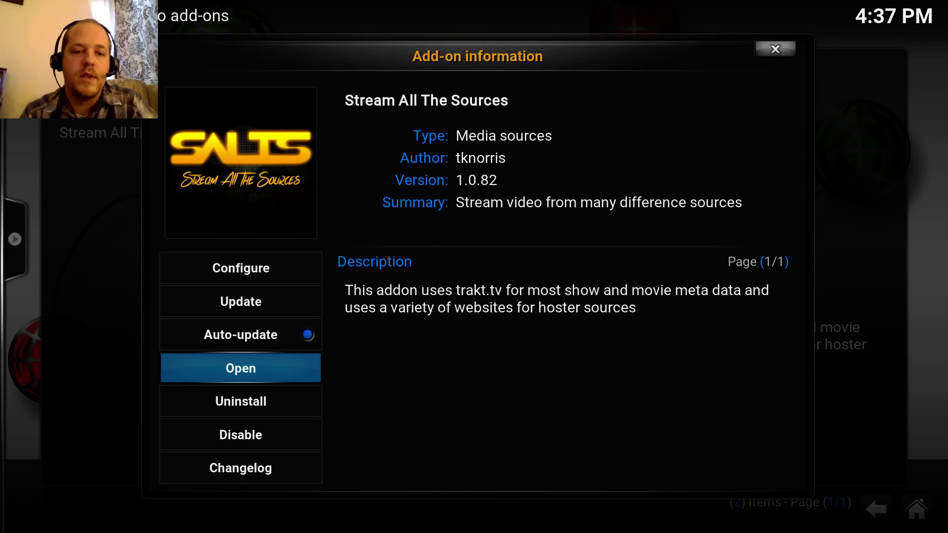
key(Up)
key(Up)
key(Up)
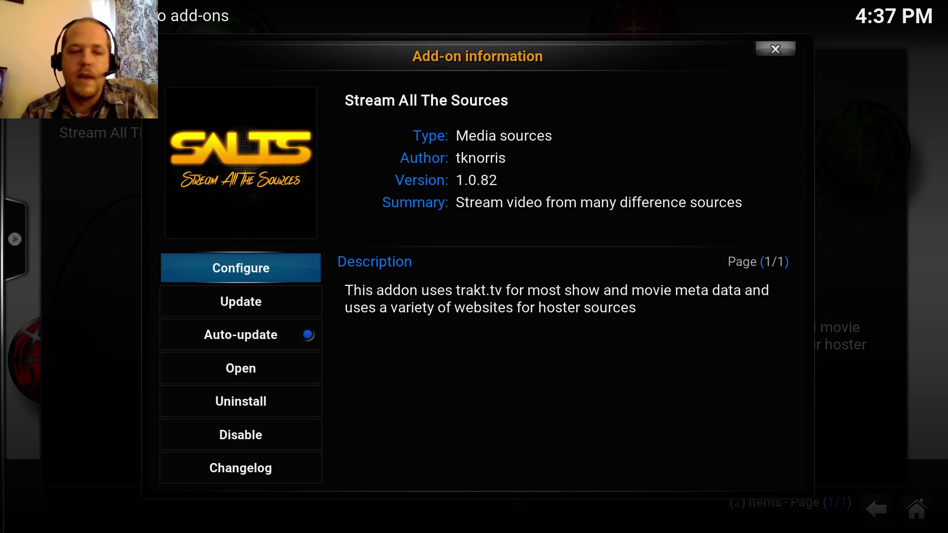
key(Down)
key(Down)
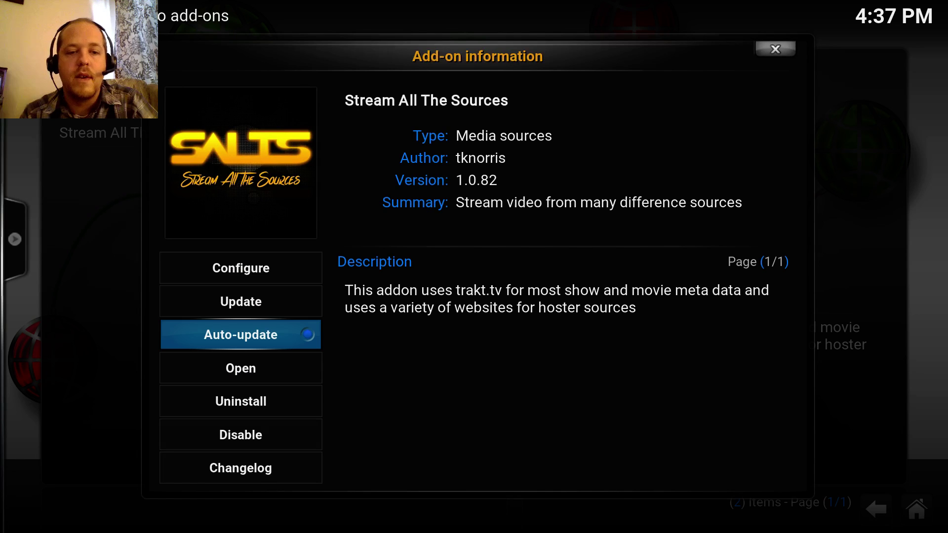
key(Up)
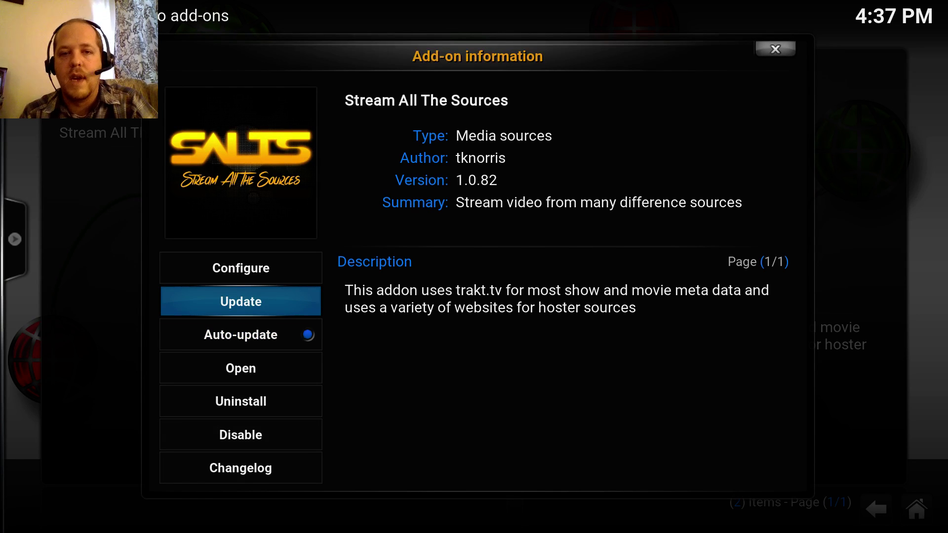
key(Up)
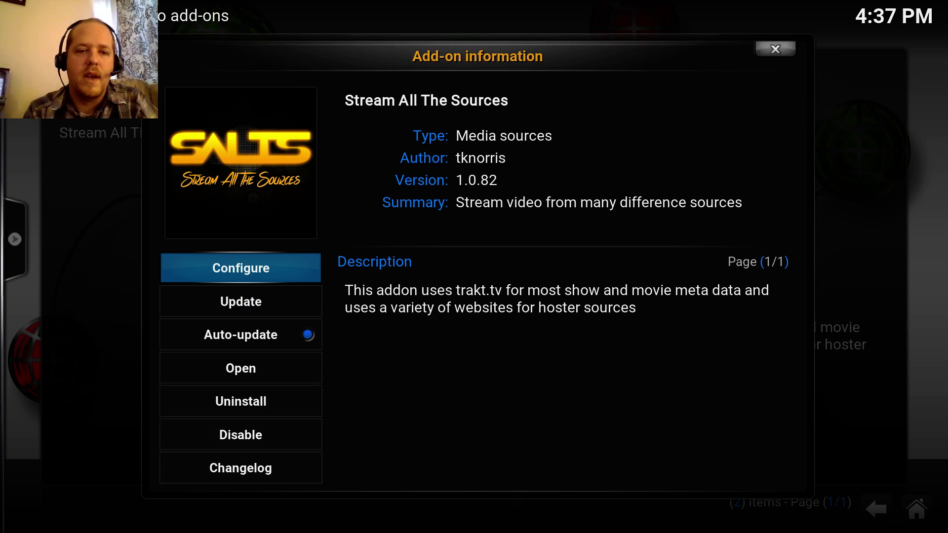
key(Return)
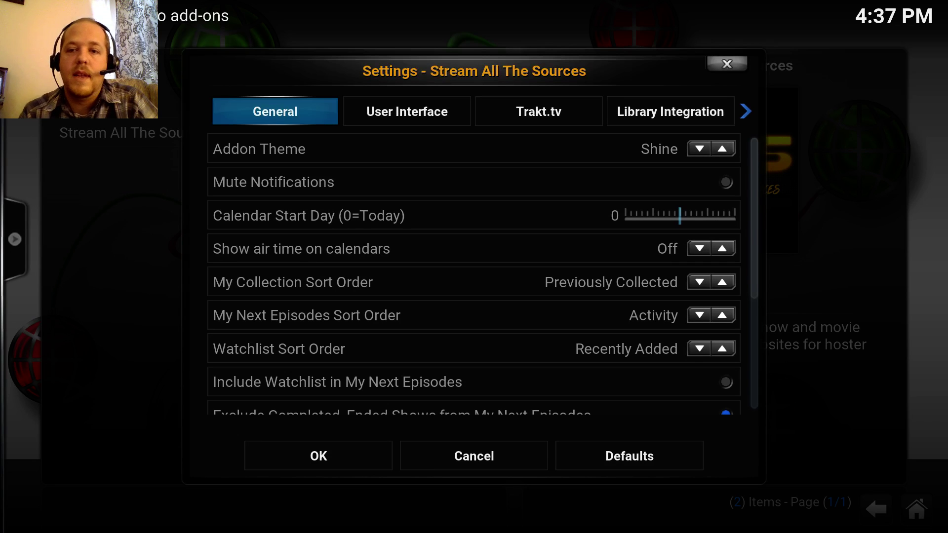
- Look over the SALTS General settings down to the unaired-episode indicator, changing nothing
key(Down)
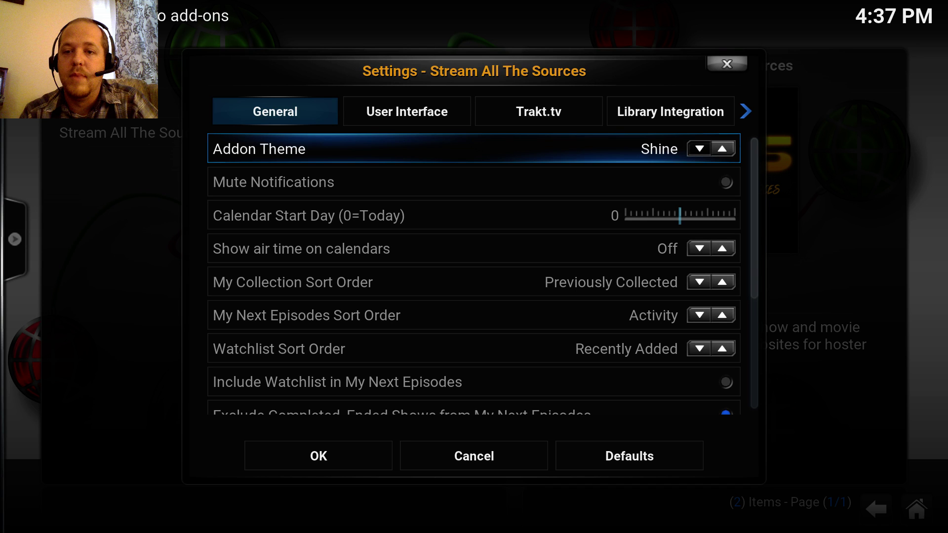
key(Down)
key(Down)
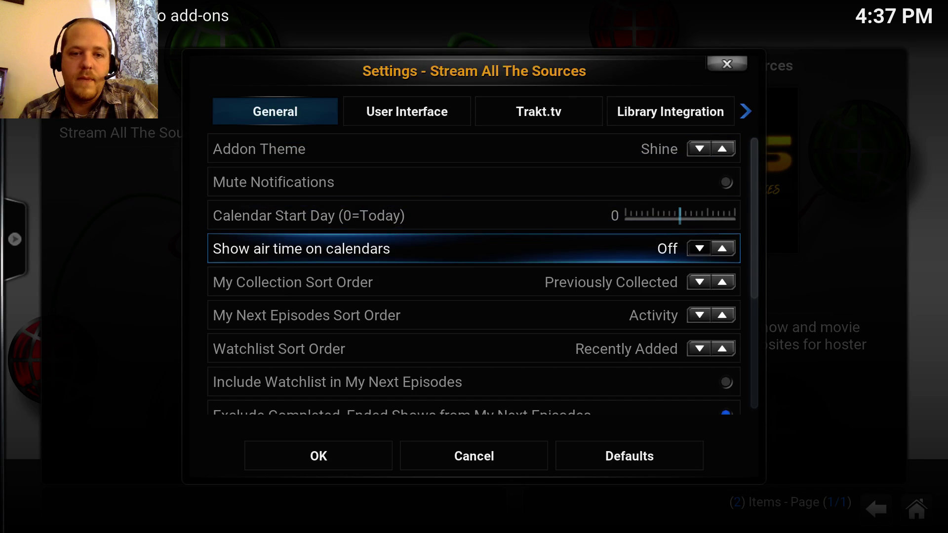
key(Down)
key(Down)
key(Down)
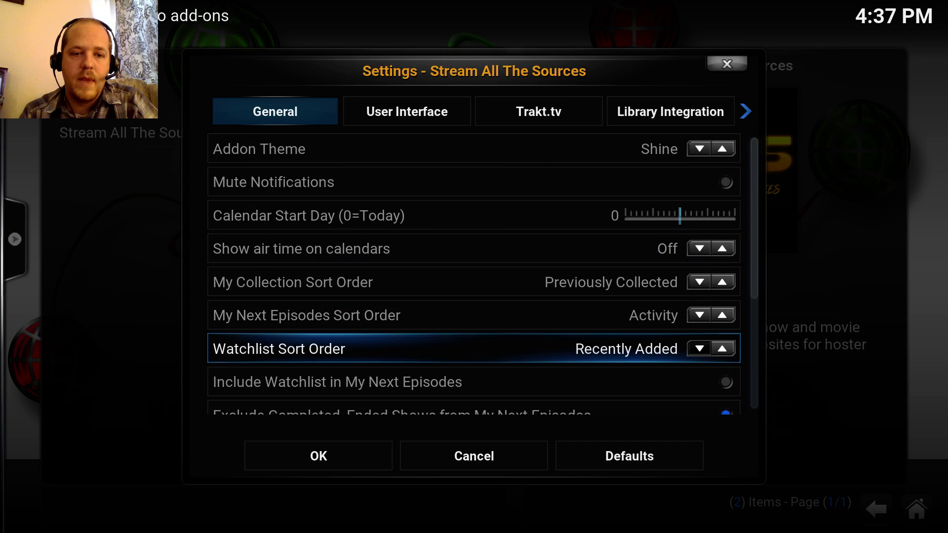
key(Down)
key(Down)
key(Down)
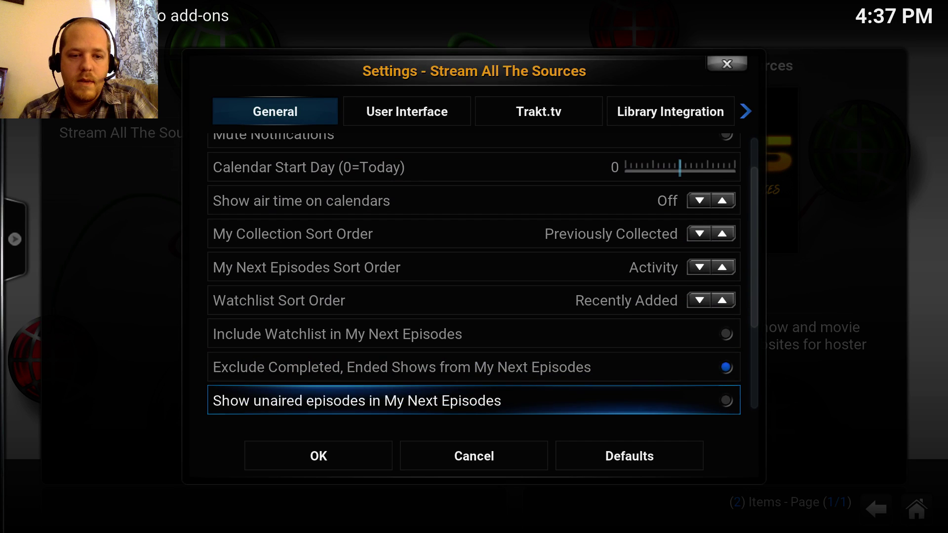
key(Down)
key(Down)
key(Down)
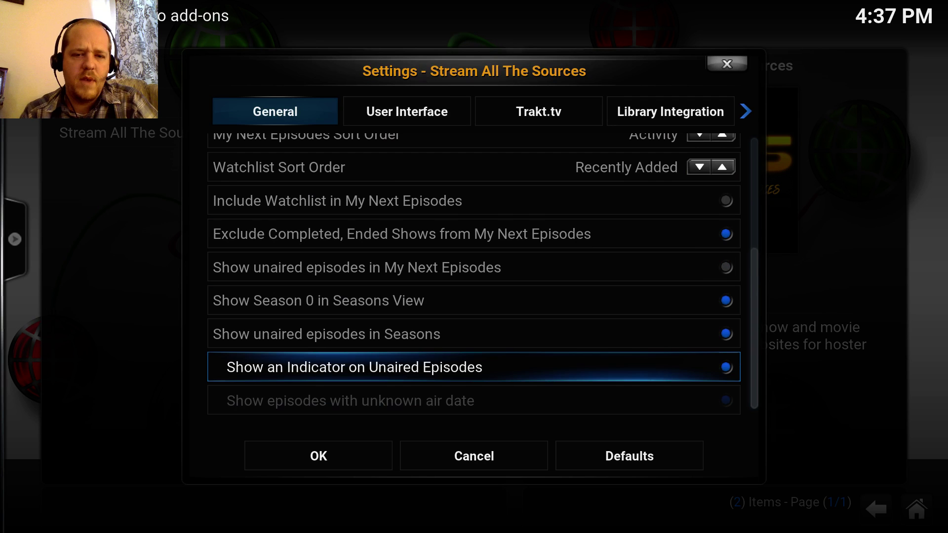
key(Down)
key(Up)
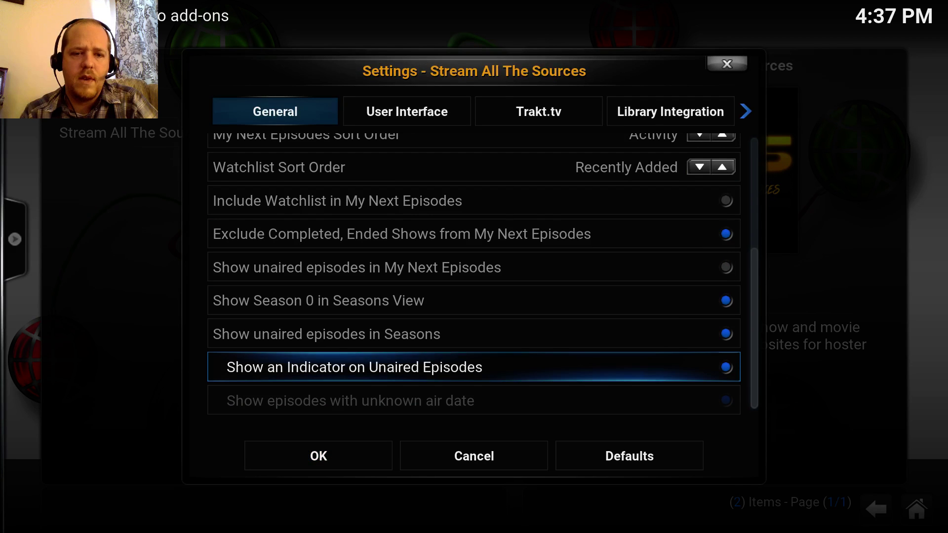
key(Down)
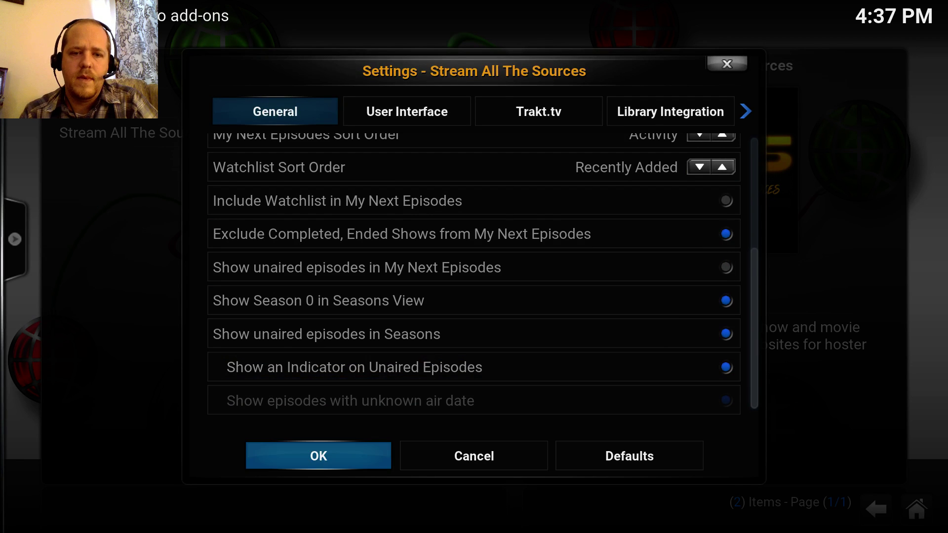
key(Up)
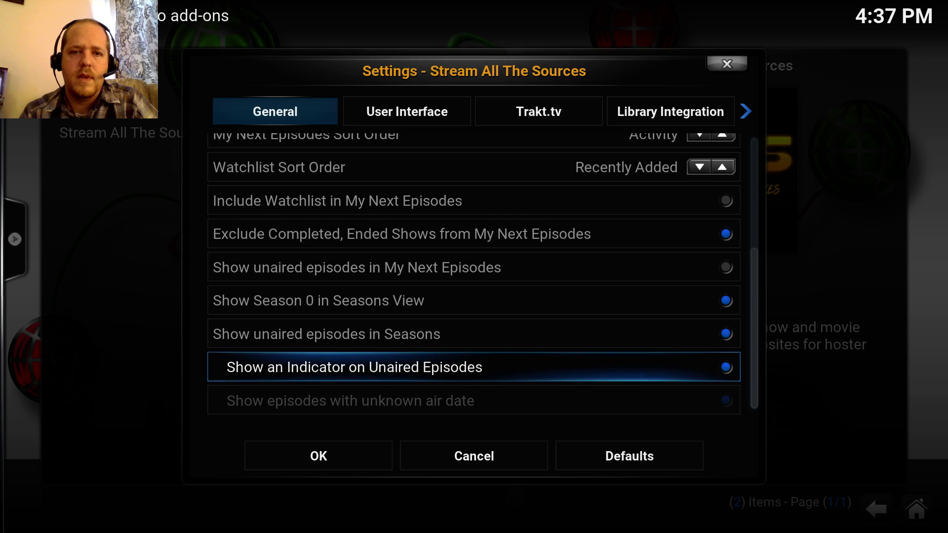
- Go back up to the settings tabs and switch to the User Interface page
key(Right)
key(Up)
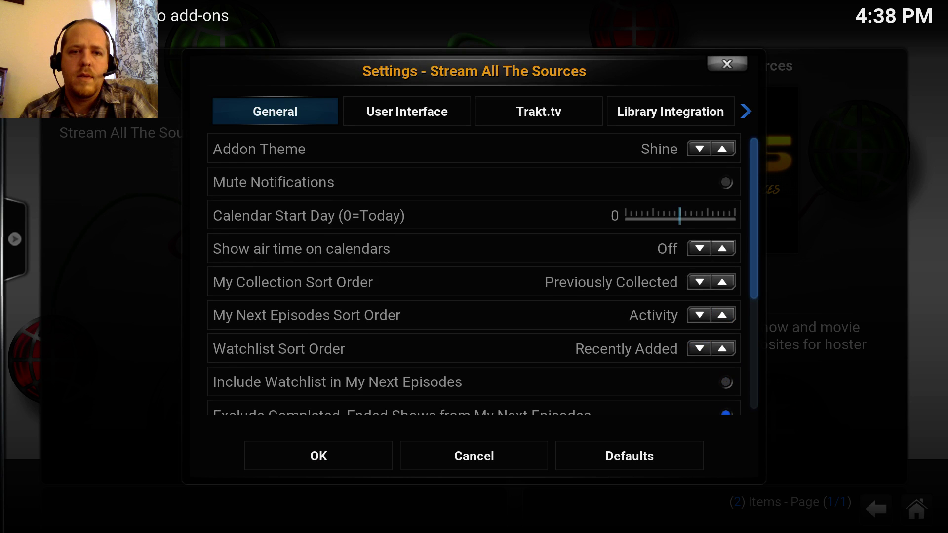
key(Up)
key(Right)
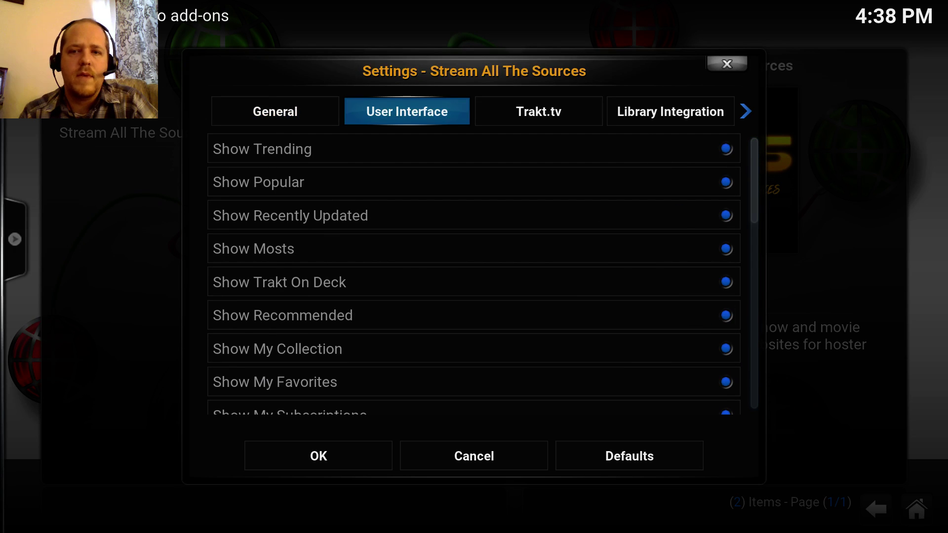
- Browse the User Interface, Library Integration and Source Management tabs, then select Trakt.tv's account authorization option
key(Down)
key(Down)
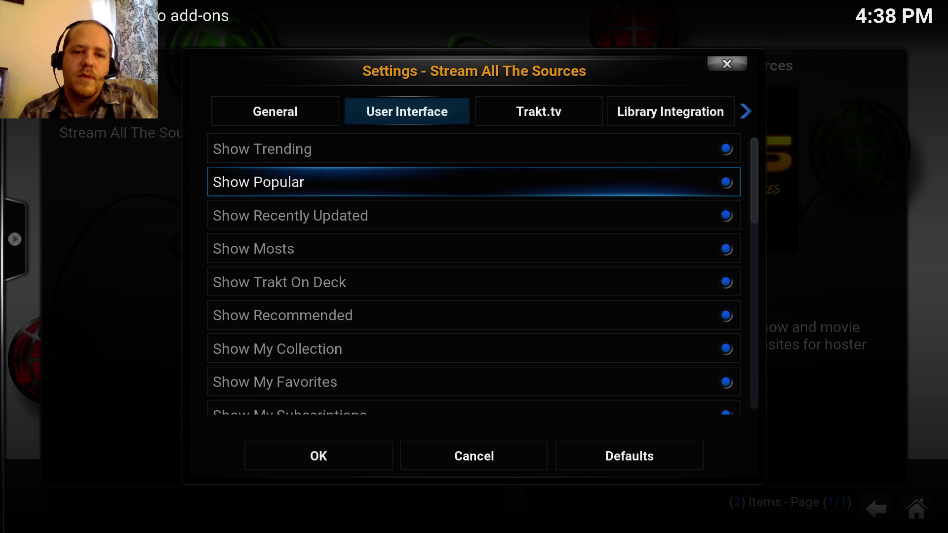
key(Up)
key(Up)
key(Right)
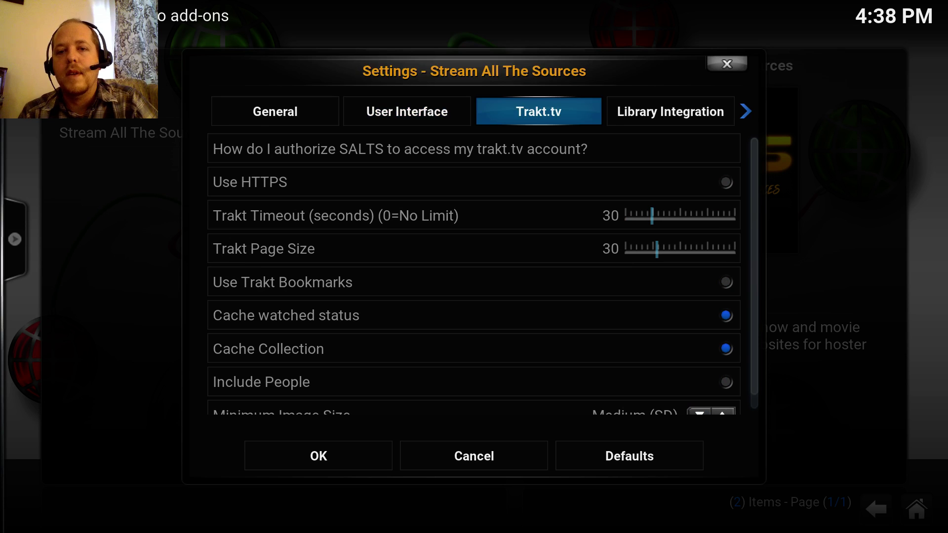
key(Right)
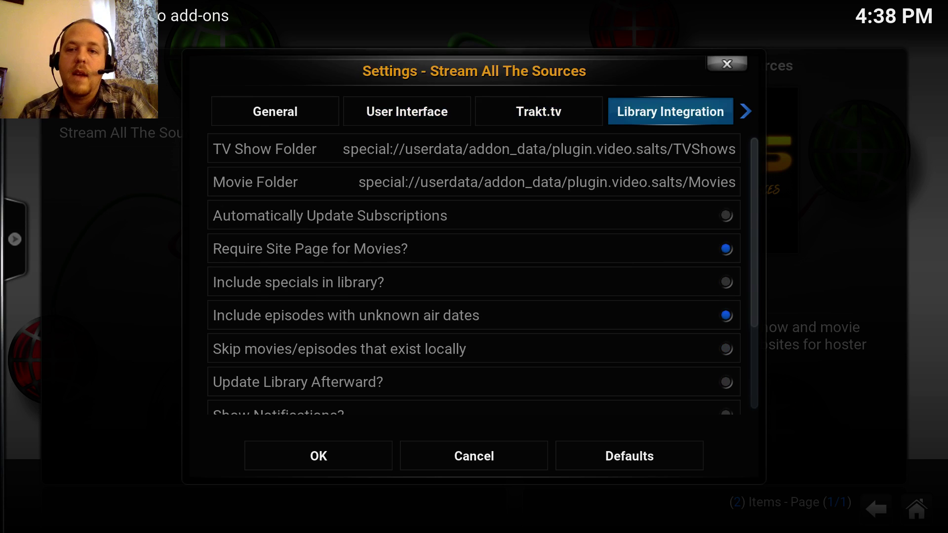
key(Left)
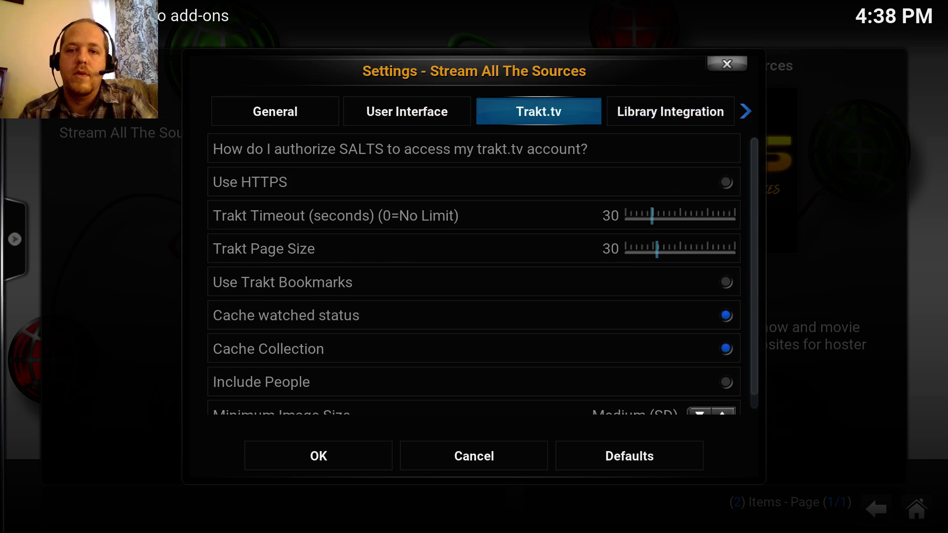
key(Right)
key(Right)
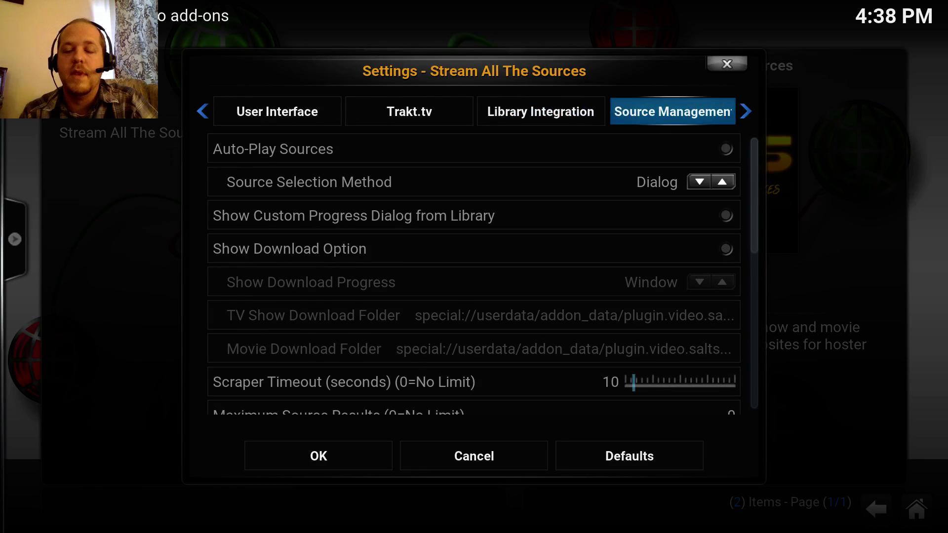
key(Left)
key(Left)
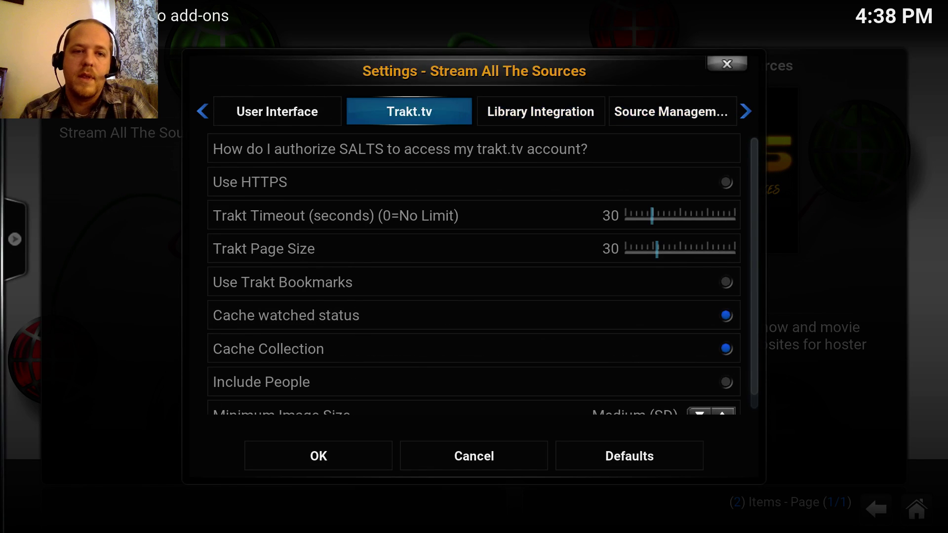
key(Down)
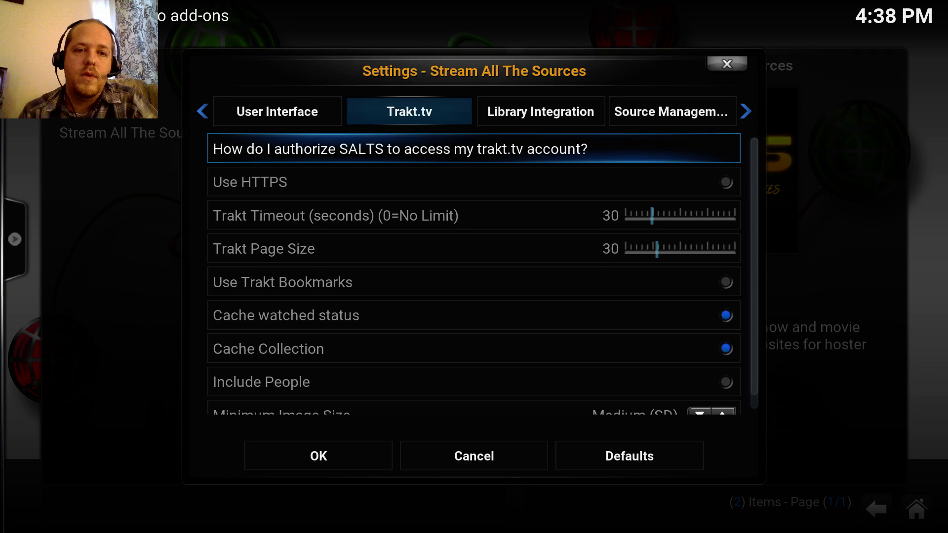
- Choose 'How do I authorize SALTS to access my trakt.tv account?' to start Trakt authorization
click(417, 144)
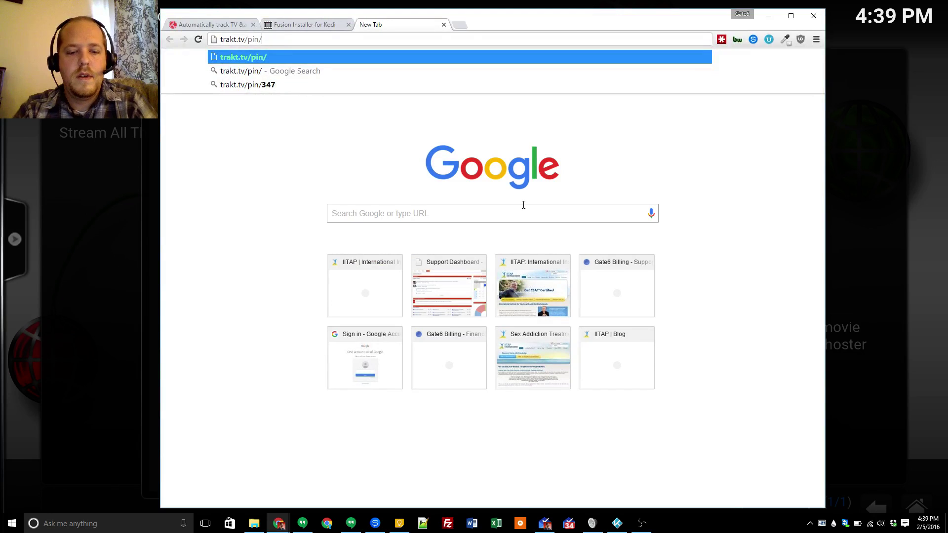
- Load trakt.tv/pin/347 in the browser and sign in to the Trakt account
text(7)
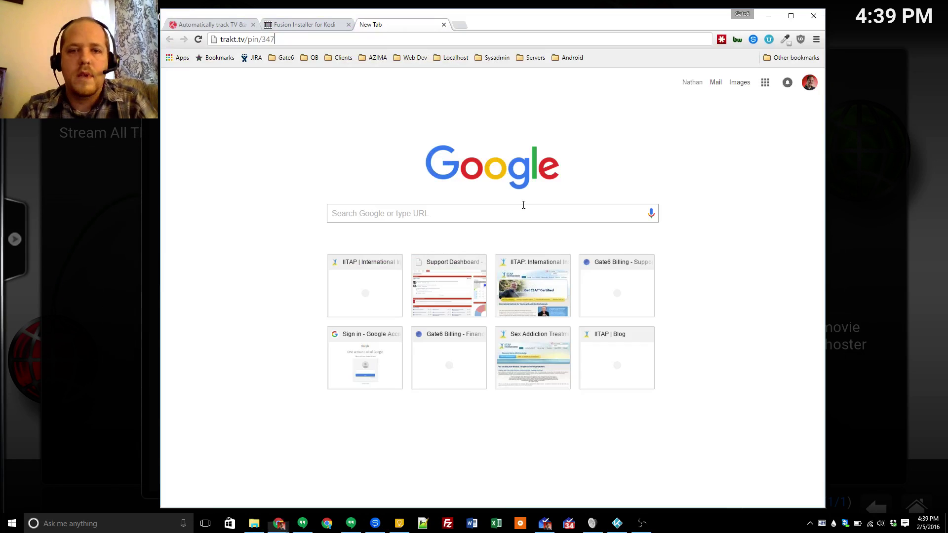
key(Return)
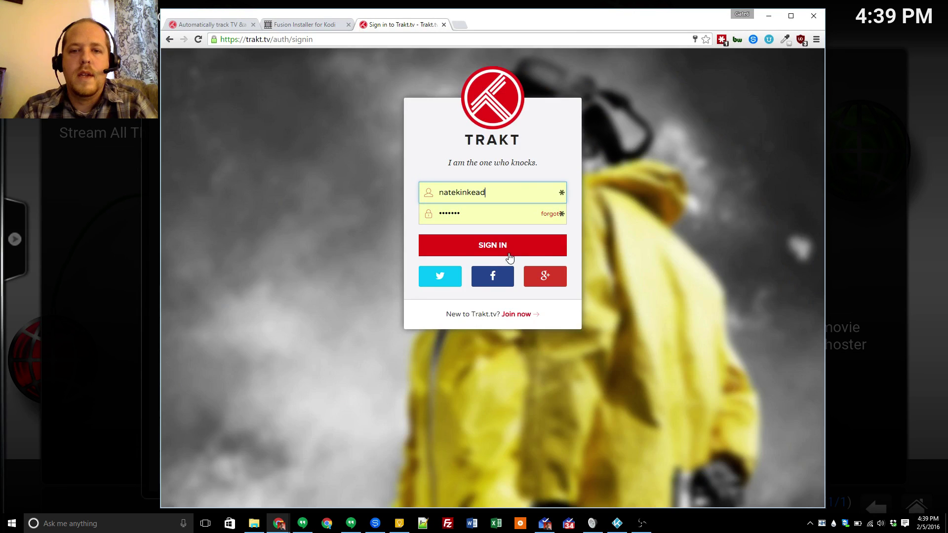
click(513, 250)
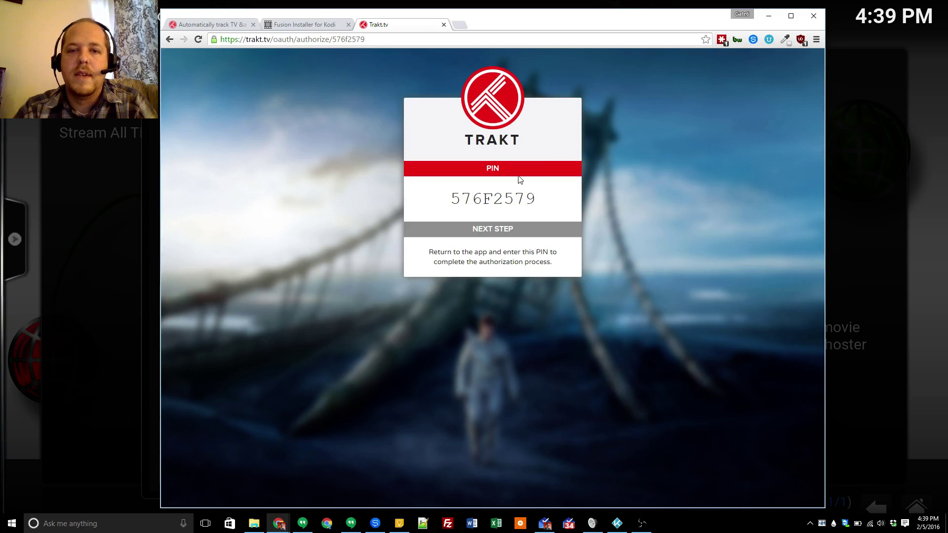
- Select the issued authorization PIN and bring Kodi's authorization dialog back in front of the browser
double_click(478, 199)
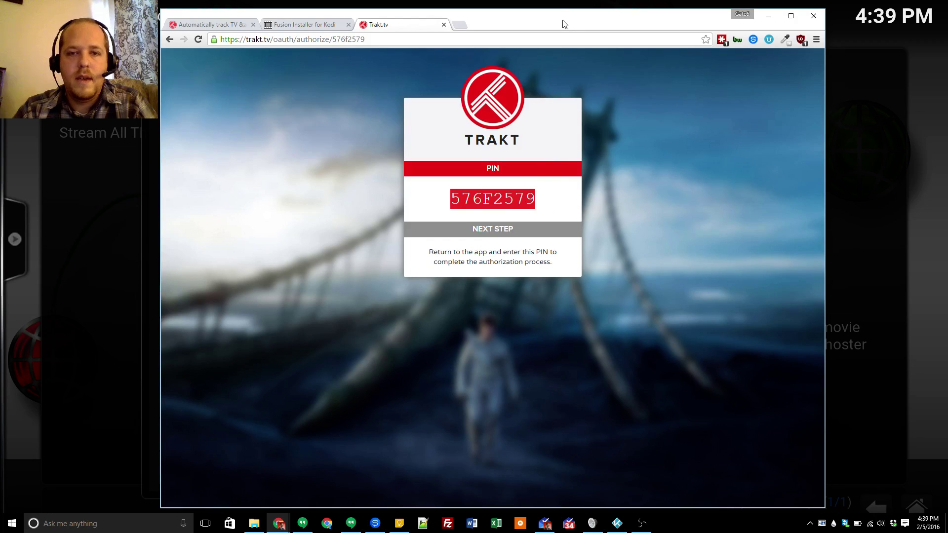
drag(564, 24, 534, 290)
click(550, 214)
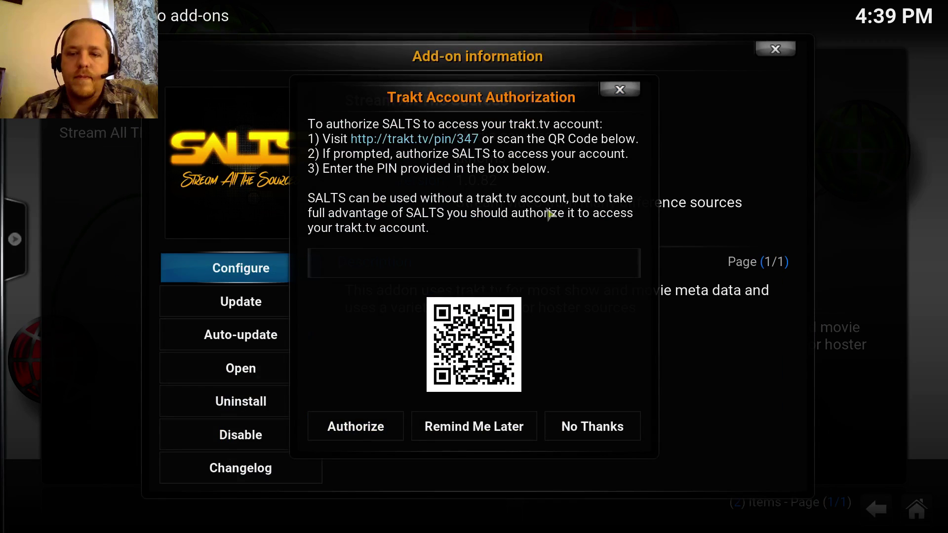
- Switch Kodi to windowed mode, return to it, and open the Trakt PIN entry keyboard
key(backslash)
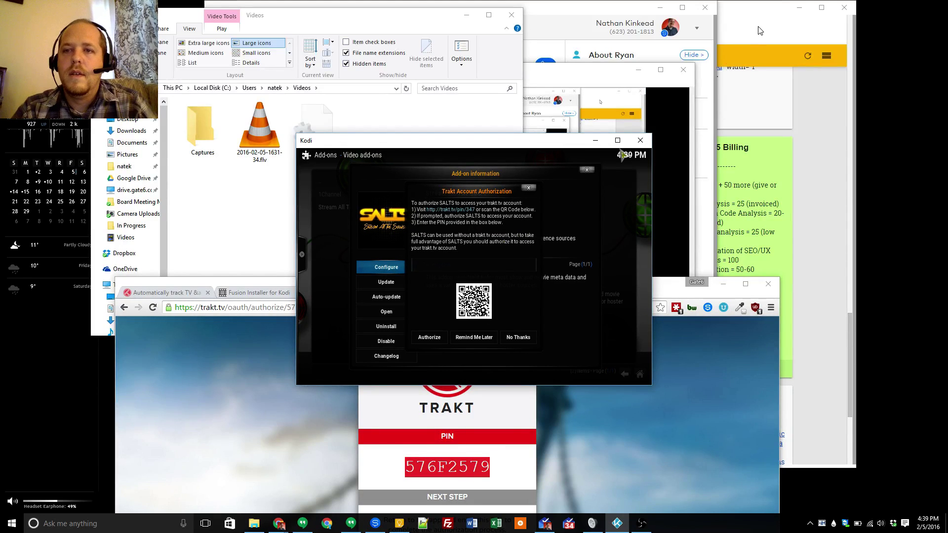
key(super+d)
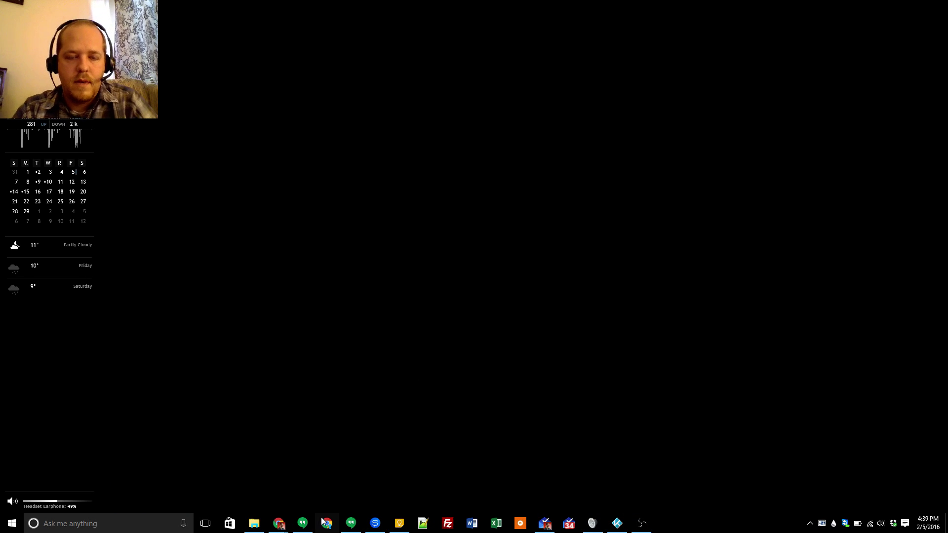
key(alt+Tab)
key(alt+Tab)
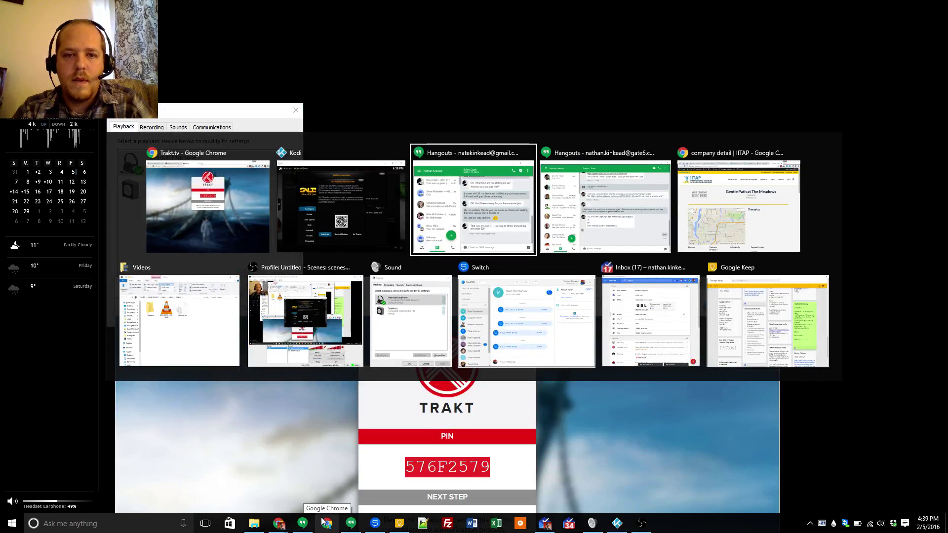
key(alt+shift+Tab)
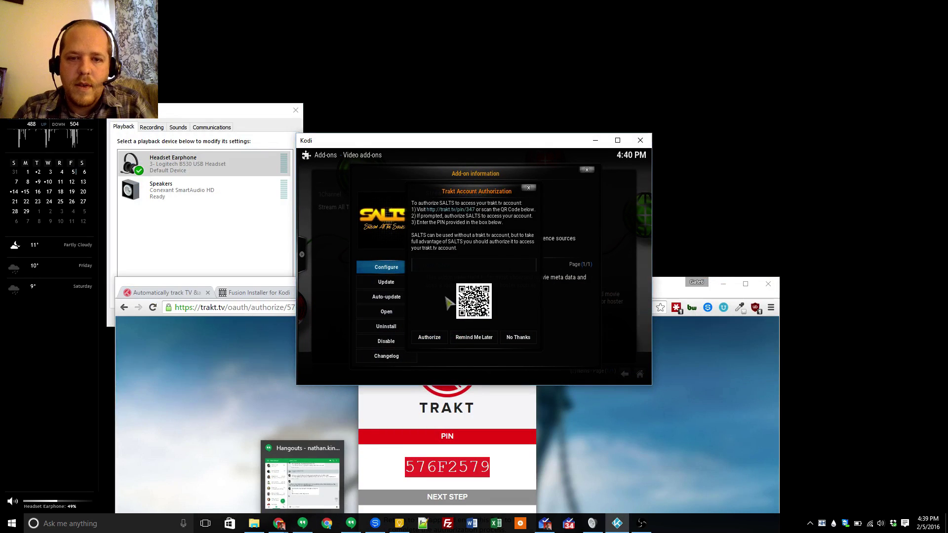
click(469, 265)
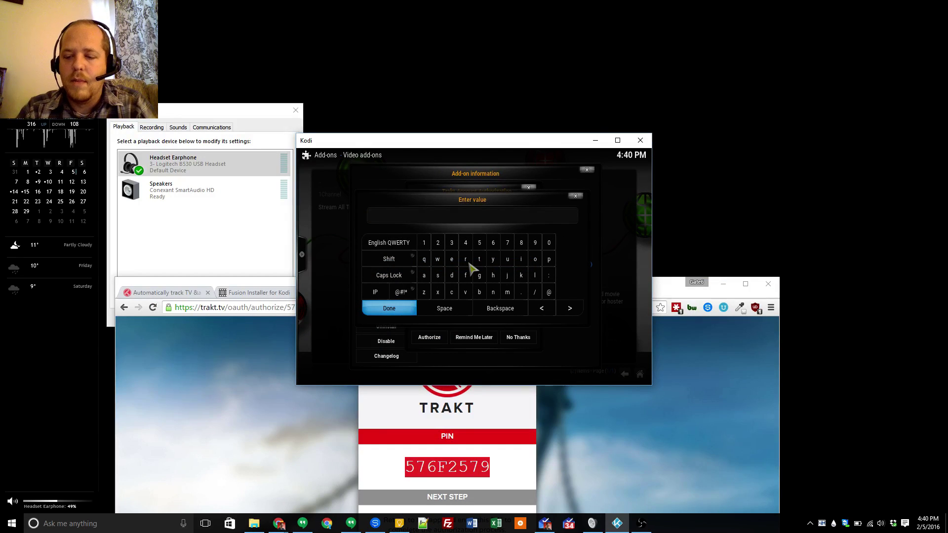
- Enter the Trakt authorization PIN and choose Authorize to link SALTS to Trakt
text(\)
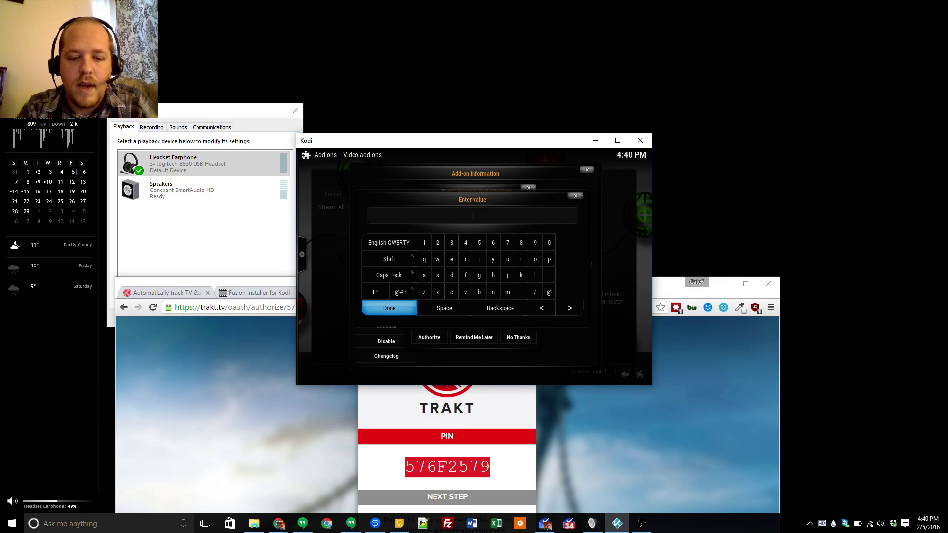
text(57)
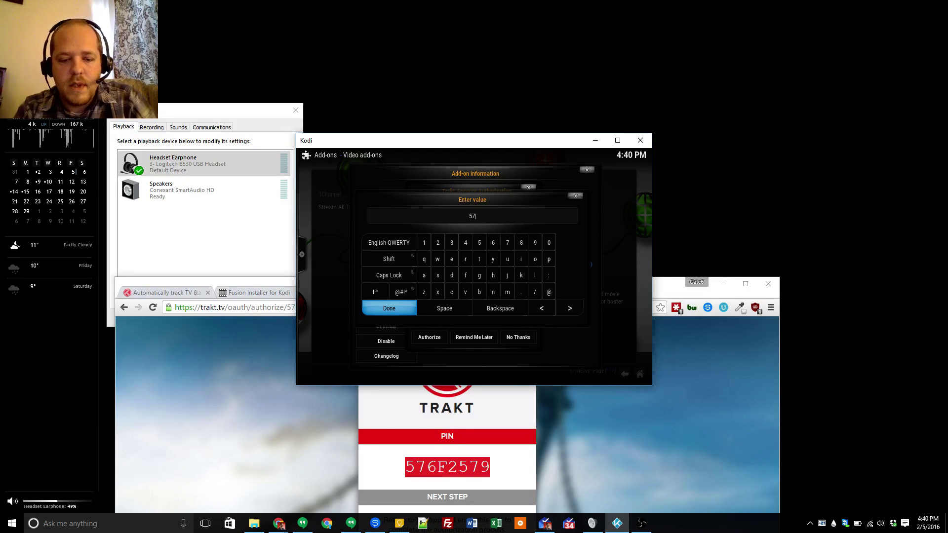
text(6f)
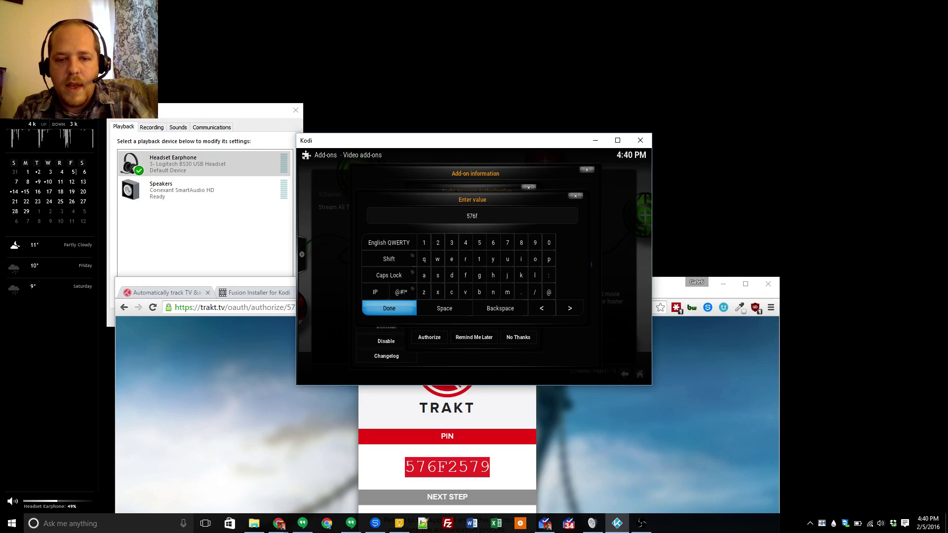
text(2579)
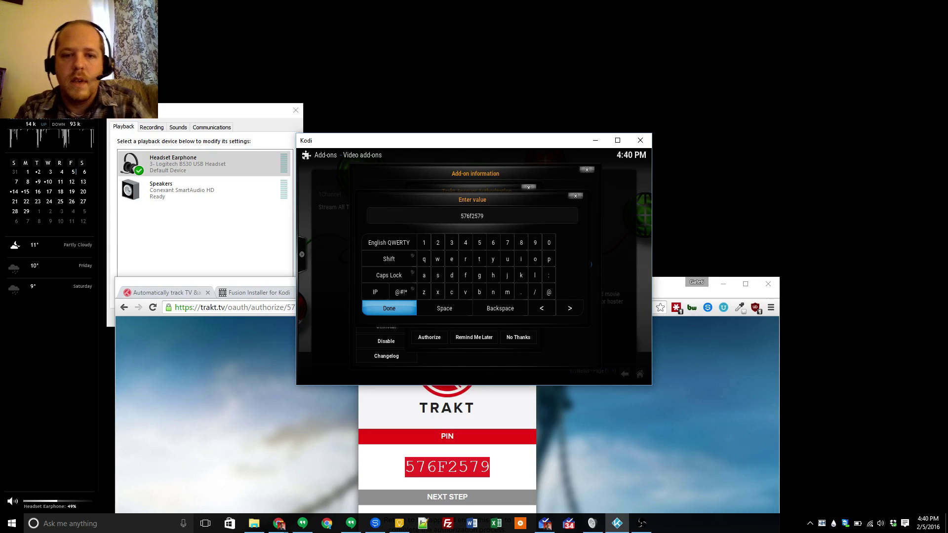
key(Return)
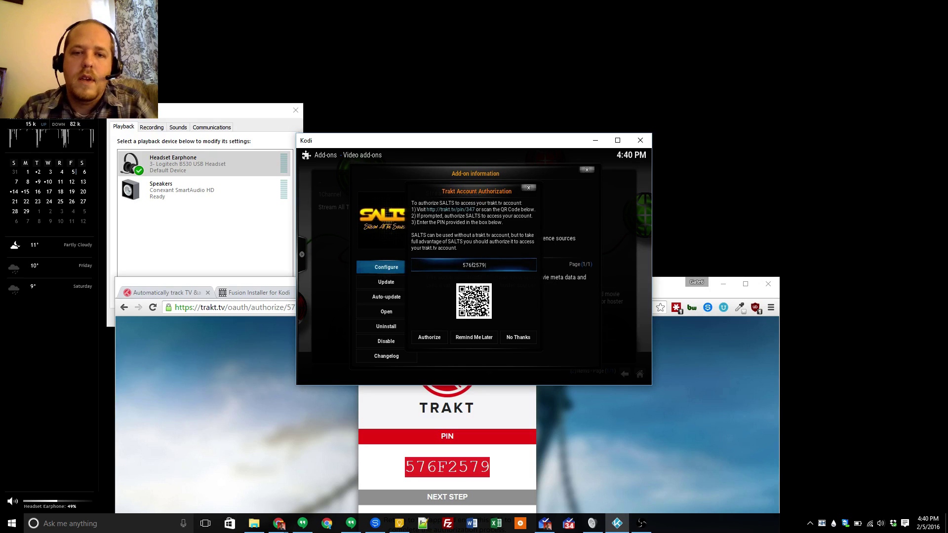
key(Down)
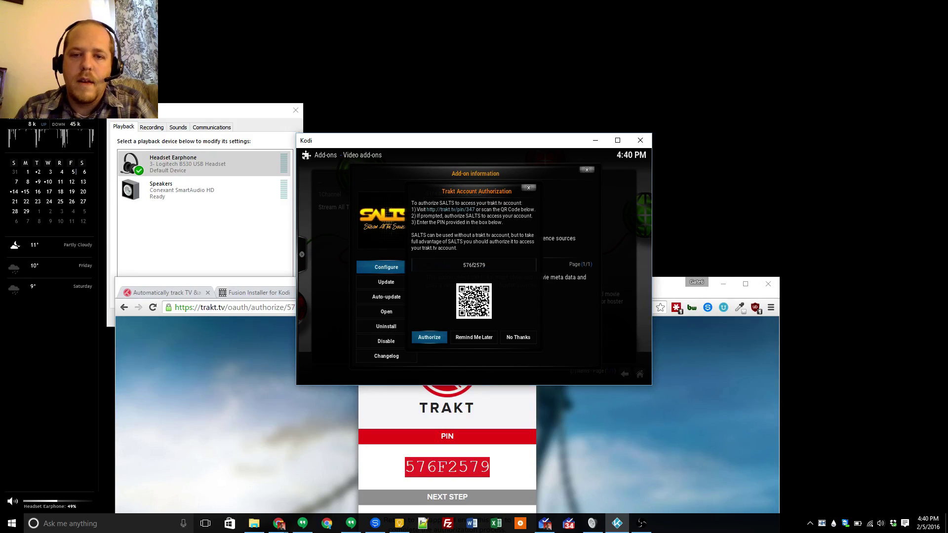
key(Return)
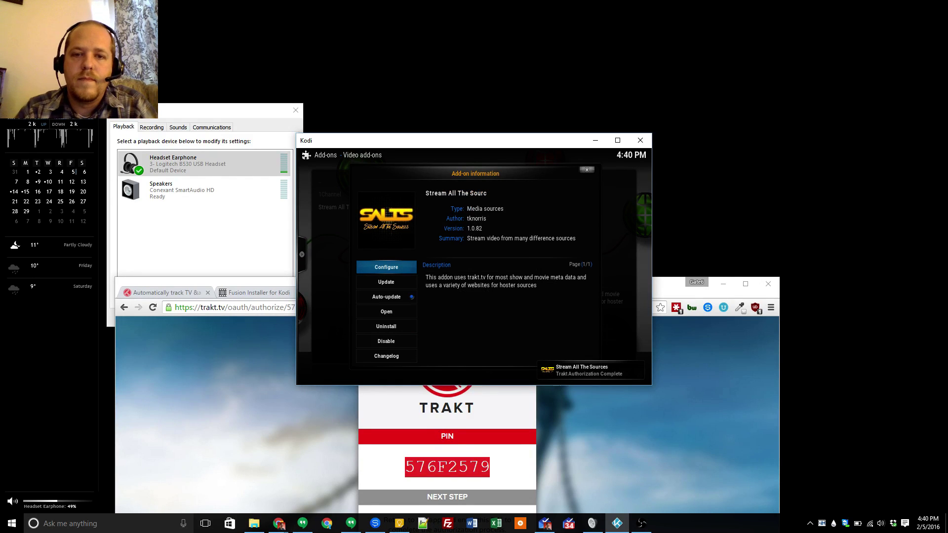
- Put Kodi back in fullscreen and reopen the SALTS settings through Configure, heading to Trakt.tv
key(backslash)
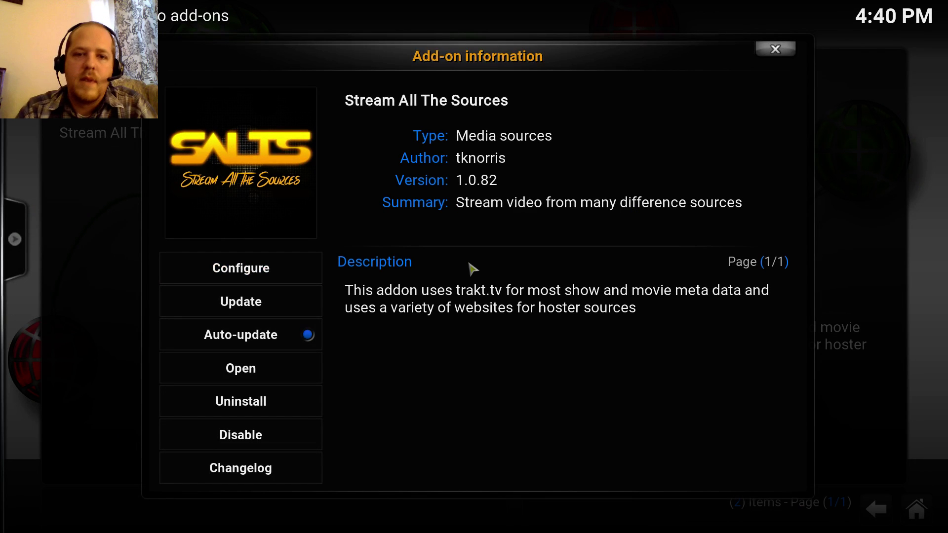
key(Down)
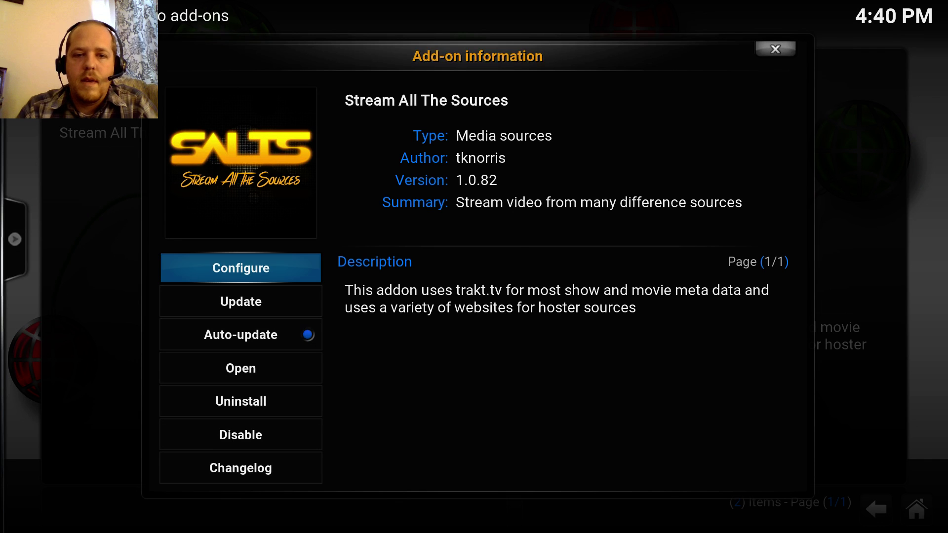
key(Return)
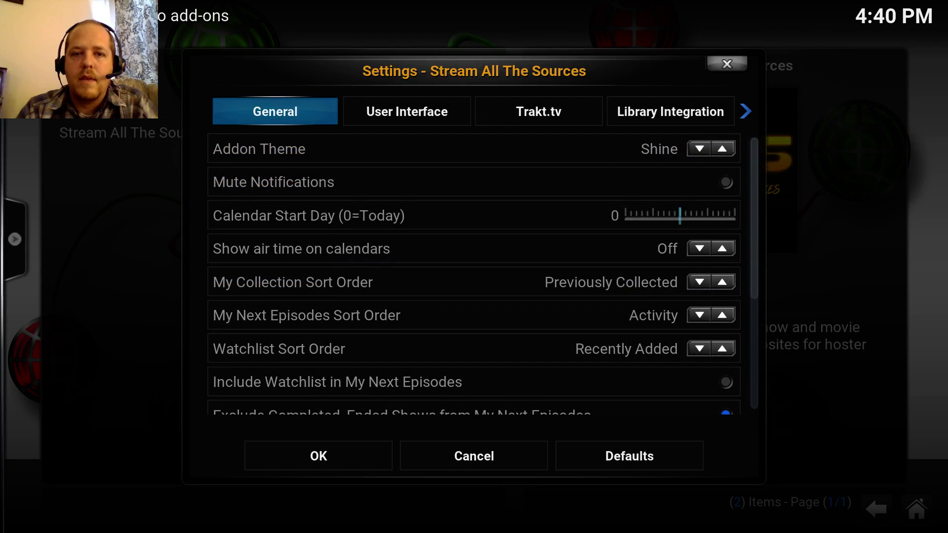
key(Right)
key(Right)
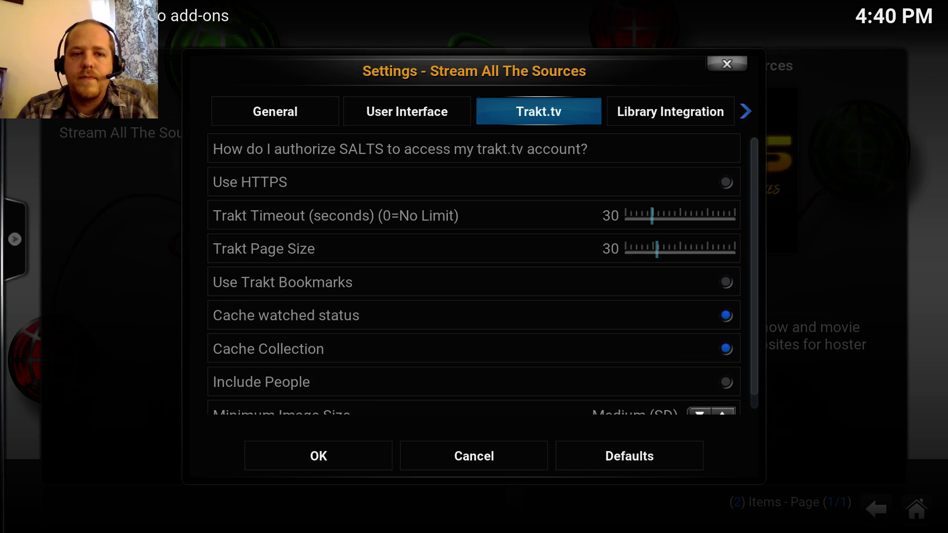
- Review the Trakt.tv options, leaving Trakt Timeout and Page Size at 30, then move to Library Integration
key(Down)
key(Down)
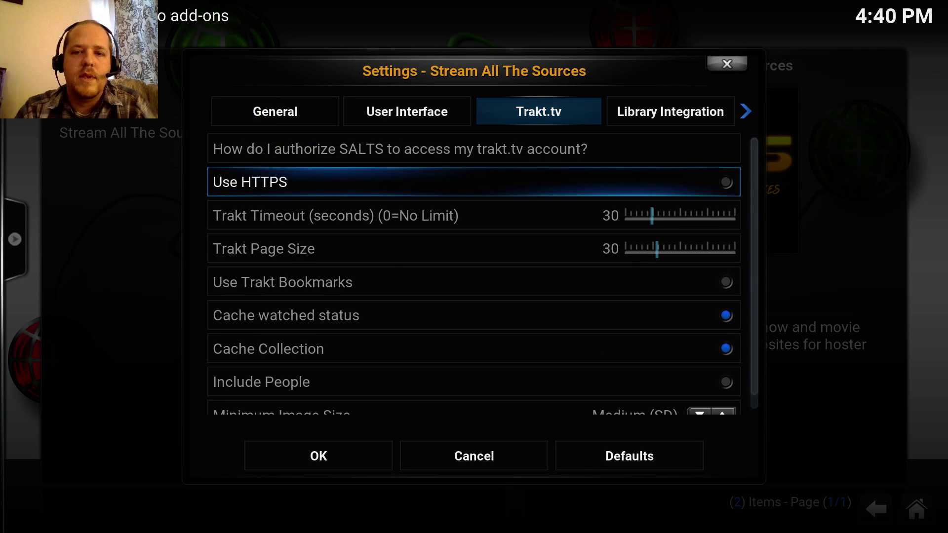
key(Down)
key(Up)
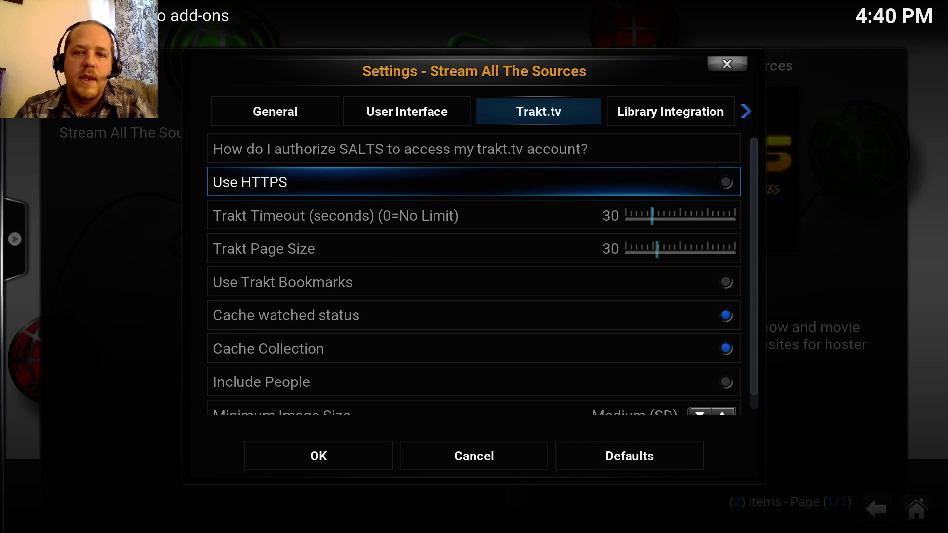
key(Down)
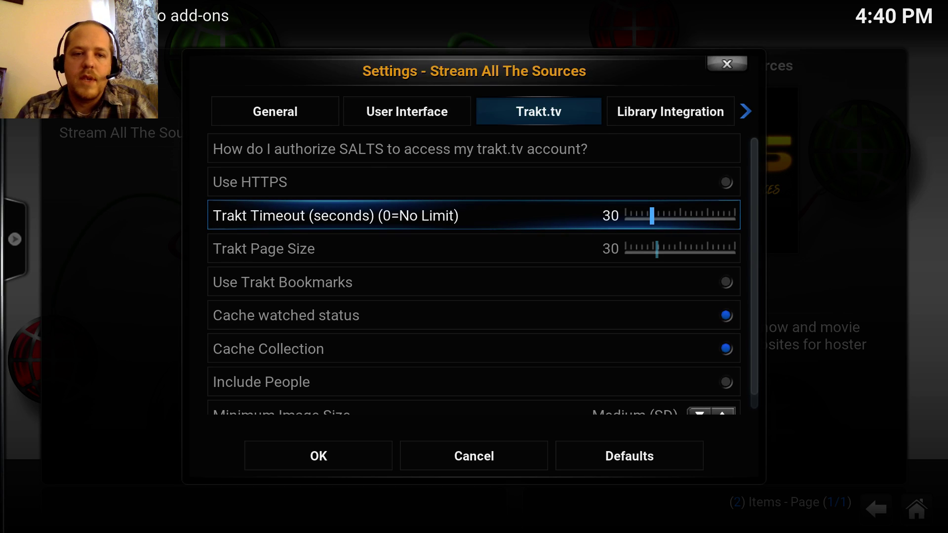
key(Down)
key(Down)
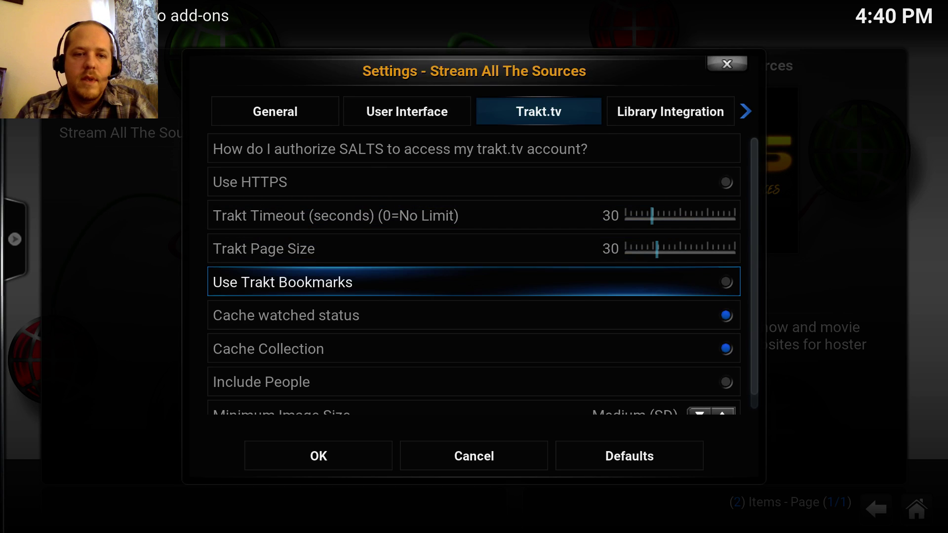
key(Down)
key(Down)
key(Down)
key(Down)
key(Down)
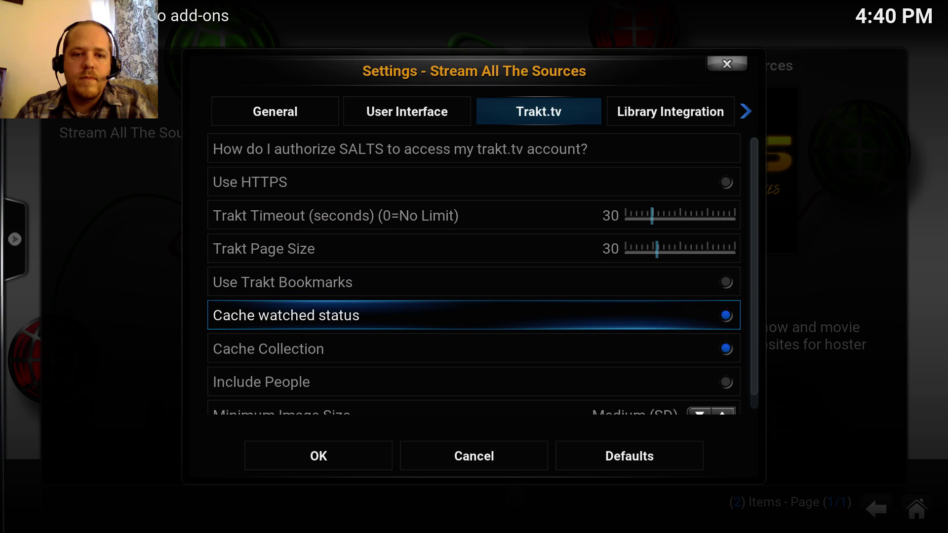
key(Up)
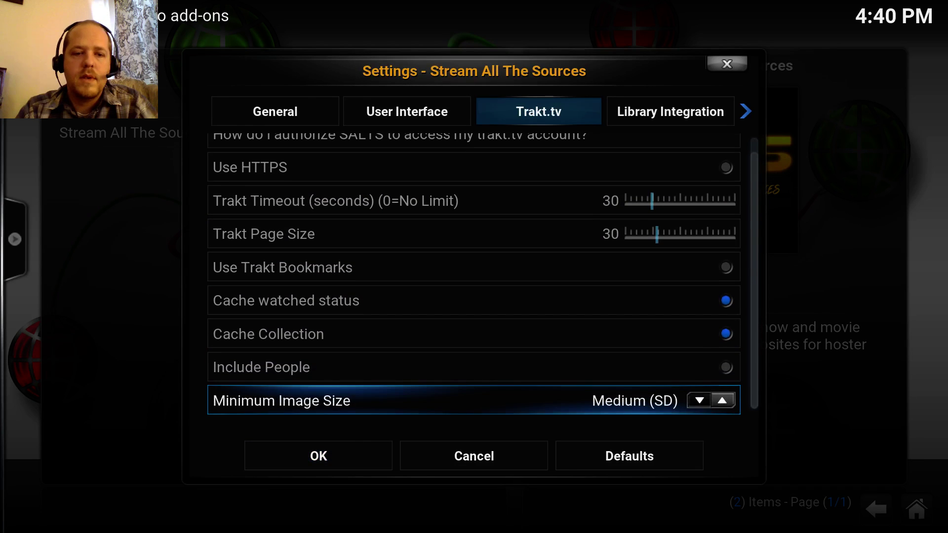
key(Up)
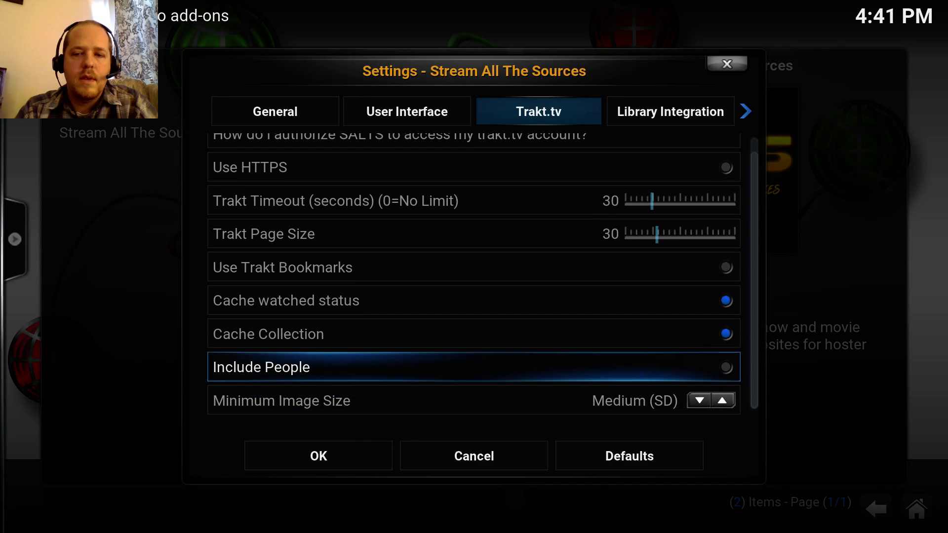
key(Up)
key(Up)
key(Up)
key(Up)
key(Up)
key(Up)
key(Up)
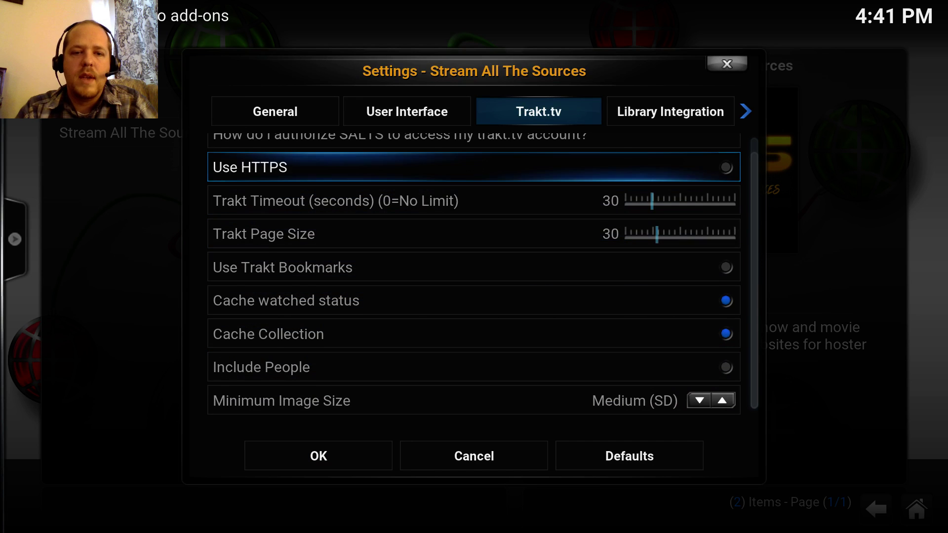
key(Up)
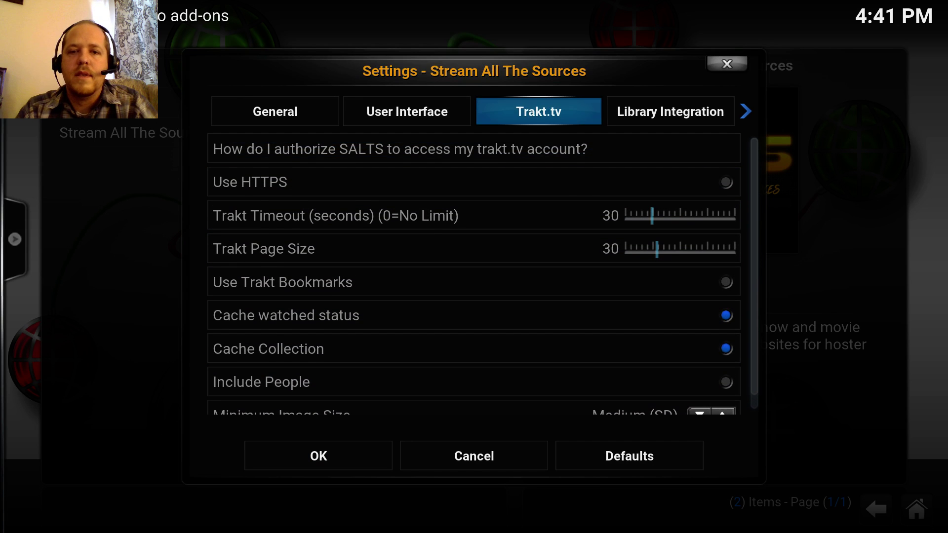
key(Right)
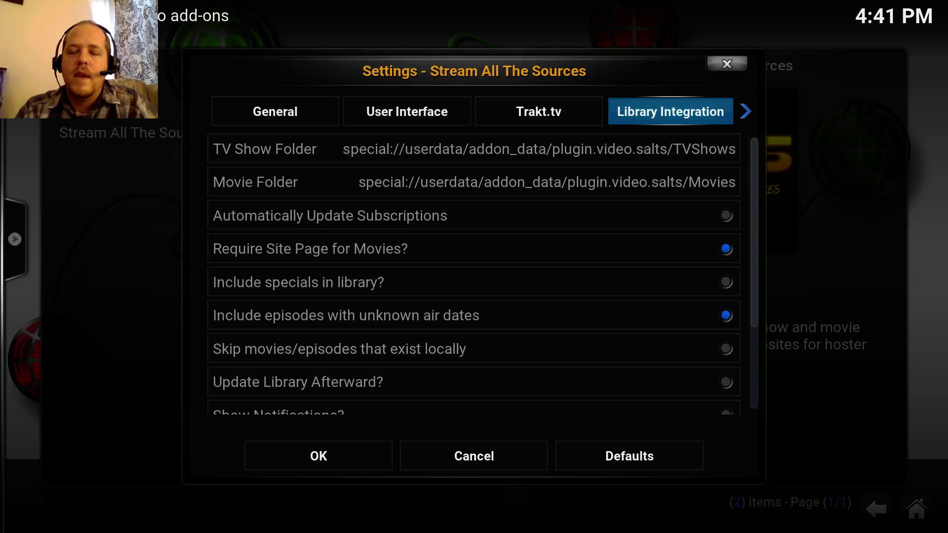
key(Down)
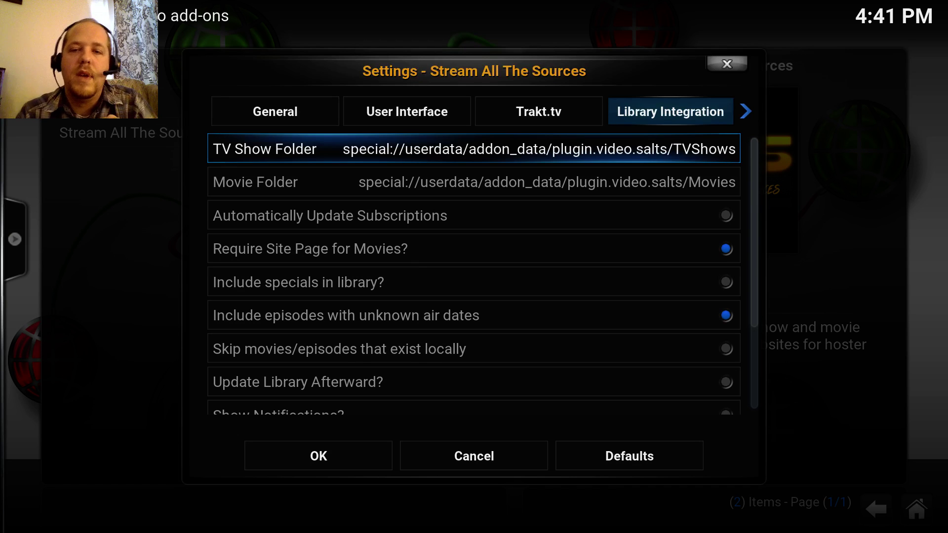
key(Down)
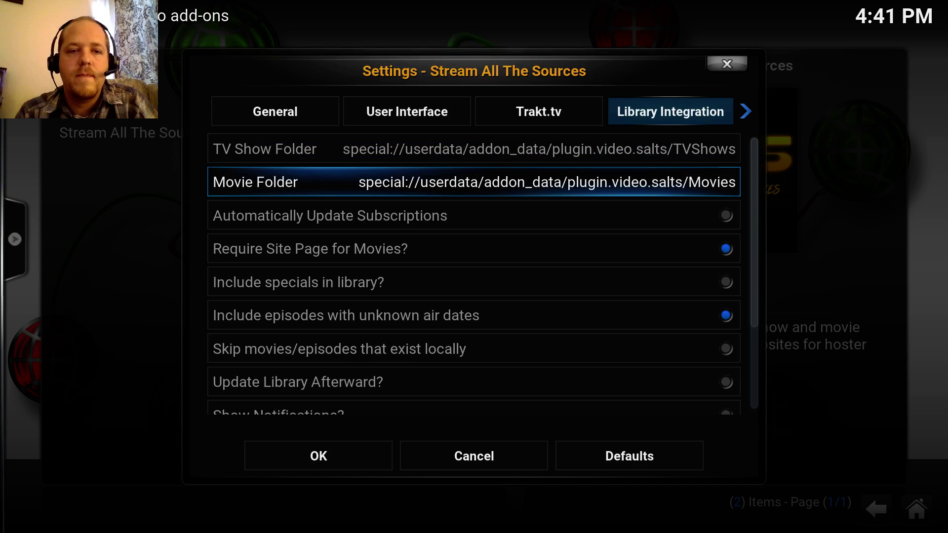
key(Up)
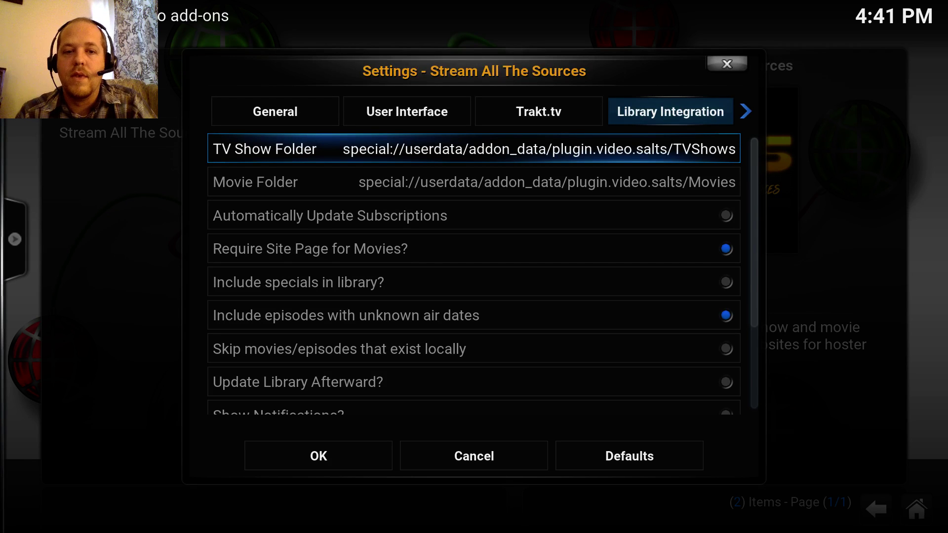
key(Down)
key(Down)
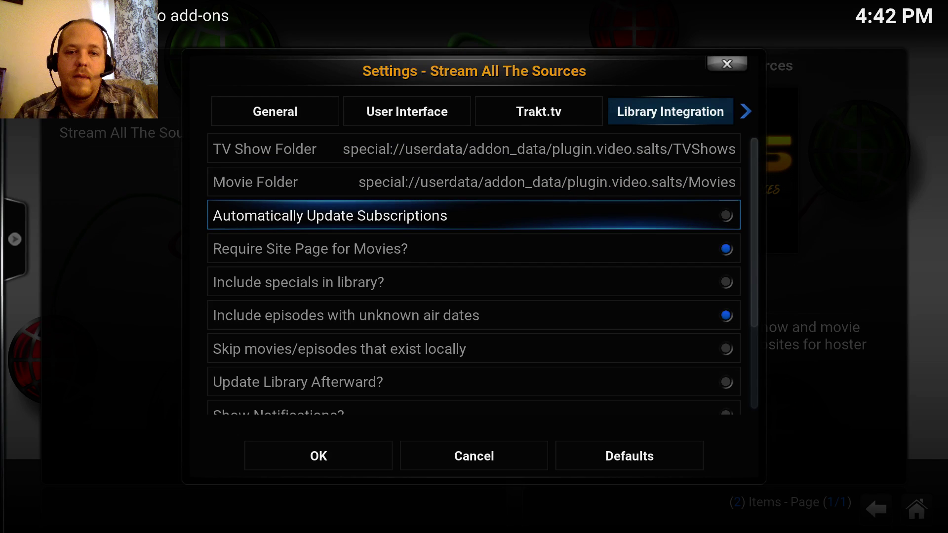
key(Return)
key(Down)
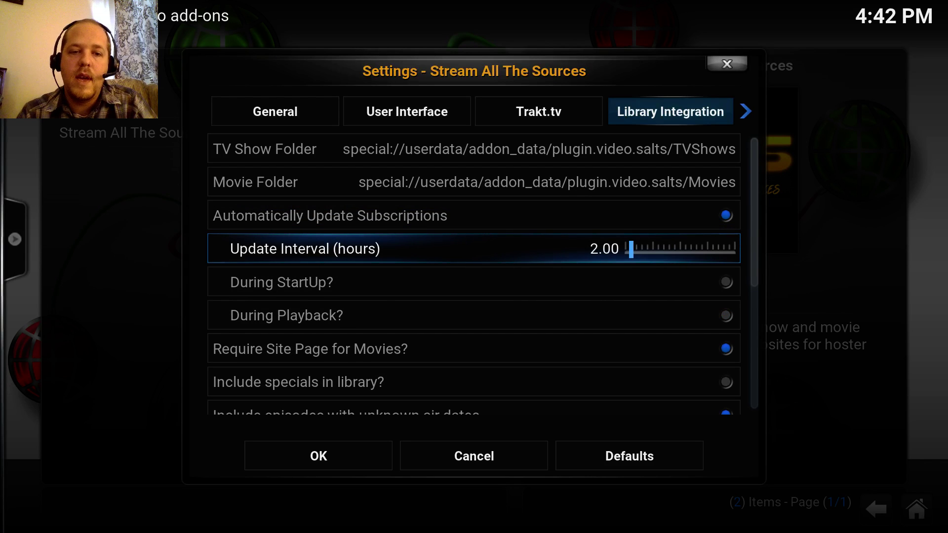
key(Down)
key(Return)
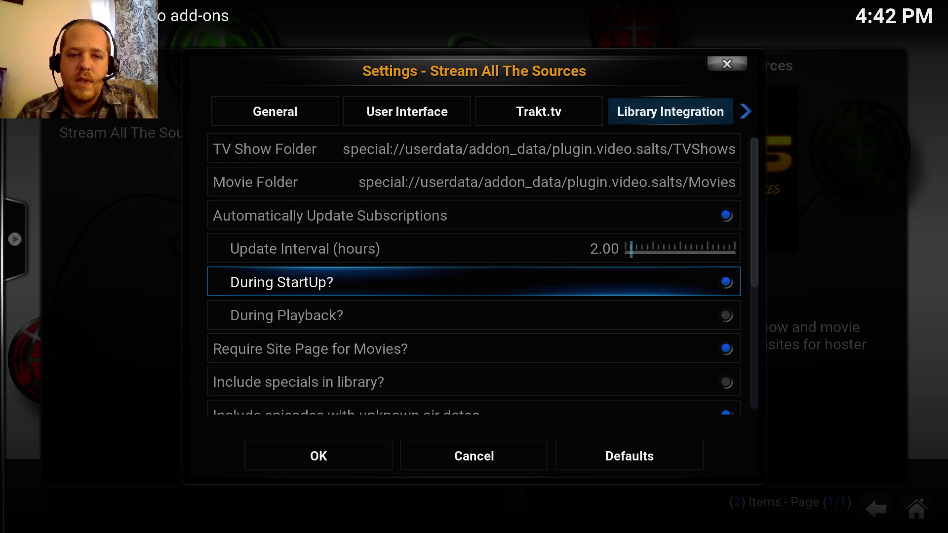
key(Down)
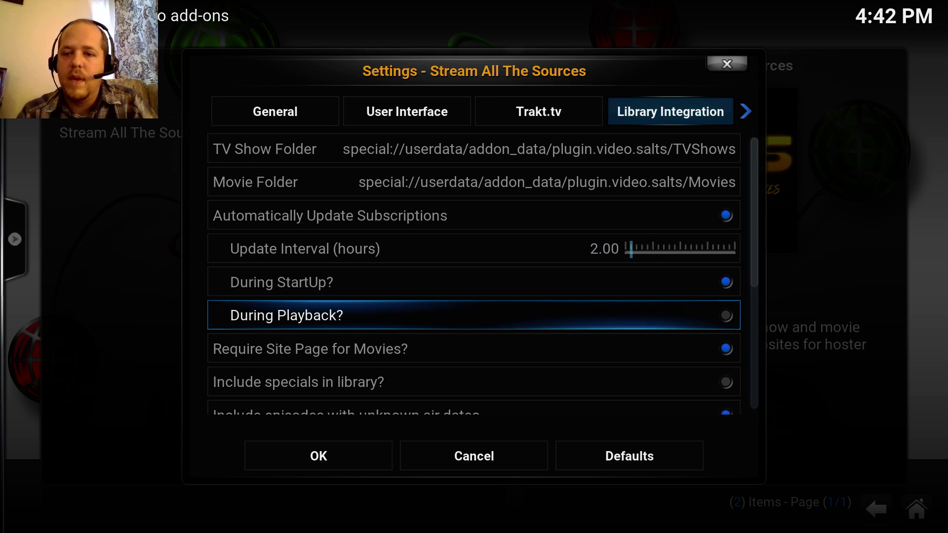
key(Down)
key(Up)
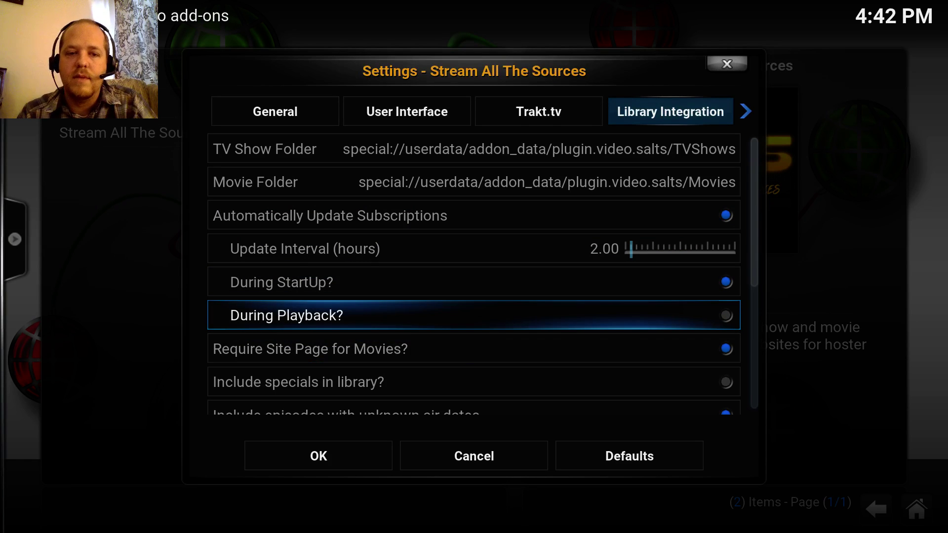
key(Down)
key(Down)
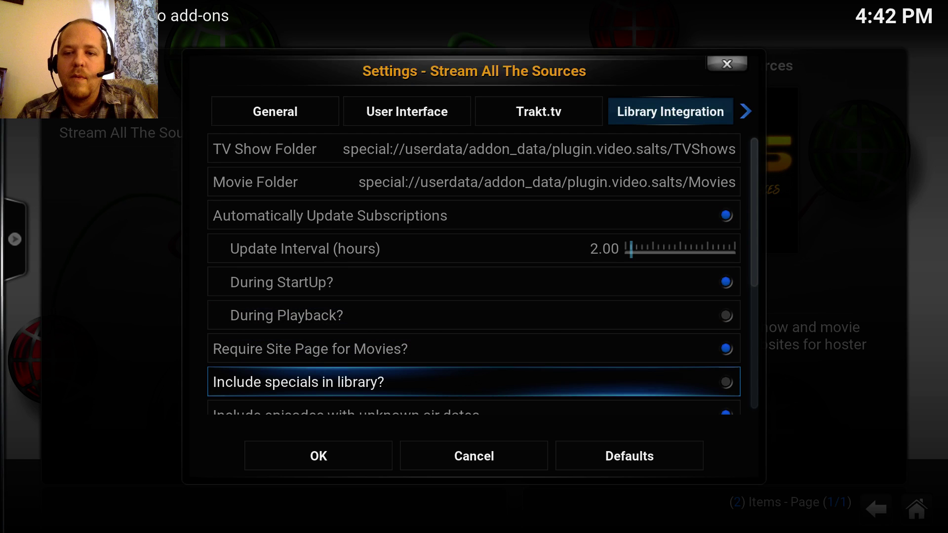
key(Down)
key(Down)
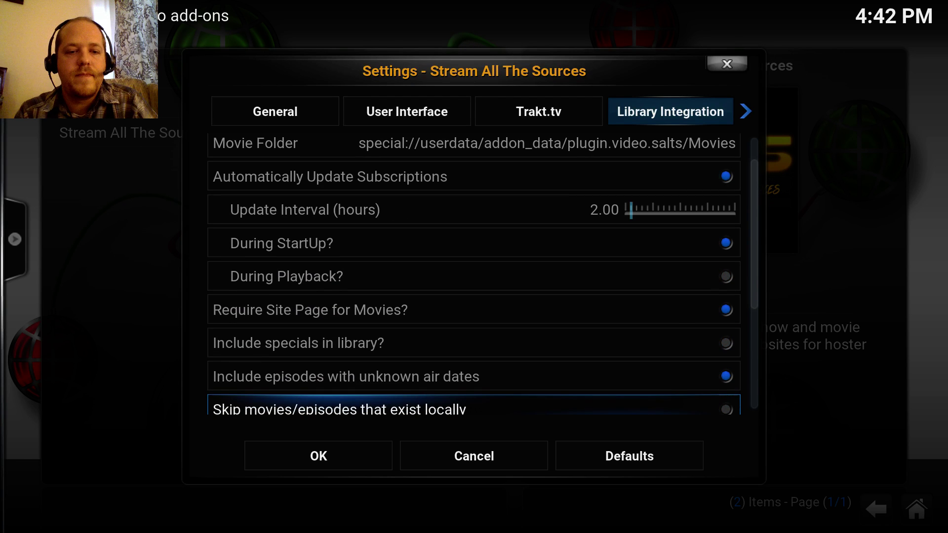
key(Up)
key(Up)
key(Up)
key(Down)
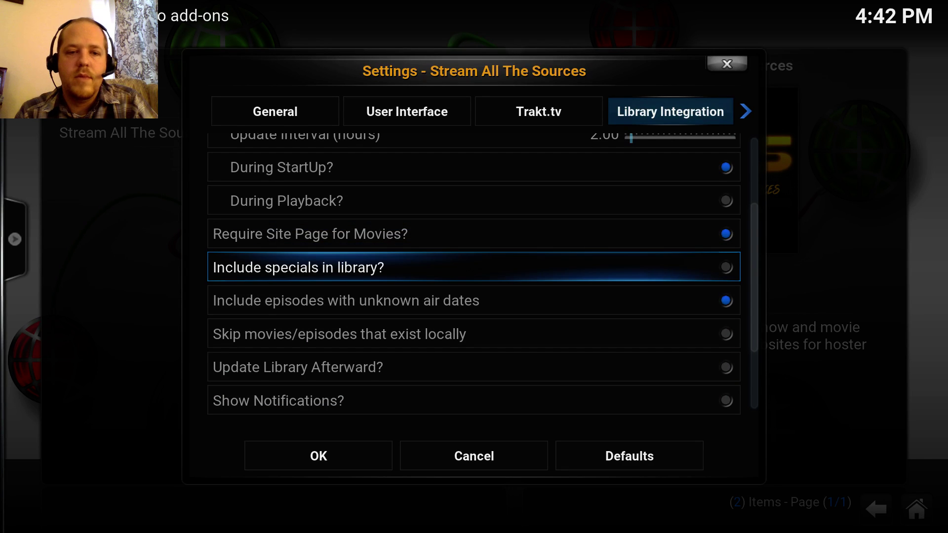
key(Down)
key(Up)
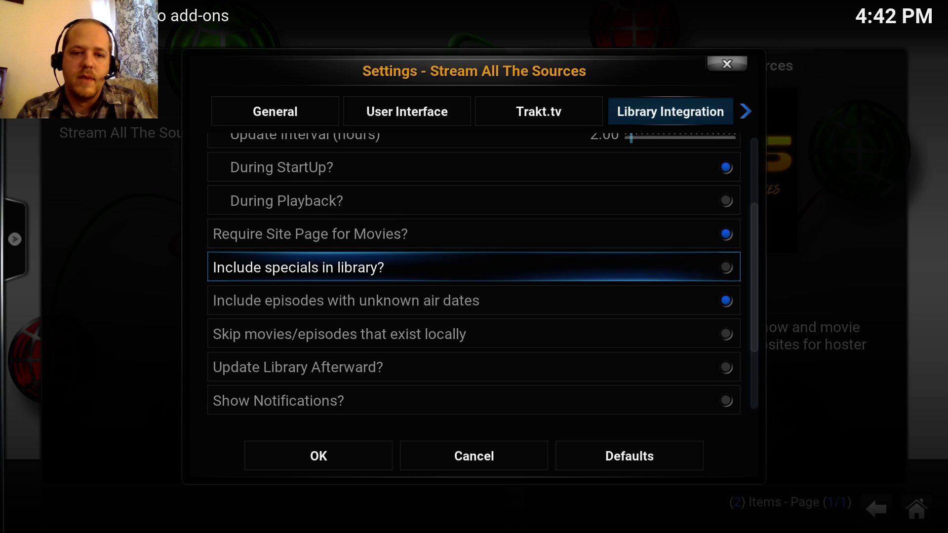
key(Down)
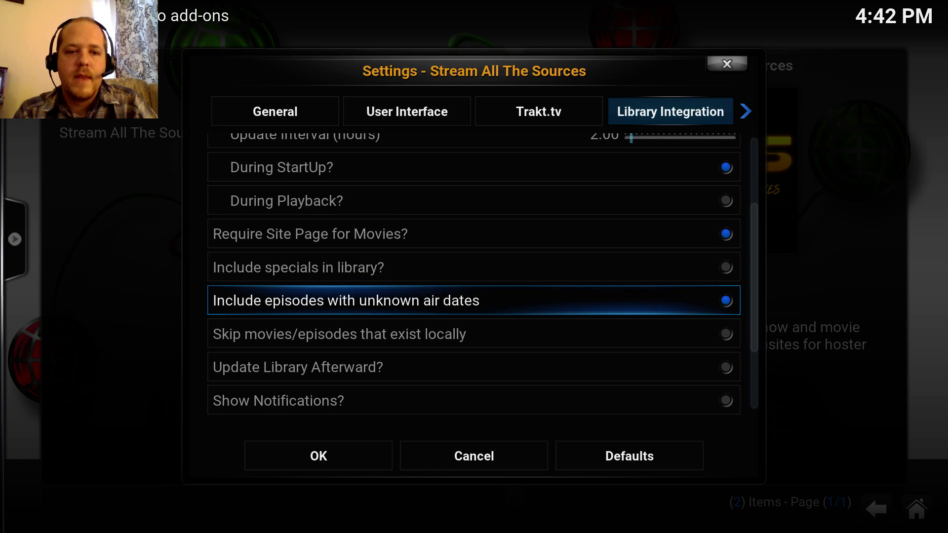
key(Down)
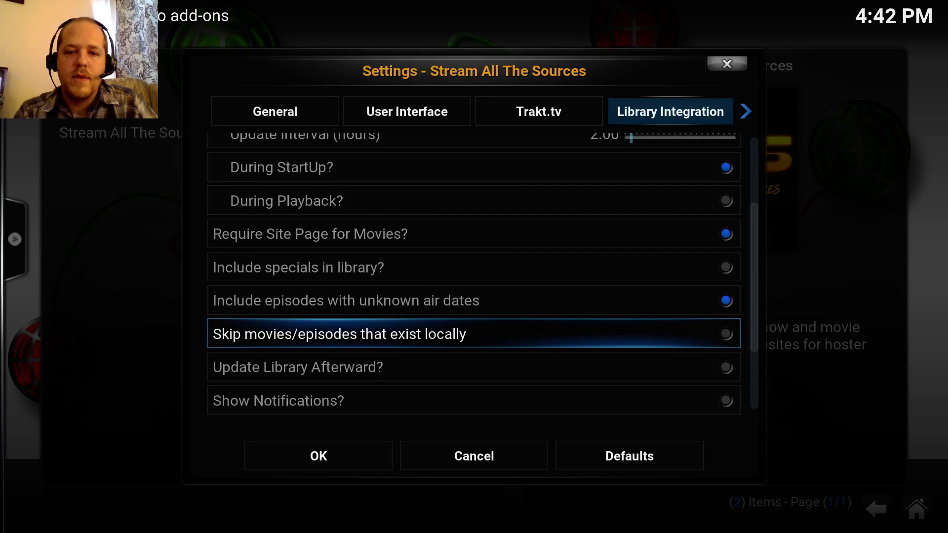
key(Down)
key(Down)
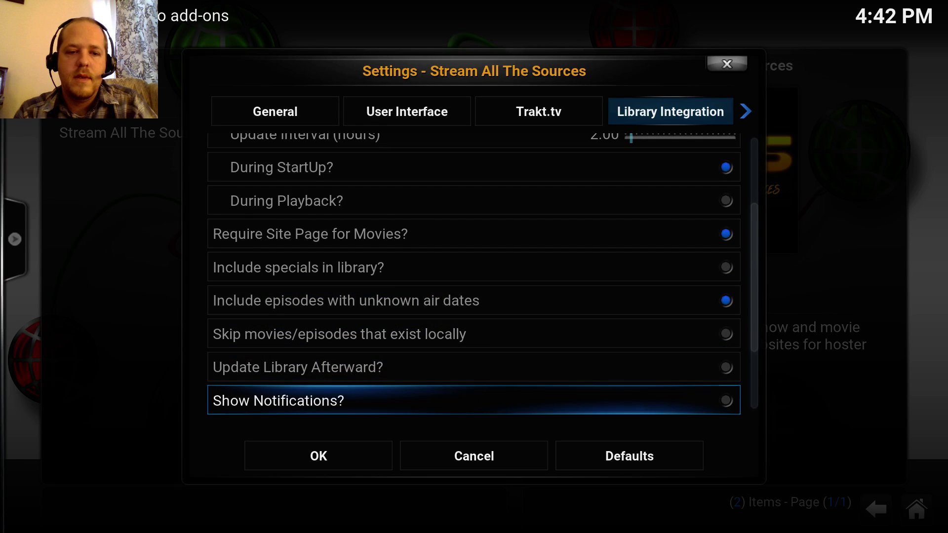
key(Up)
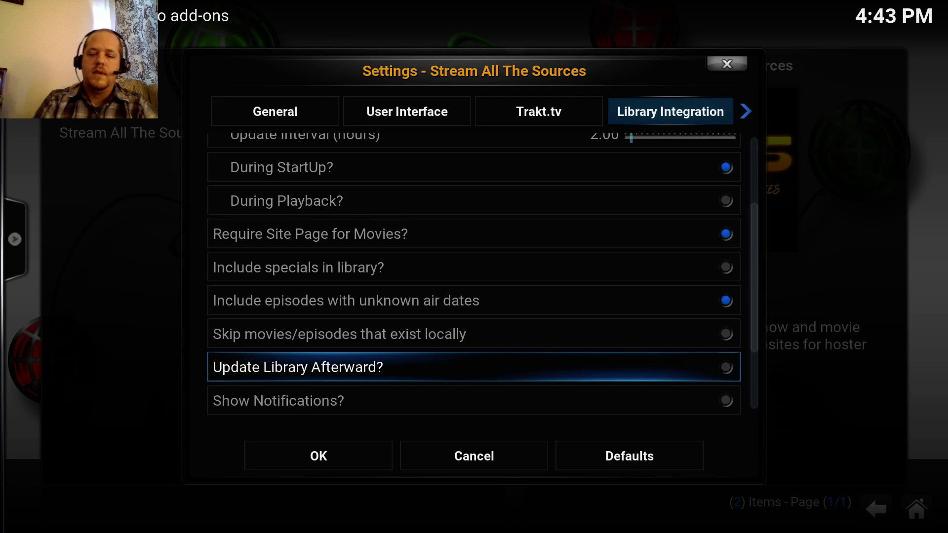
- Turn on 'Update Library Afterward?' and set 'Create tvshow/movie nfo file for?' to All
key(Return)
key(Down)
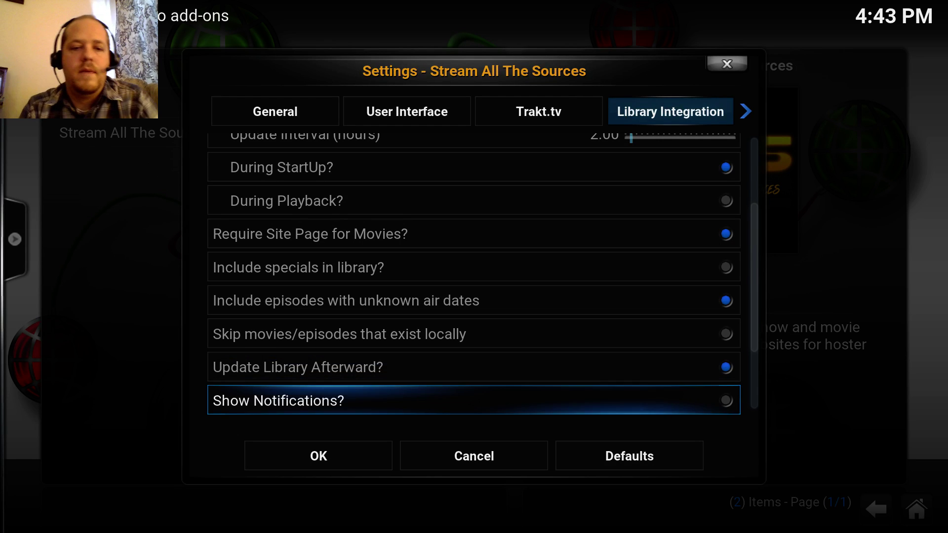
key(Down)
key(Up)
key(Down)
key(Down)
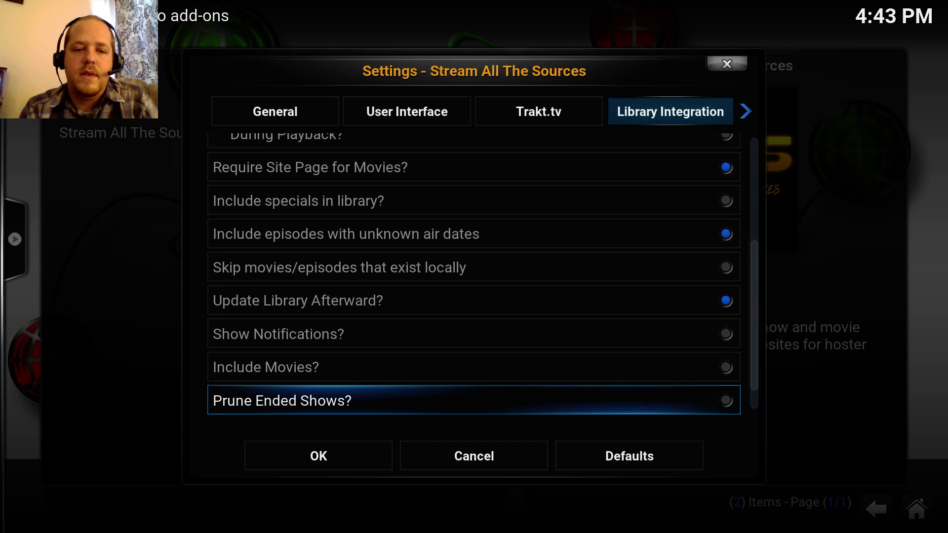
key(Up)
key(Up)
key(Down)
key(Down)
key(Down)
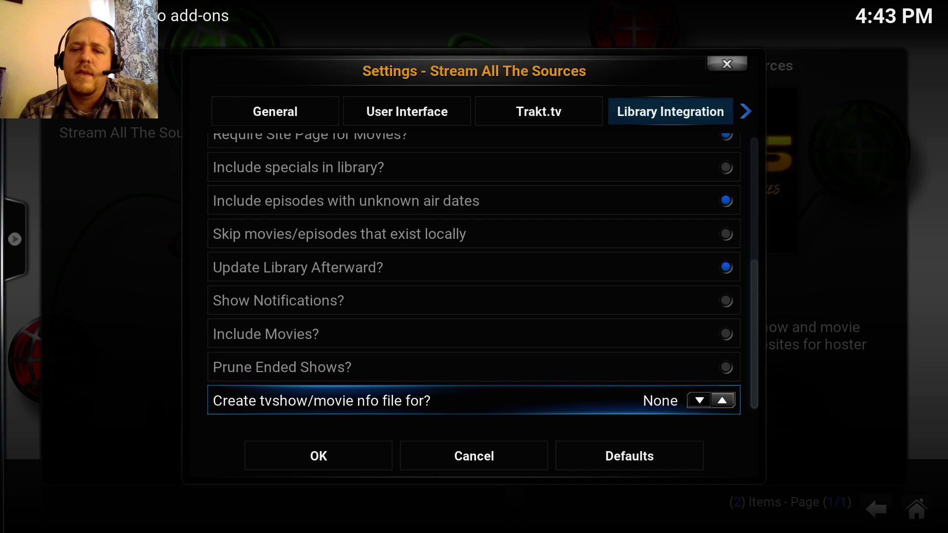
key(Right)
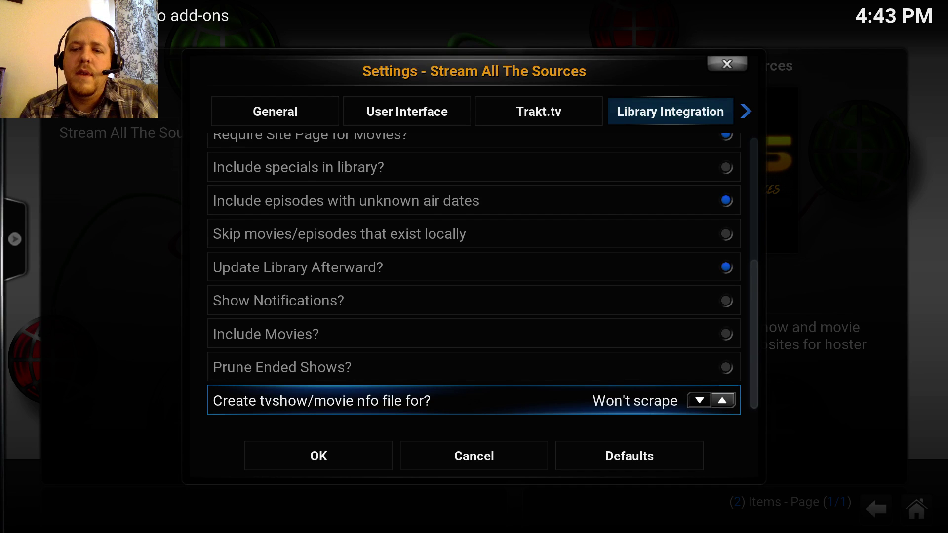
key(Left)
key(Left)
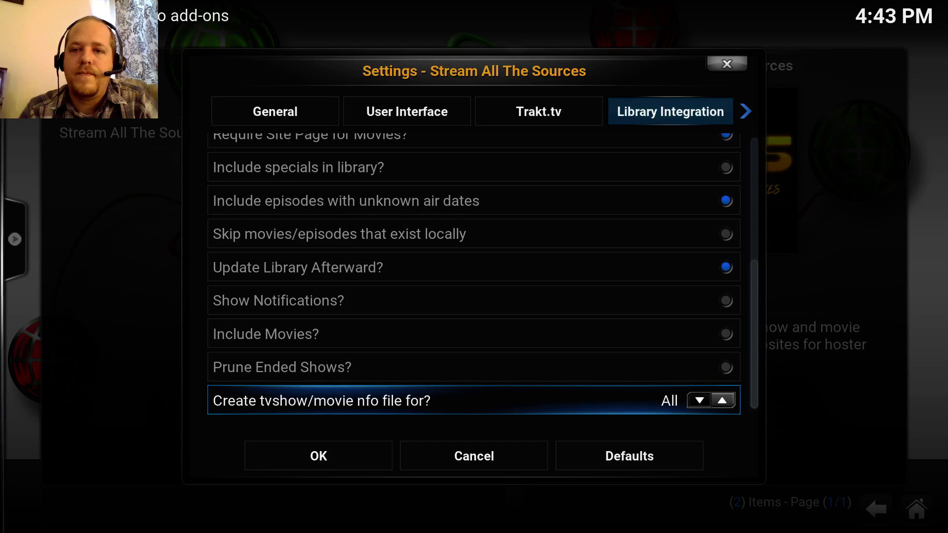
- Return to the top of the library options and switch to the Source Management tab
key(Up)
key(Up)
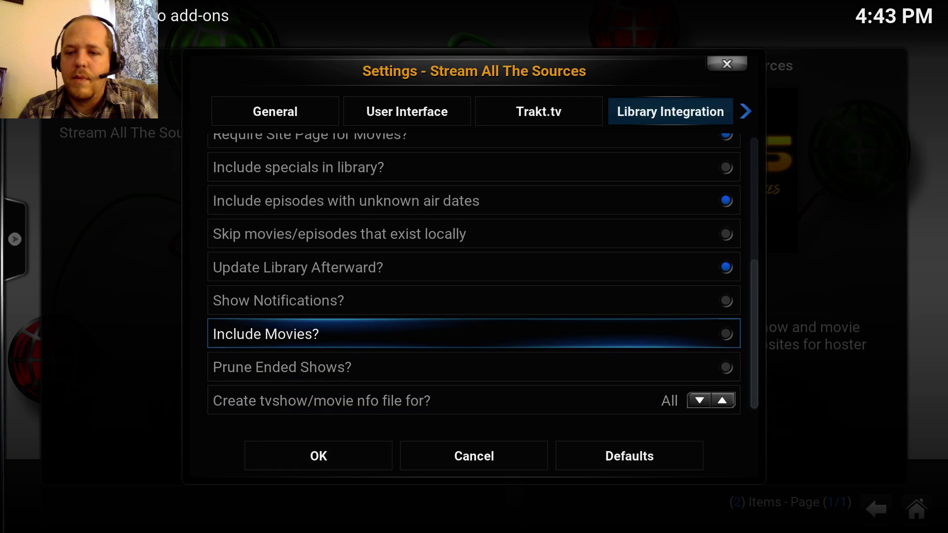
key(Up)
key(Up)
key(Up)
key(Up)
key(Up)
key(Up)
key(Up)
key(Up)
key(Up)
key(Up)
key(Up)
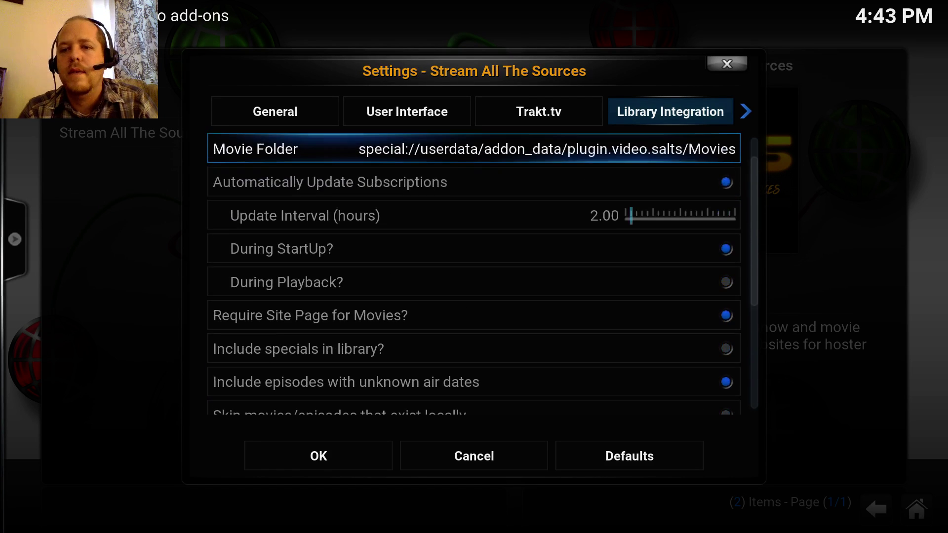
key(Up)
key(Up)
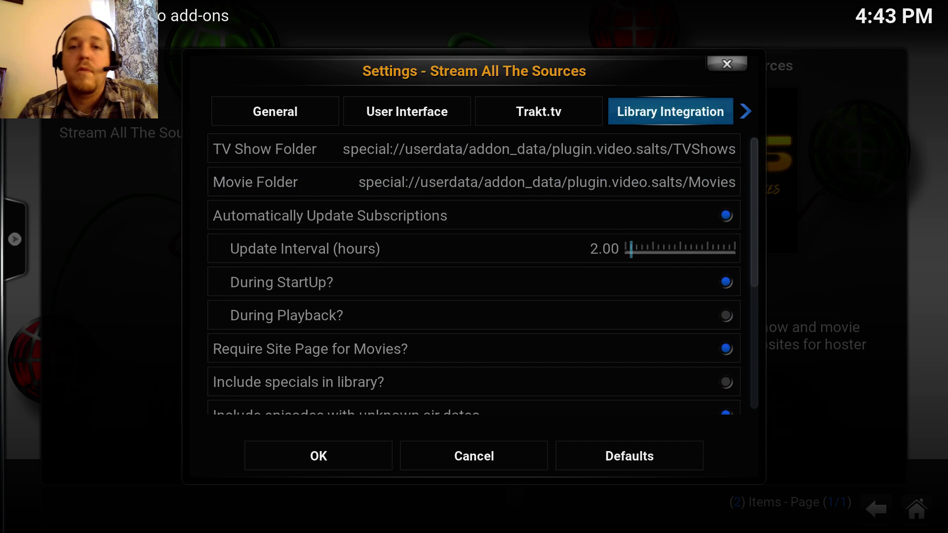
key(Right)
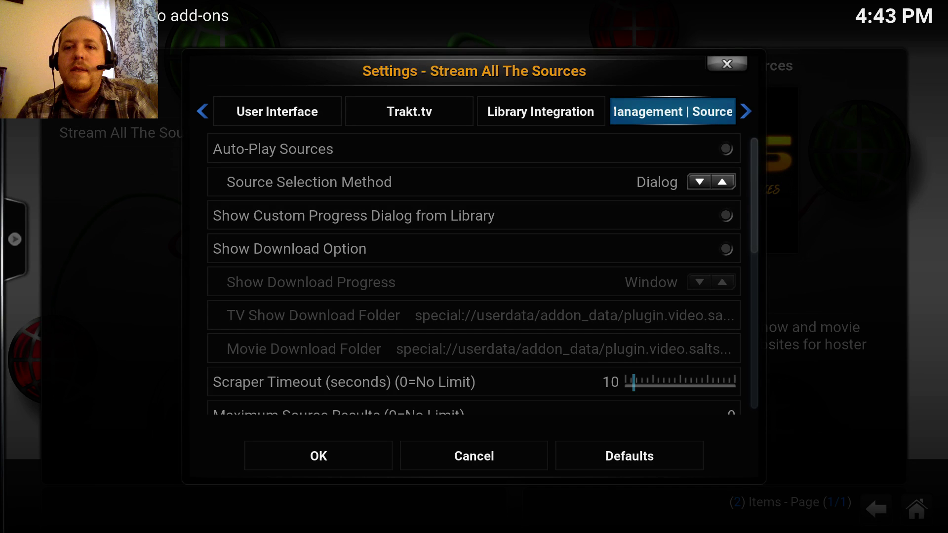
- Change Source Selection Method from Dialog to Directory on the Source Management tab
key(Down)
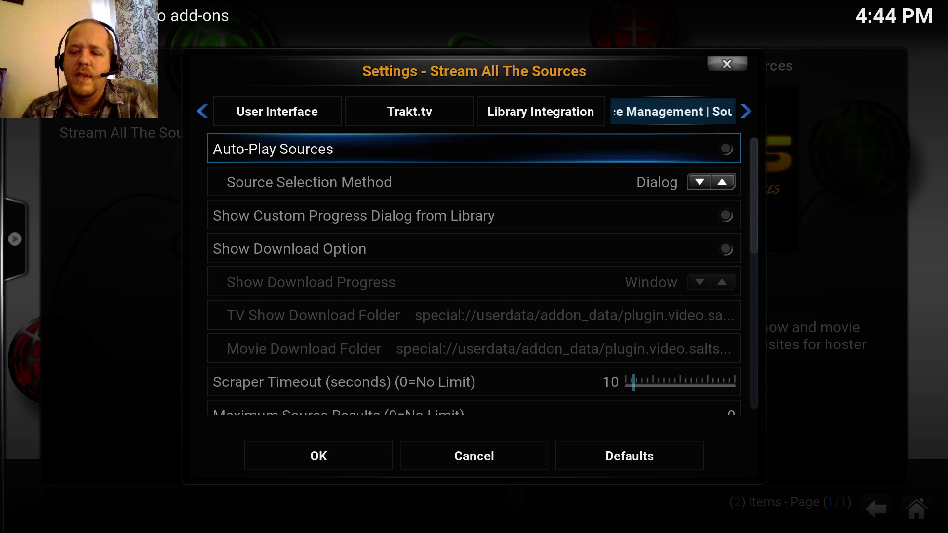
click(444, 182)
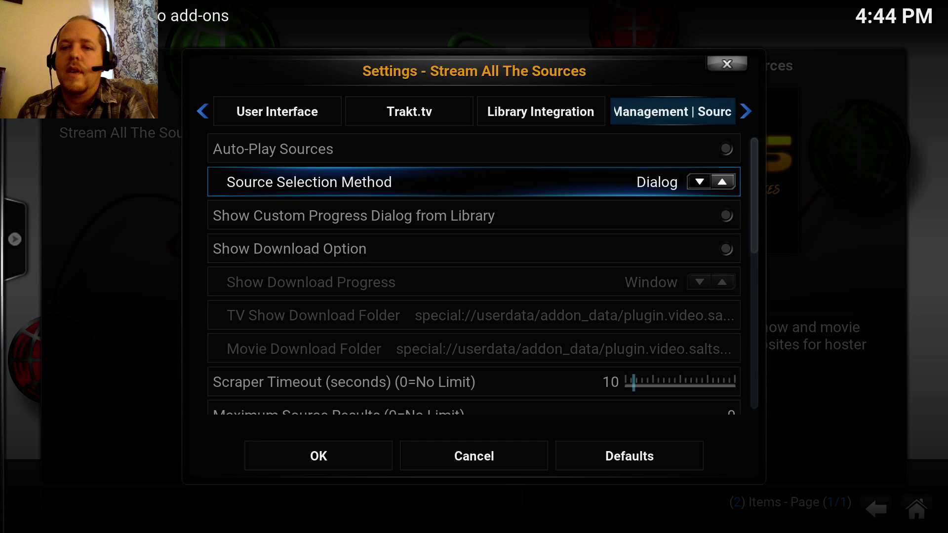
key(Right)
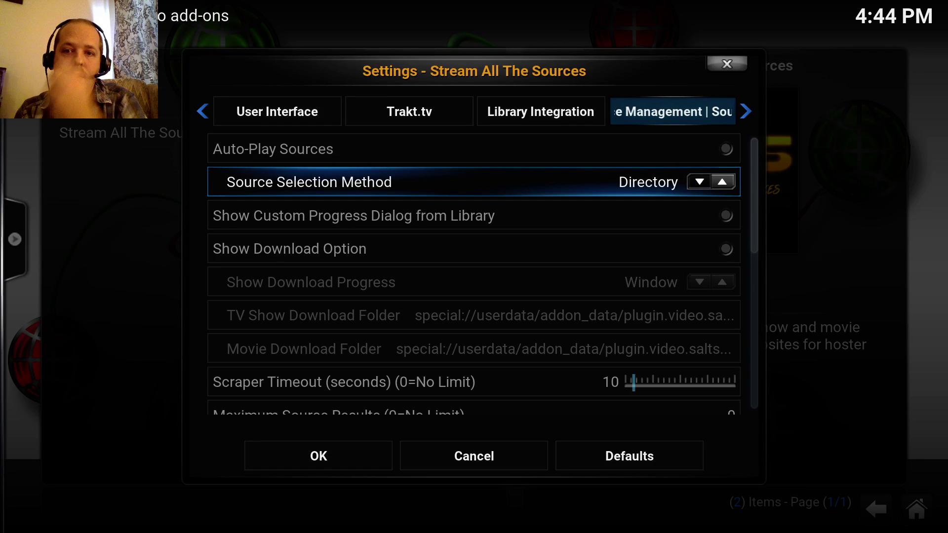
key(Left)
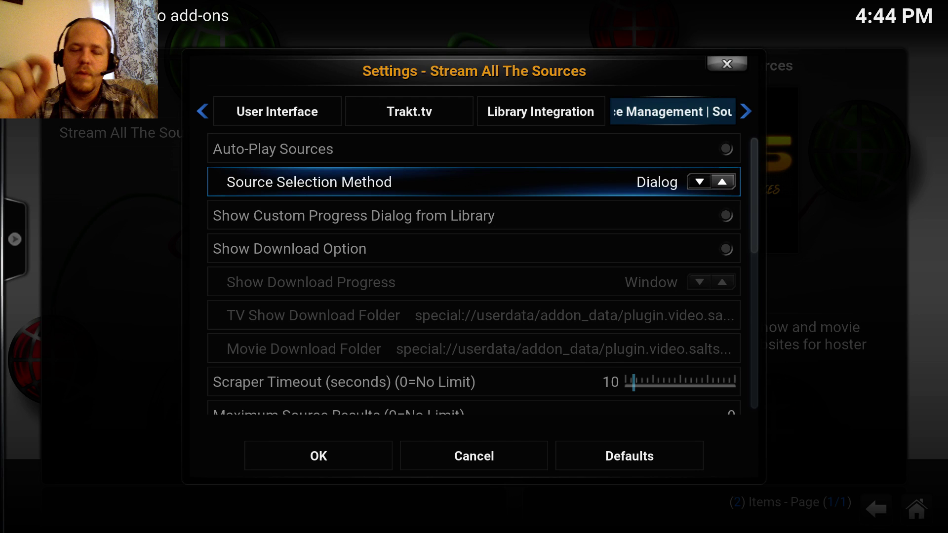
key(Right)
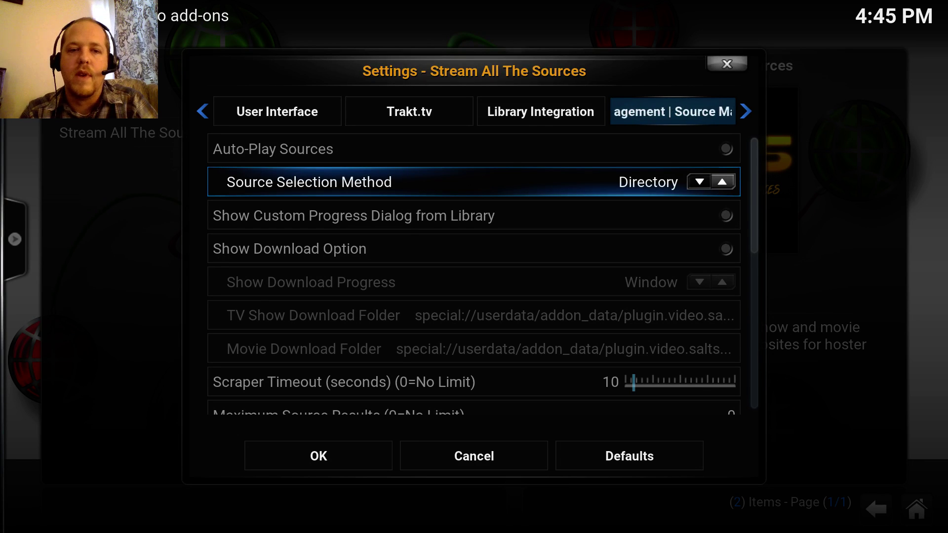
key(Down)
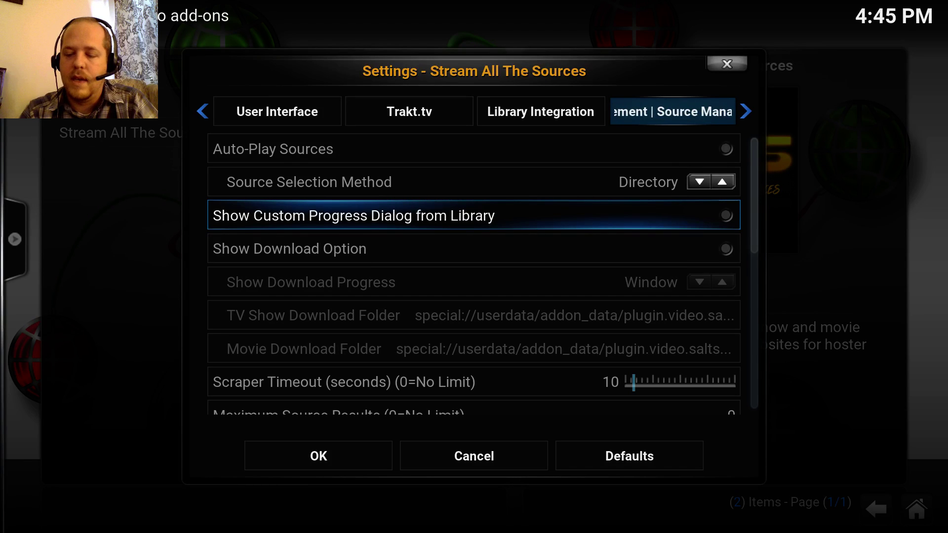
key(Down)
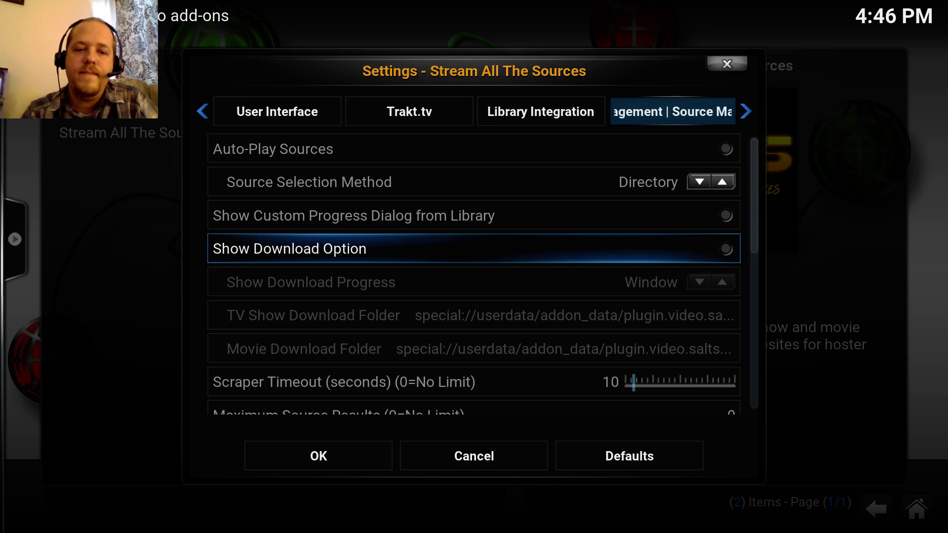
key(Down)
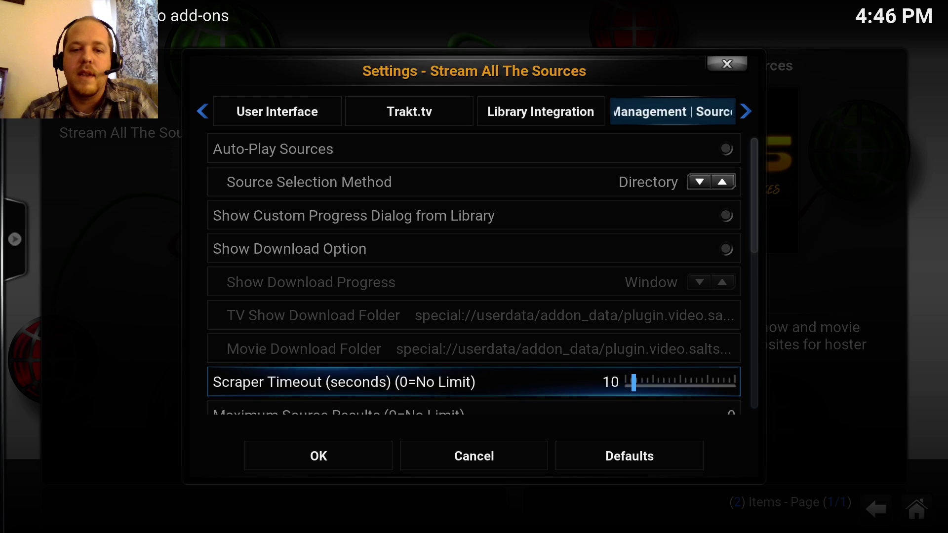
key(Down)
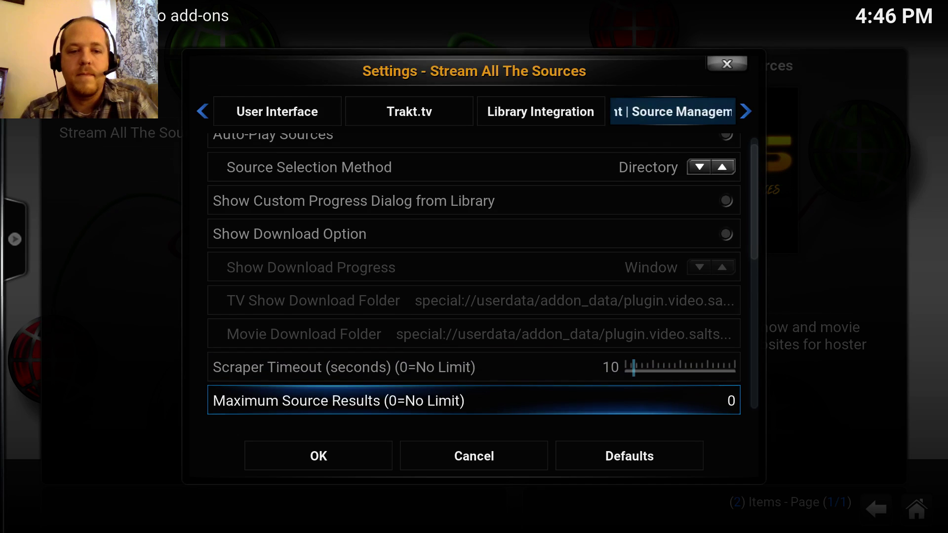
key(Down)
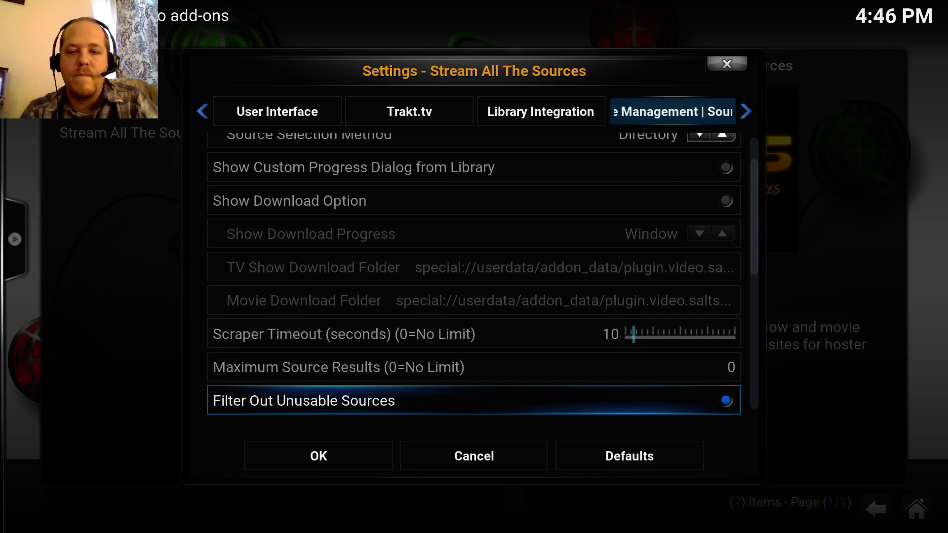
key(Up)
key(Up)
key(Down)
key(Down)
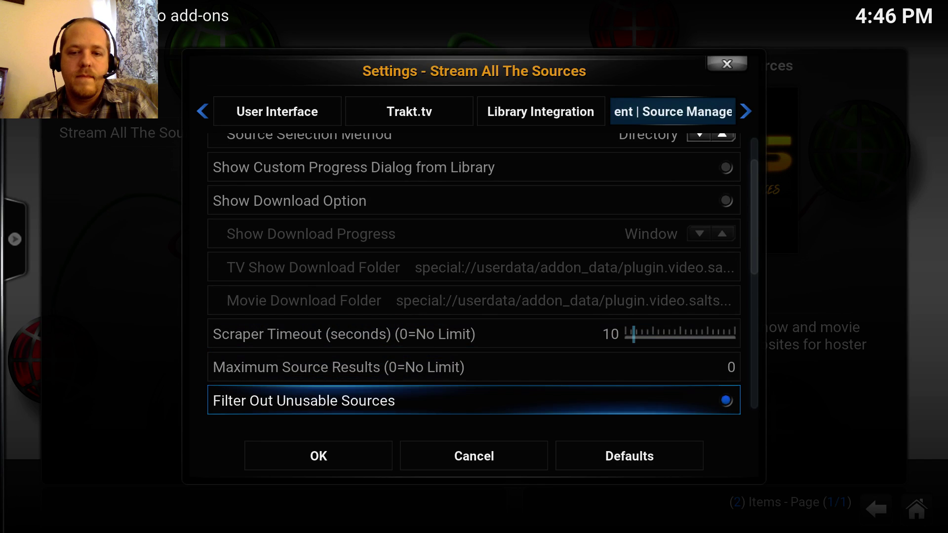
key(Down)
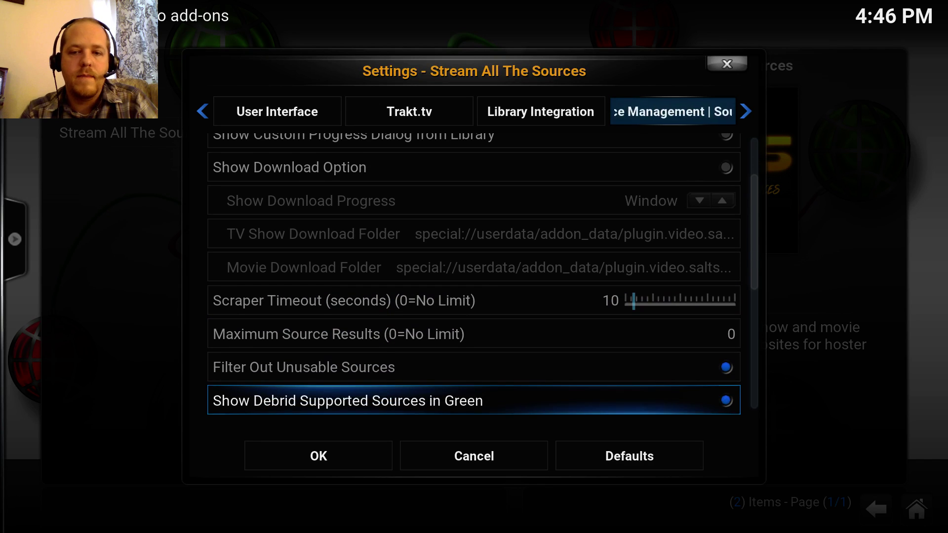
key(Down)
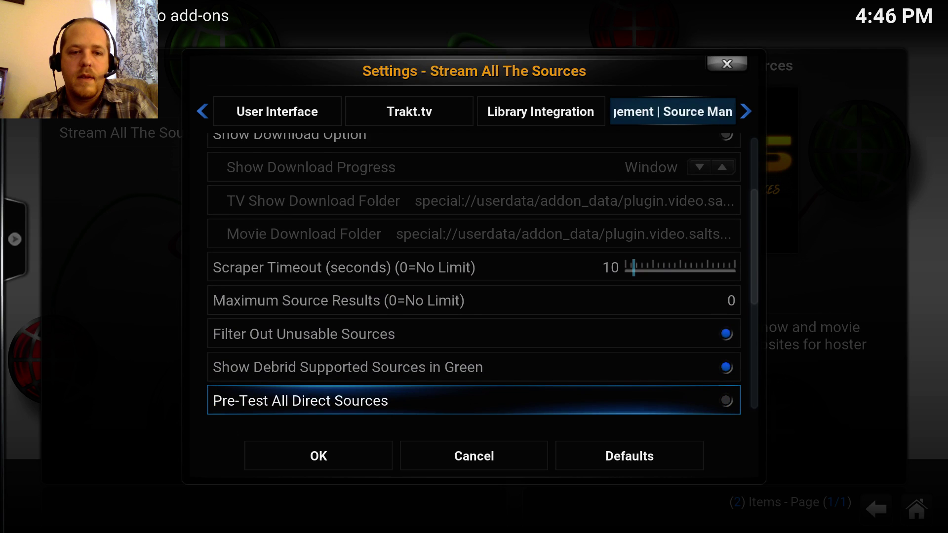
key(Up)
key(Up)
key(Up)
key(Up)
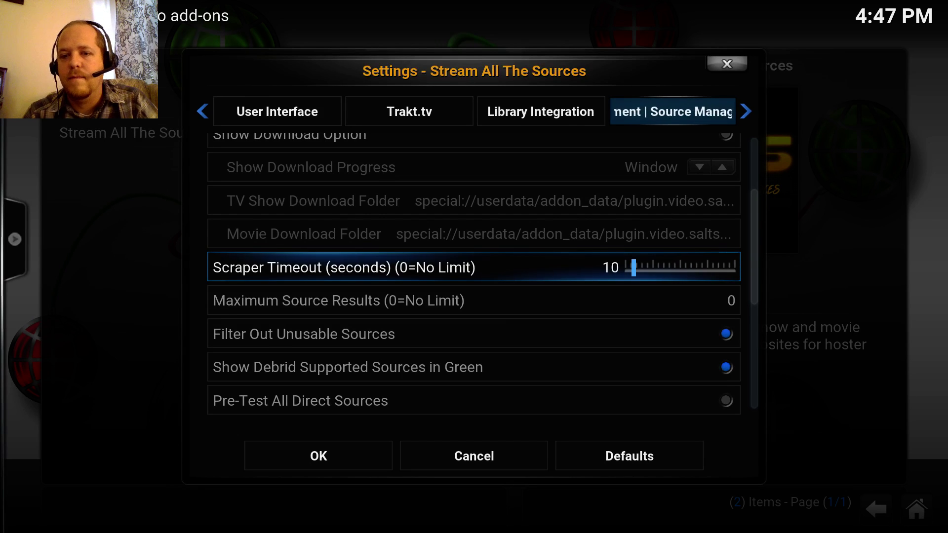
key(Right)
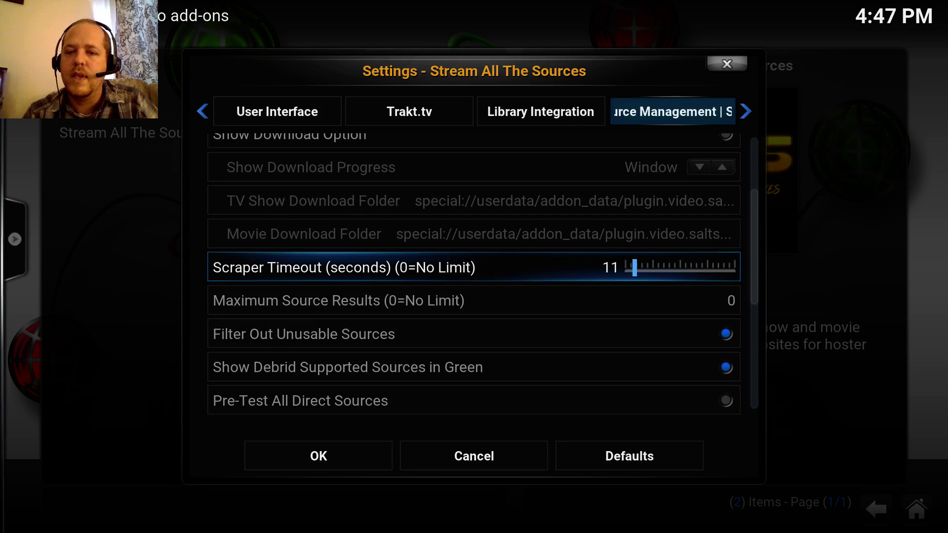
key(Right)
key(Right)
key(Right)
key(Right)
key(Right)
key(Right)
key(Right)
key(Right)
key(Right)
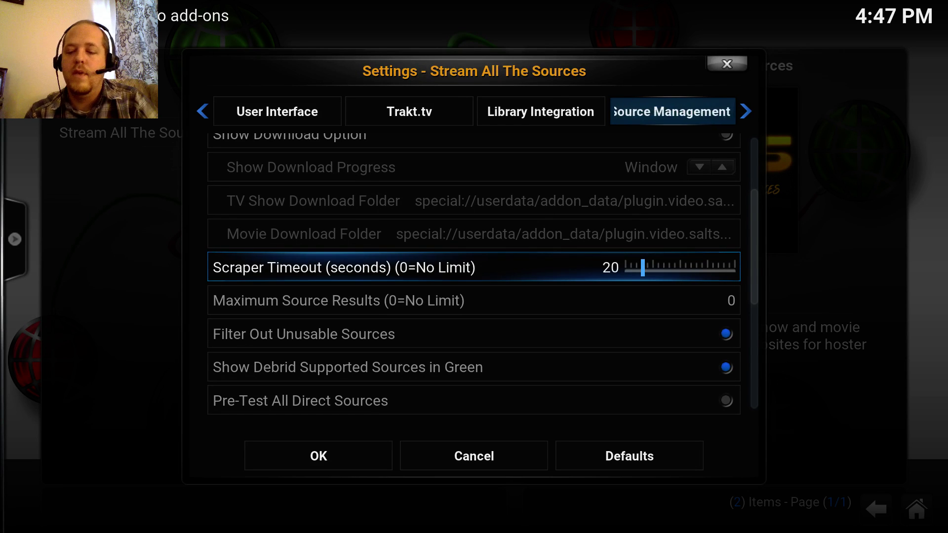
key(Down)
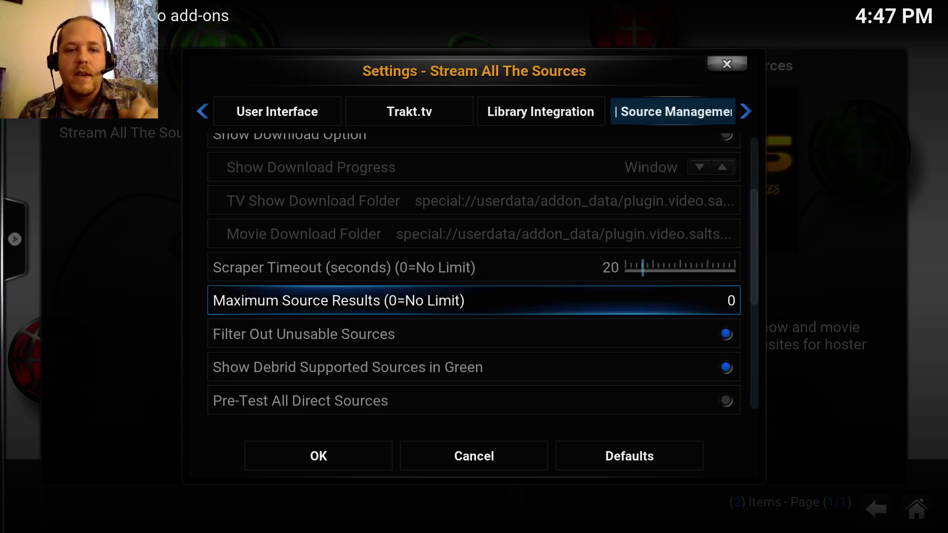
key(Down)
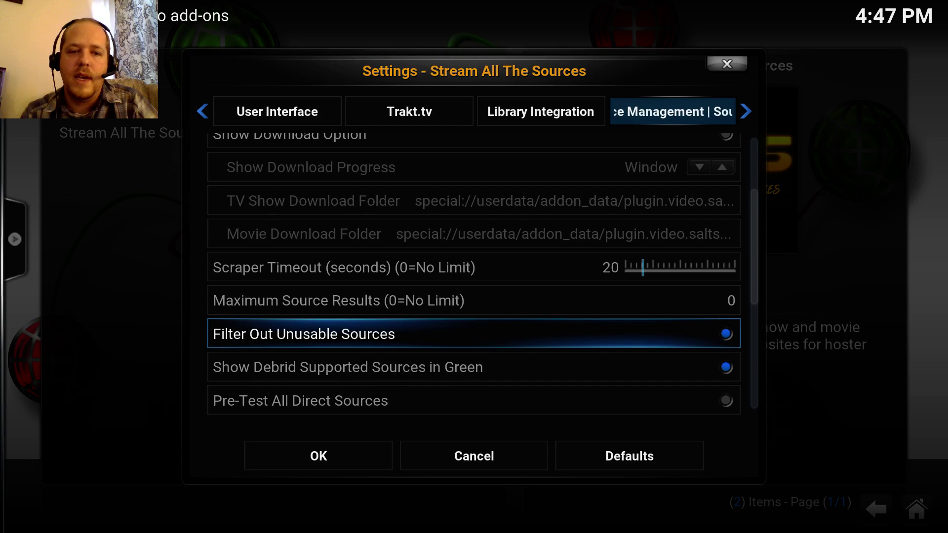
key(Down)
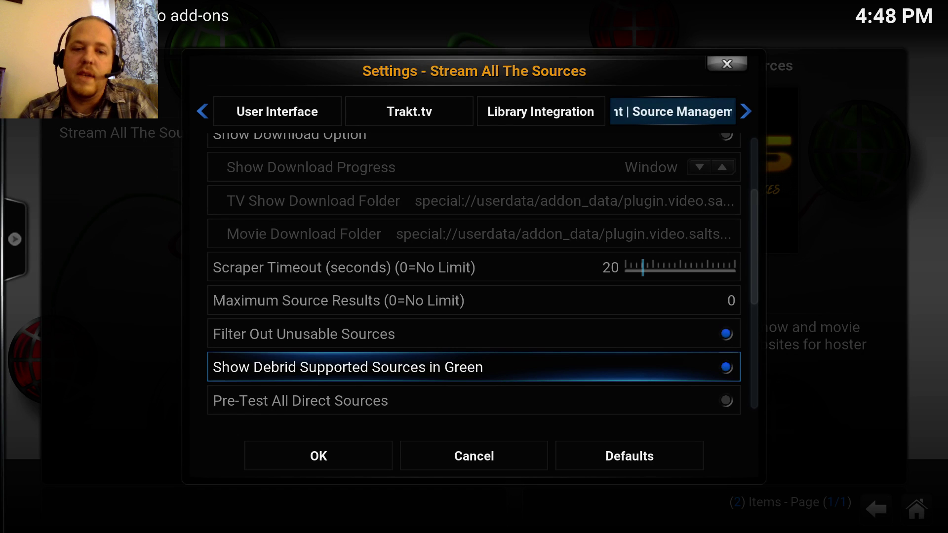
key(Down)
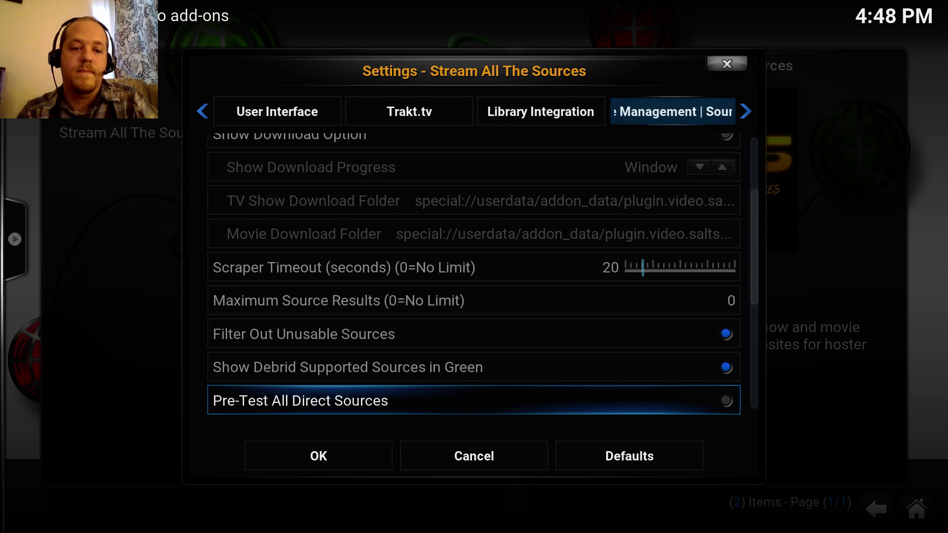
key(Down)
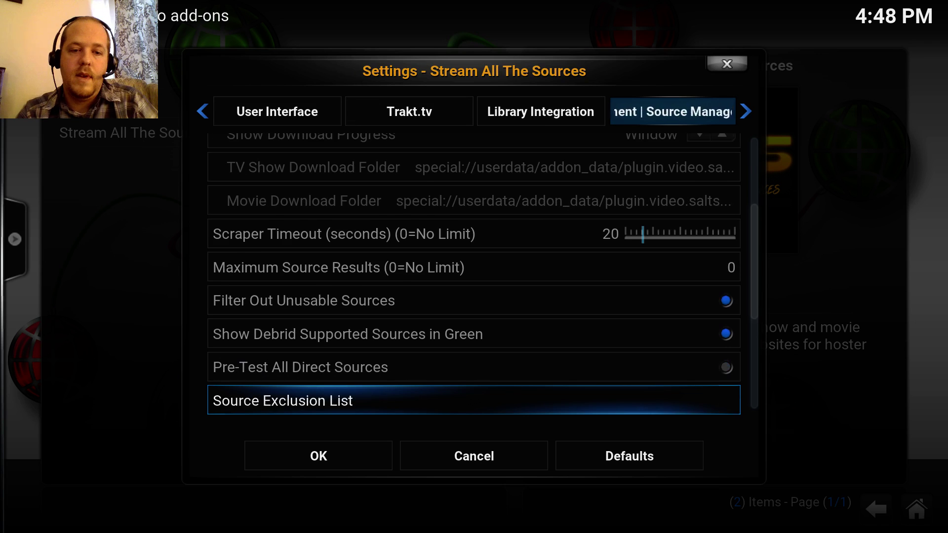
key(Down)
key(Up)
key(Up)
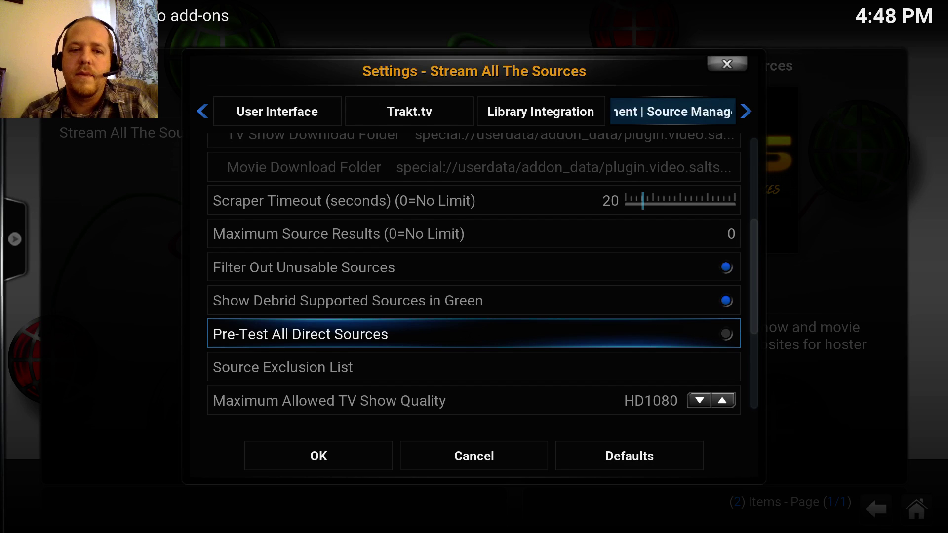
key(Down)
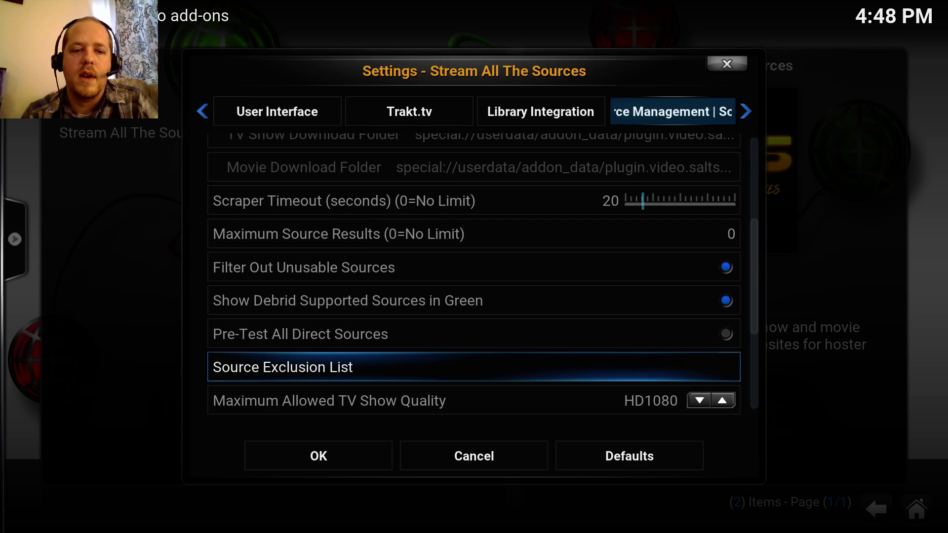
key(Down)
key(Down)
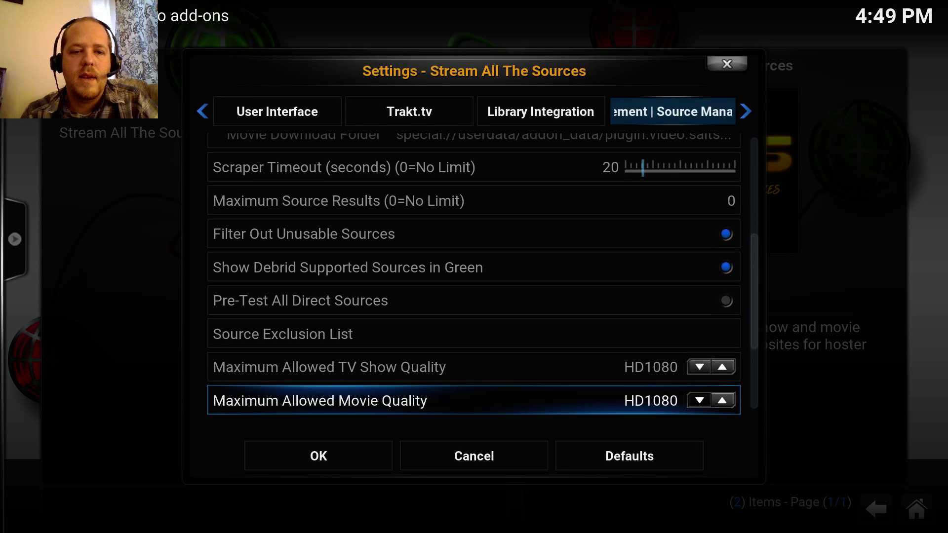
key(Down)
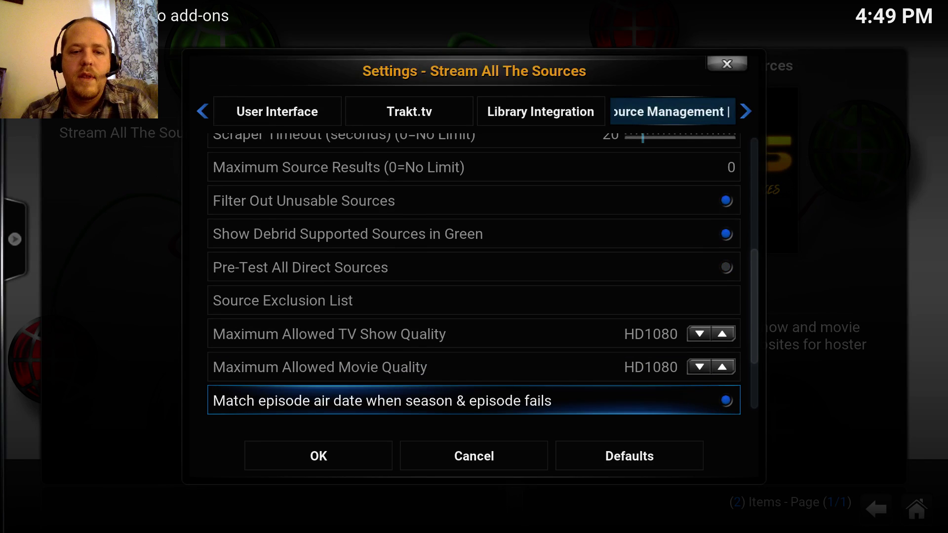
key(Up)
key(Up)
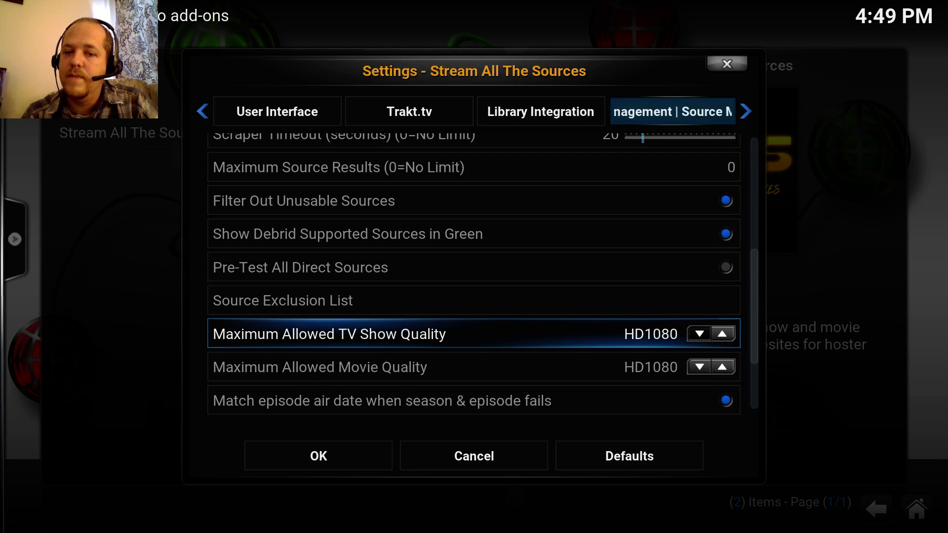
key(Down)
key(Up)
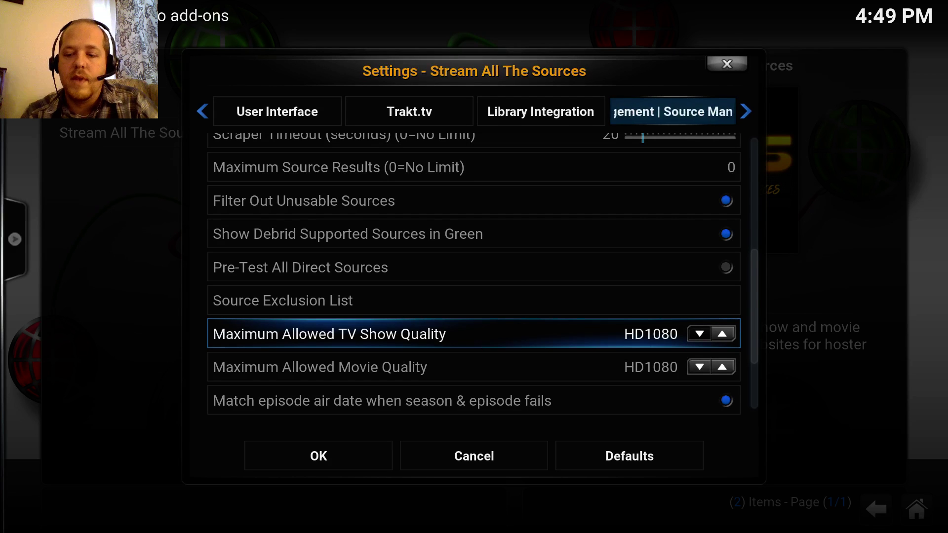
key(Return)
key(Return)
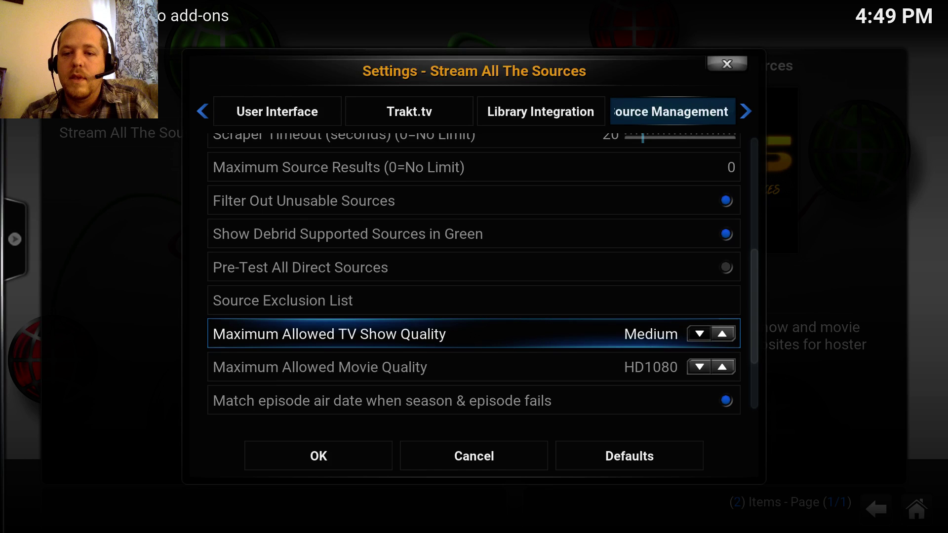
key(Return)
key(Return)
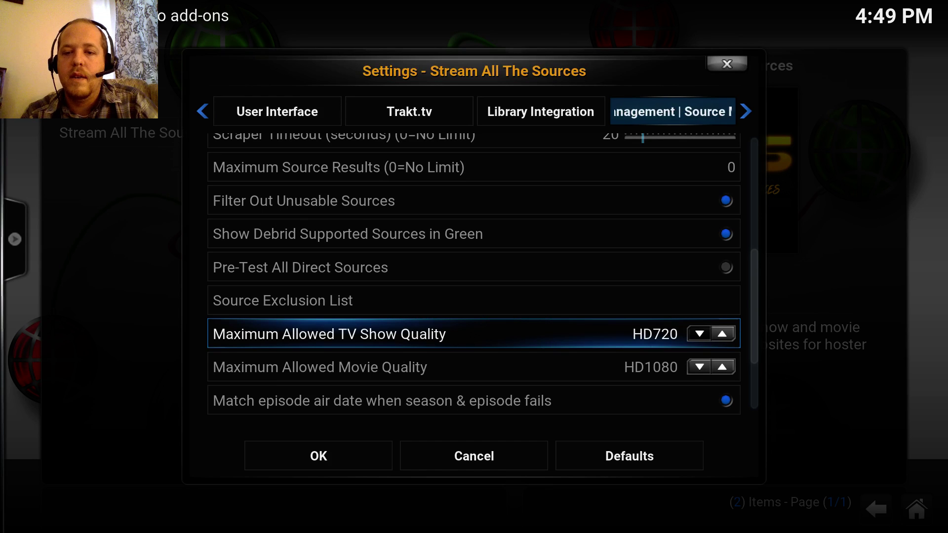
key(Return)
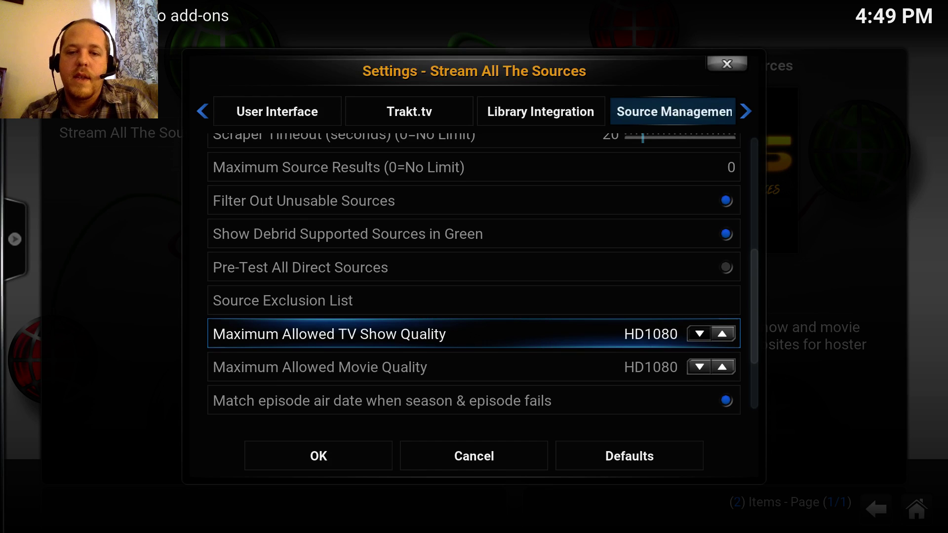
key(Down)
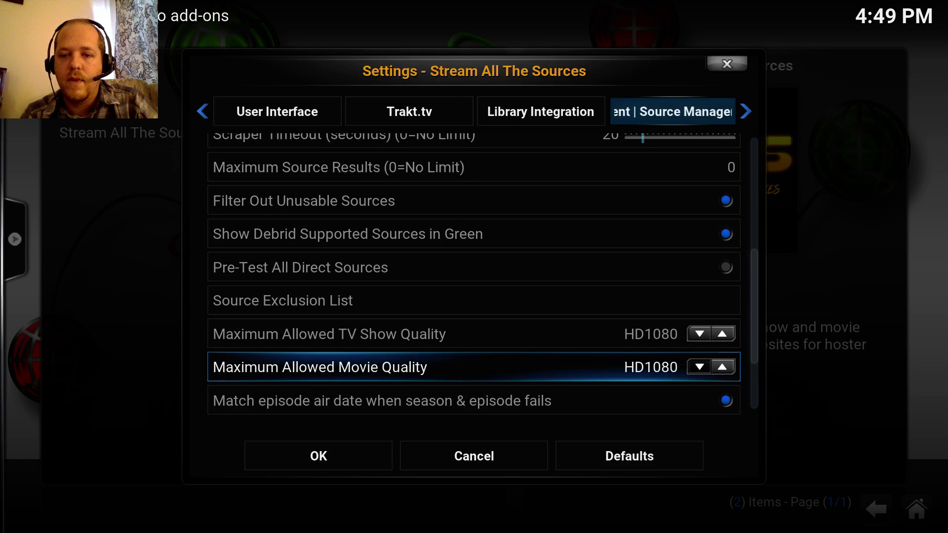
key(Down)
key(Down)
key(Down)
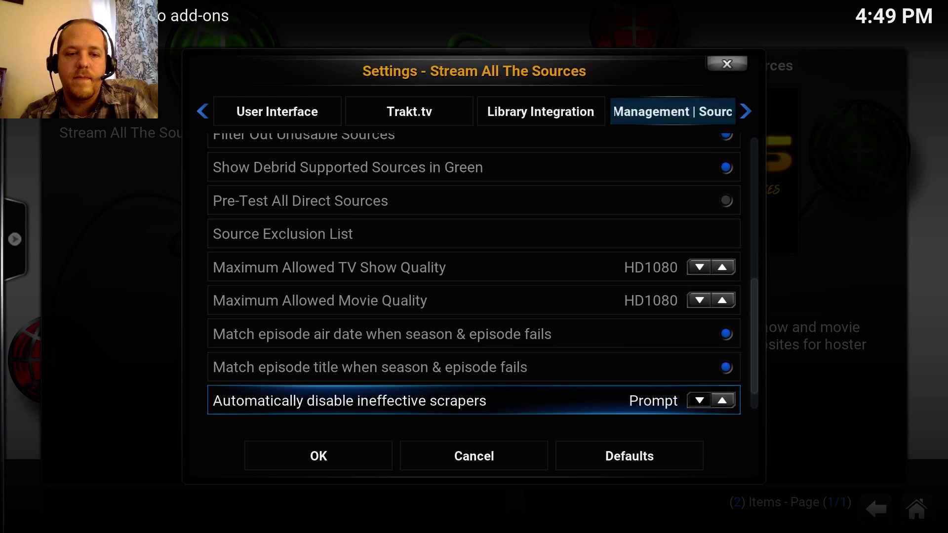
key(Down)
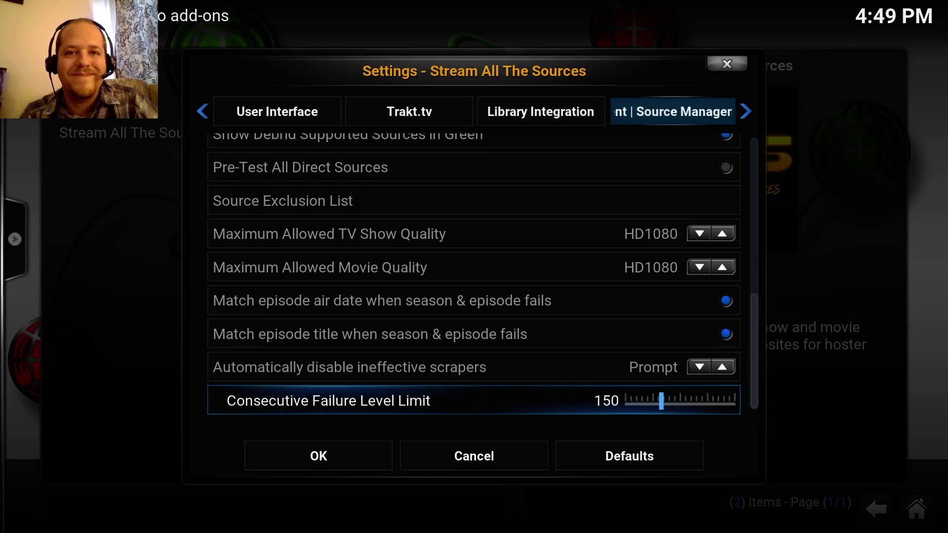
key(Down)
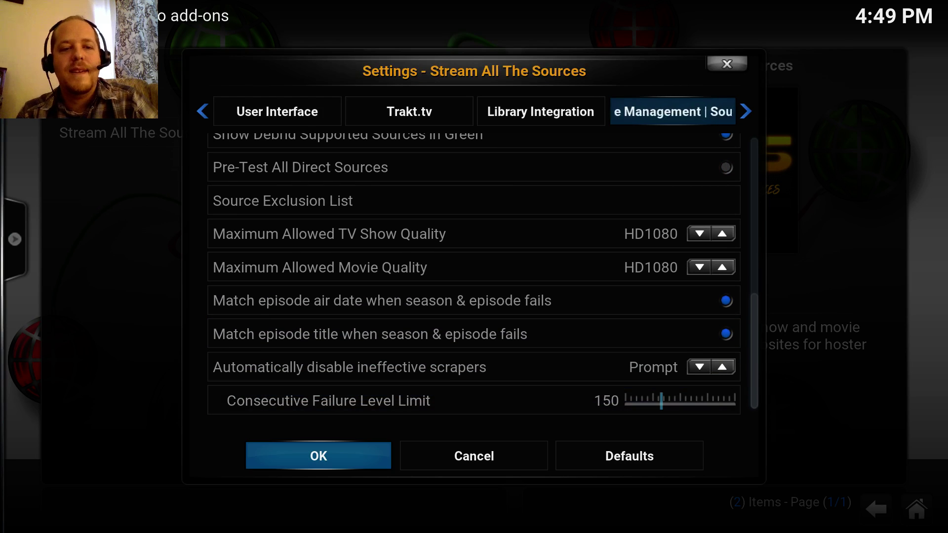
key(Up)
key(Up)
key(Up)
key(Up)
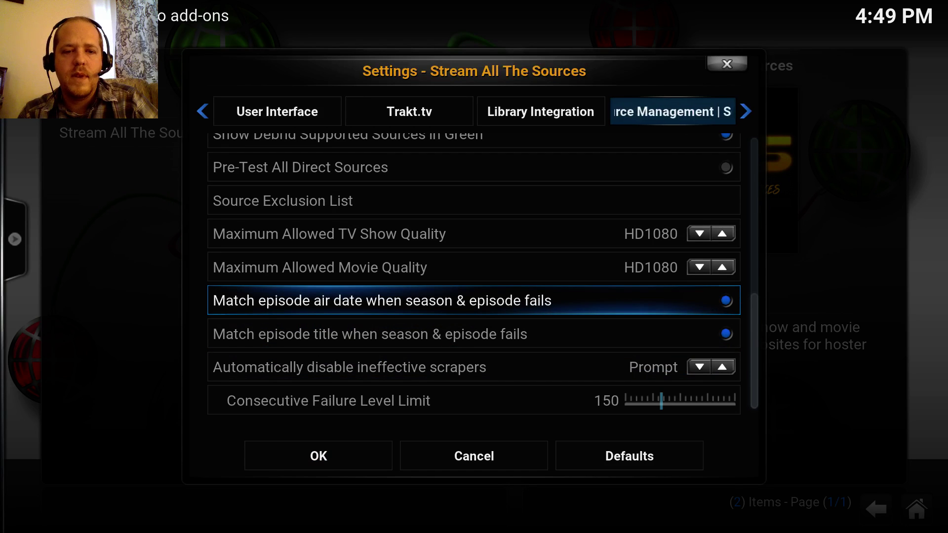
key(Down)
key(Down)
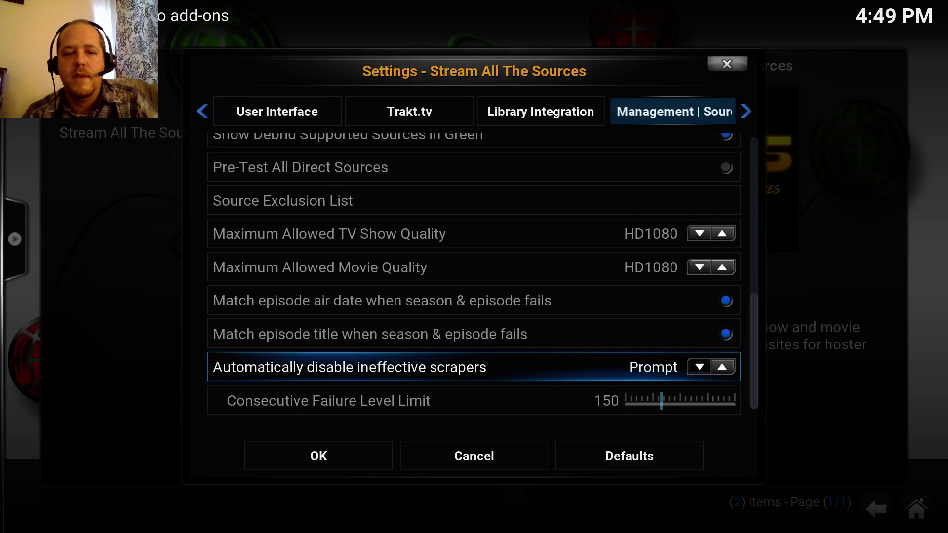
key(Down)
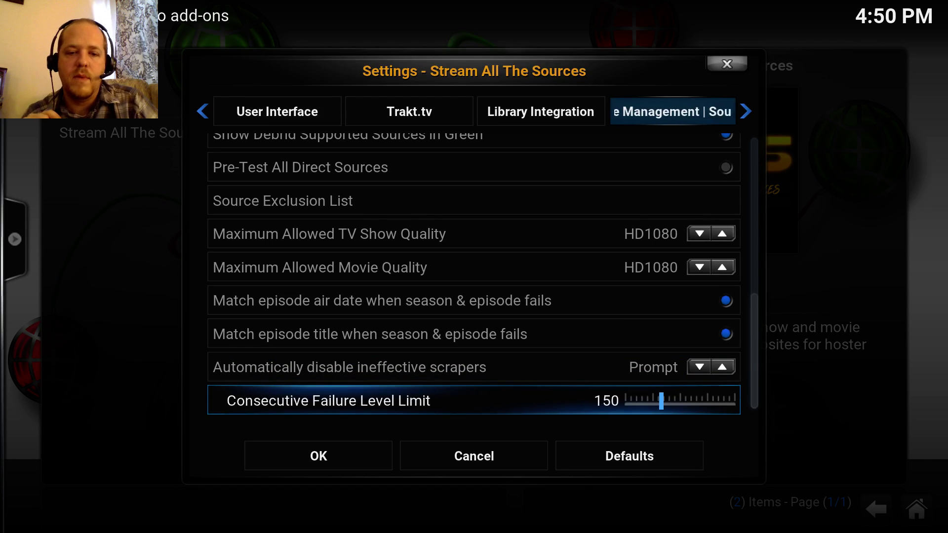
key(Up)
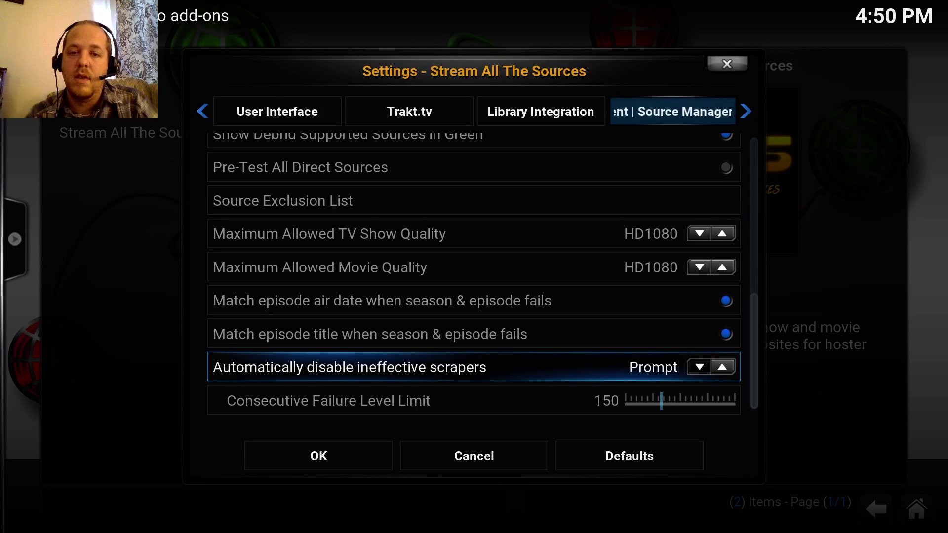
key(Down)
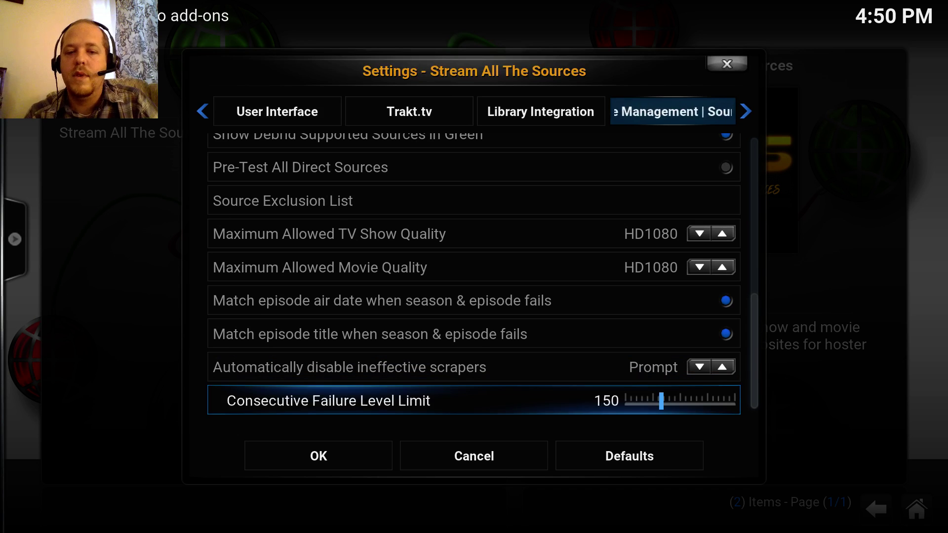
key(Down)
key(Up)
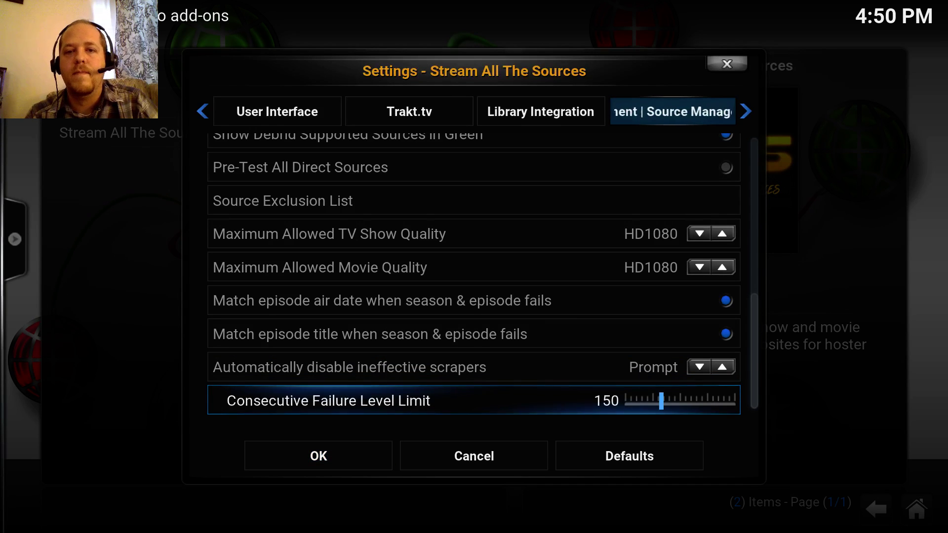
key(Up)
key(Up)
key(Up)
key(Up)
key(Up)
key(Up)
key(Up)
key(Up)
key(Up)
key(Up)
key(Up)
key(Up)
key(Up)
key(Up)
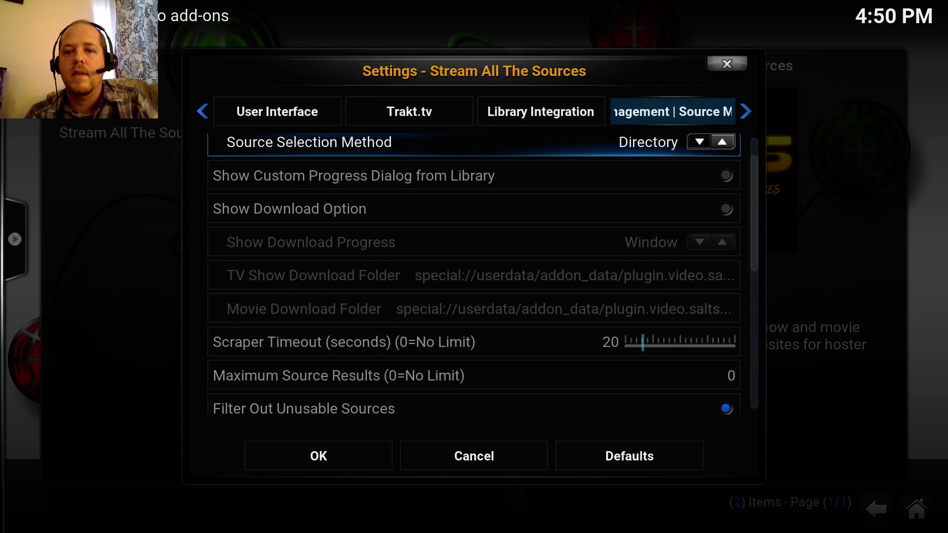
- Look through the Source Sorting, Scrapers 1 and Scrapers 2 settings pages, including the Flixanity options
key(Up)
key(Left)
key(Right)
key(Right)
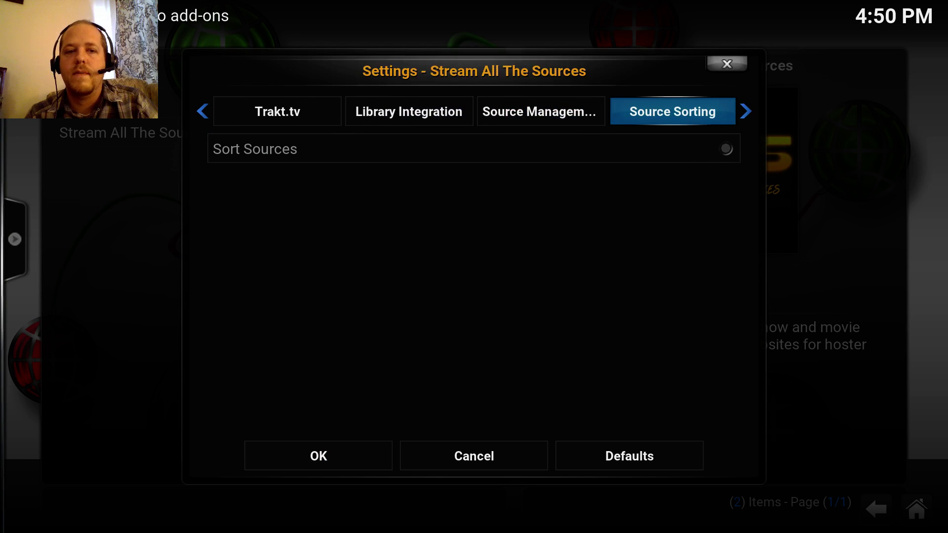
key(Right)
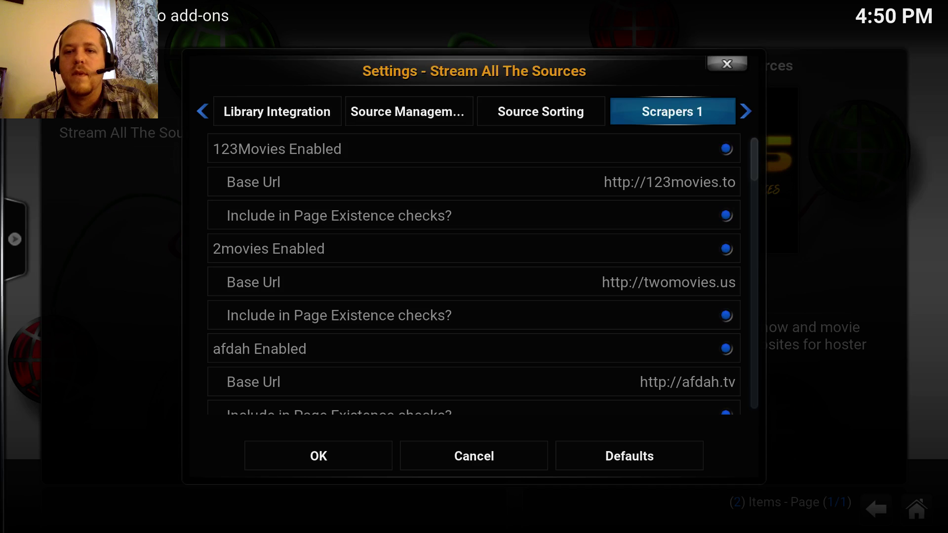
key(Right)
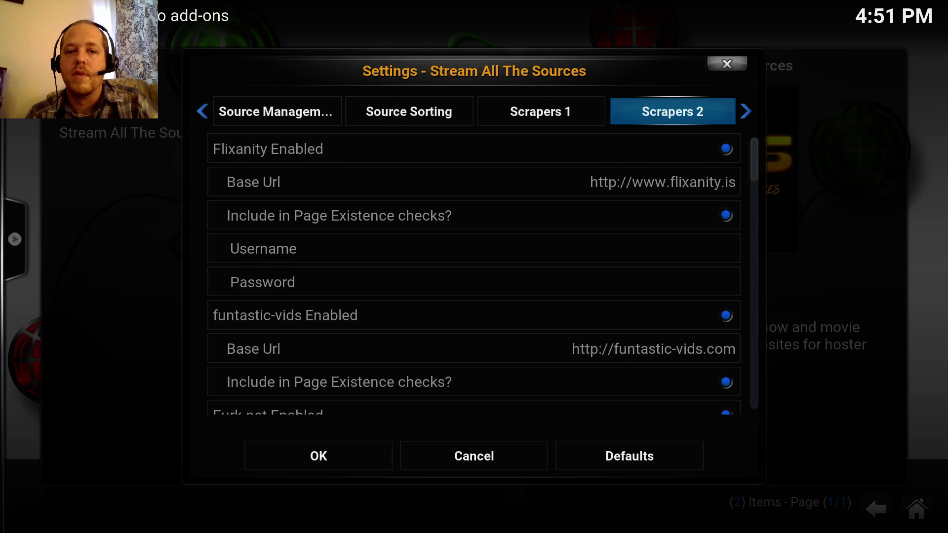
key(Right)
key(Left)
key(Down)
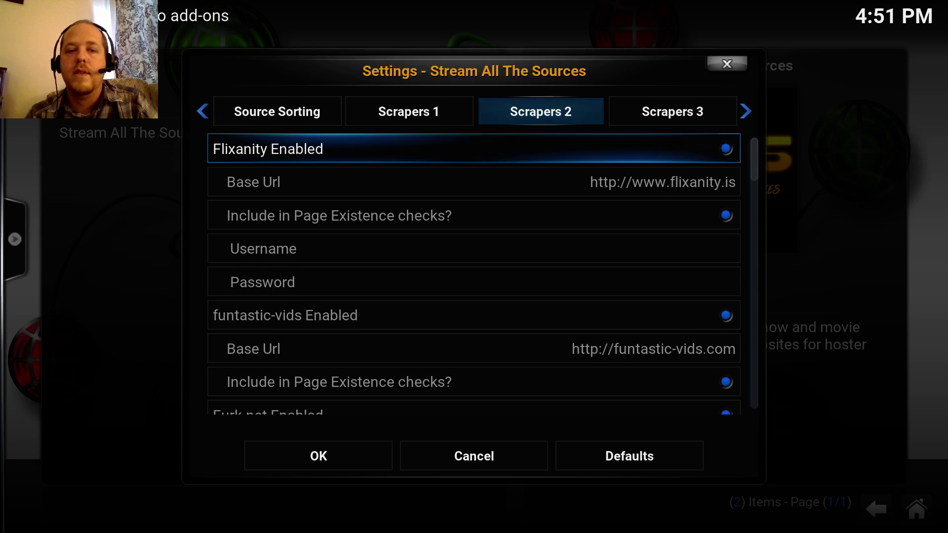
- Step back through the SALTS settings pages to Database and then General
key(Up)
key(Left)
key(Left)
key(Left)
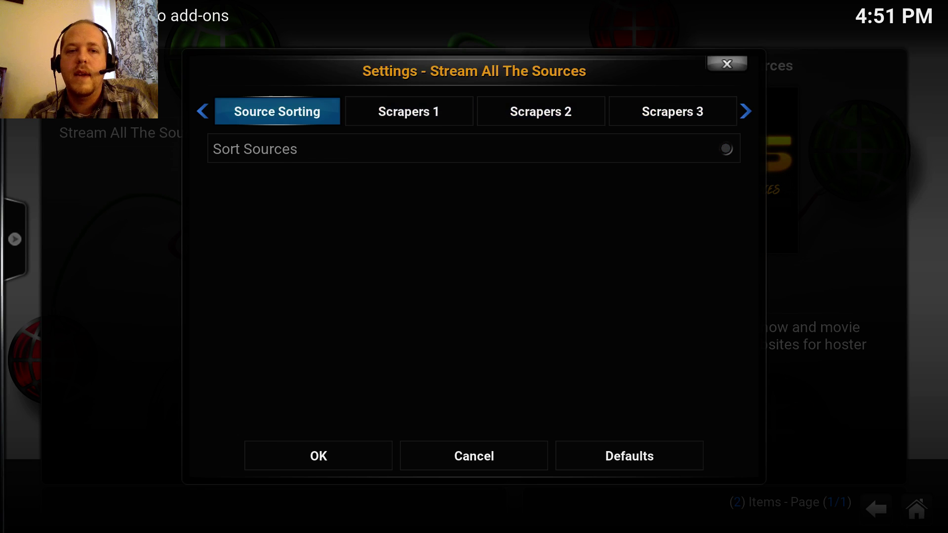
key(Left)
key(Left)
key(Left)
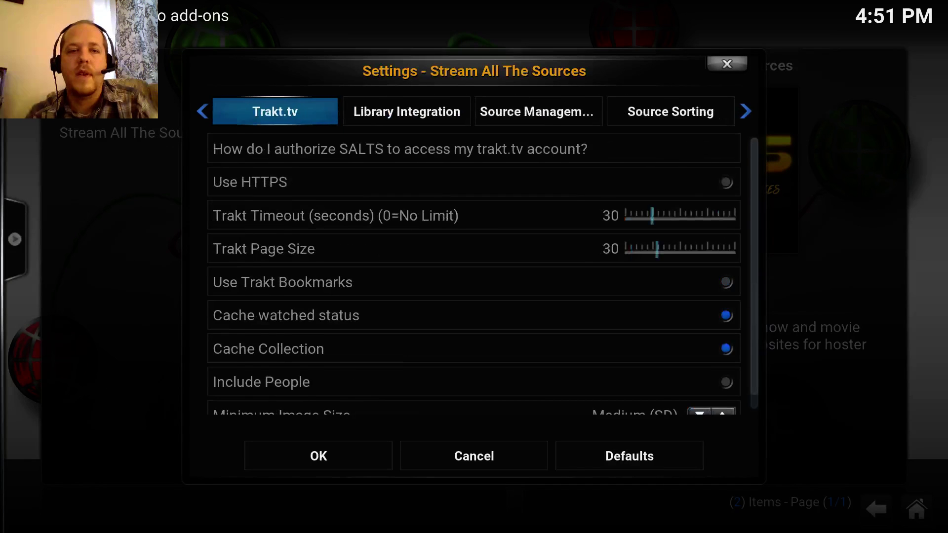
key(Left)
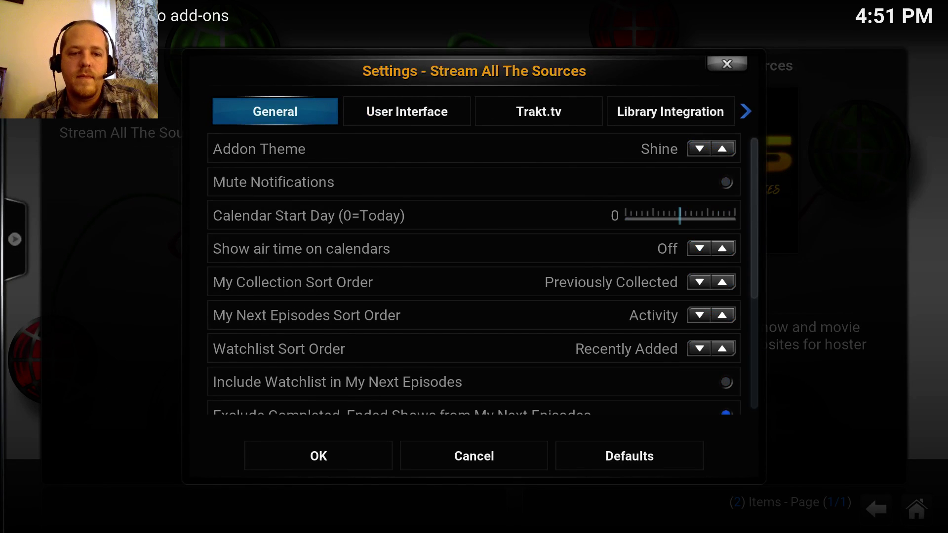
key(Left)
key(Right)
key(Left)
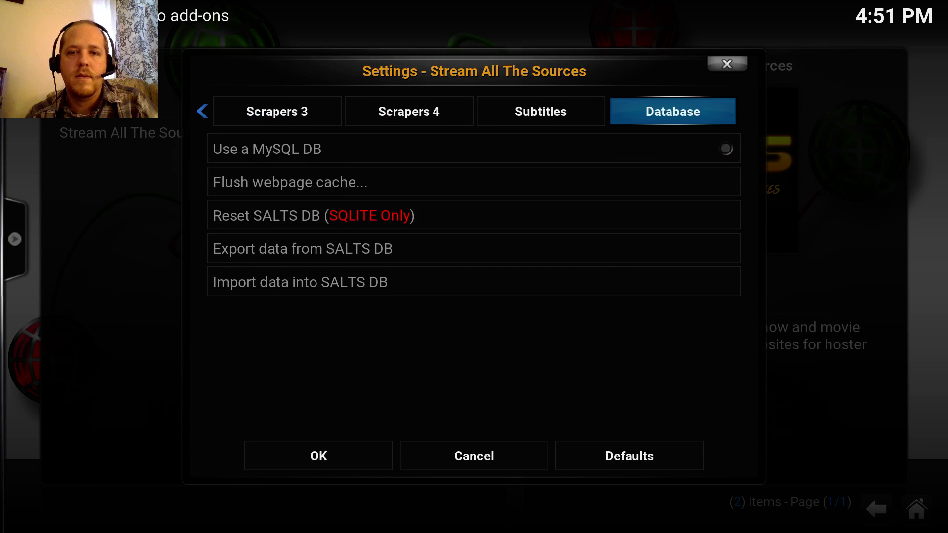
key(Right)
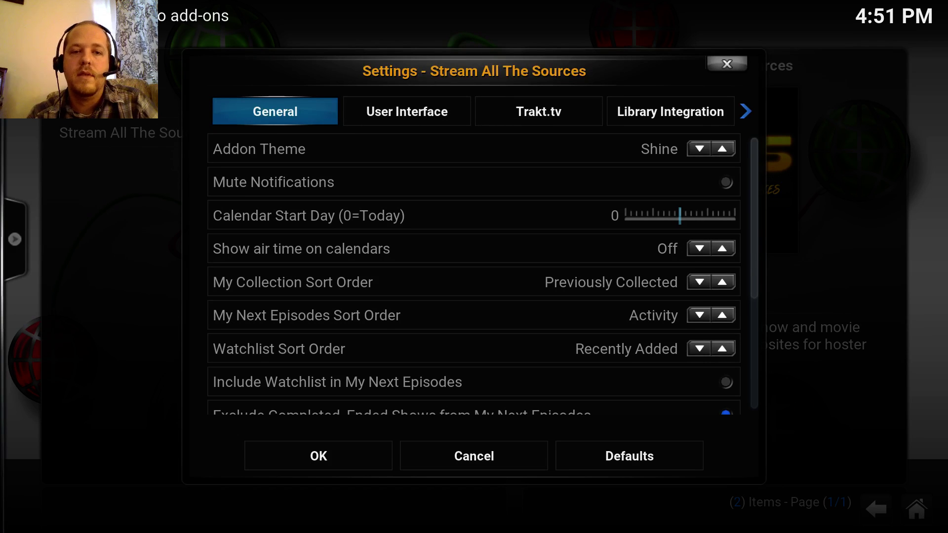
- Scroll down the General settings and keep the SALTS settings with OK
key(Down)
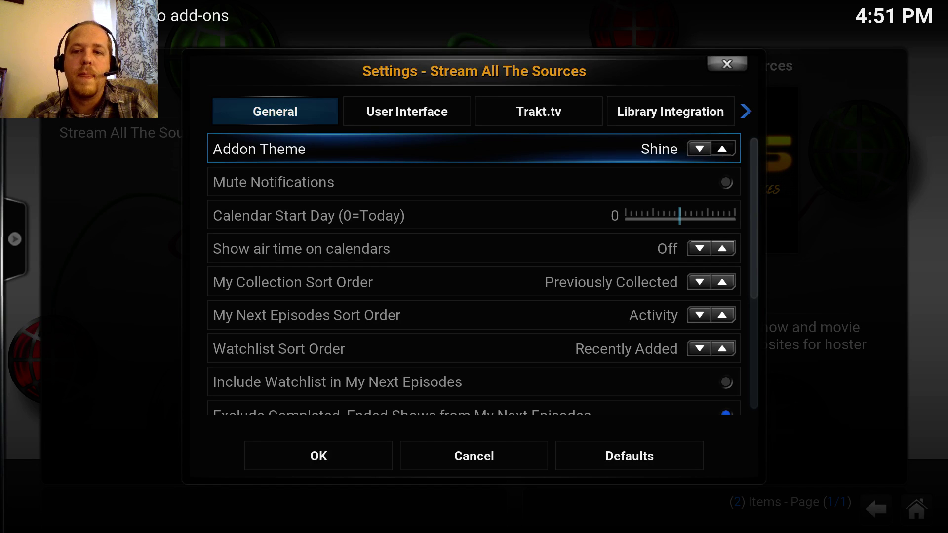
key(Down)
key(Down)
key(Down)
key(Down)
key(Down)
key(Down)
key(Down)
key(Down)
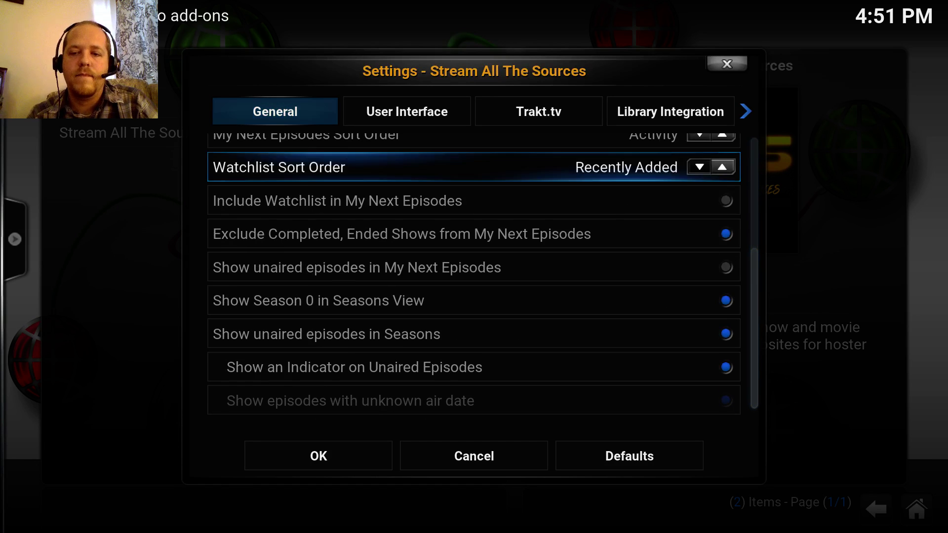
key(Down)
key(Down)
key(Down)
key(Down)
key(Down)
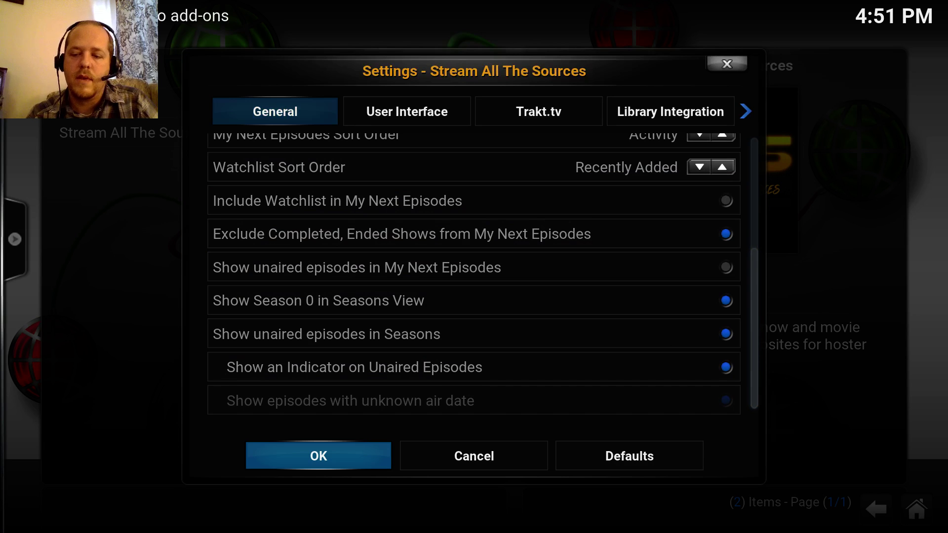
key(Return)
key(Down)
key(Down)
key(Down)
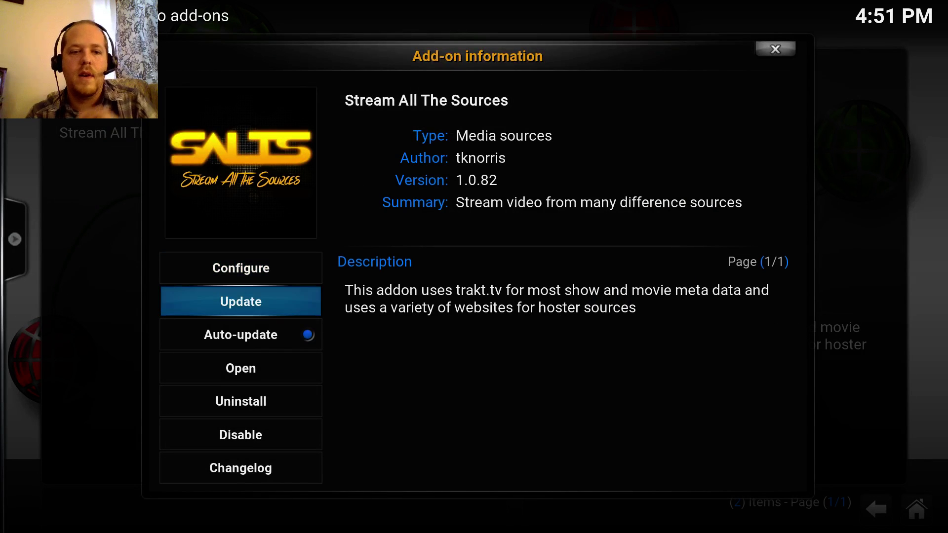
- Launch SALTS and dismiss the Trakt Account Authorization prompt
key(Return)
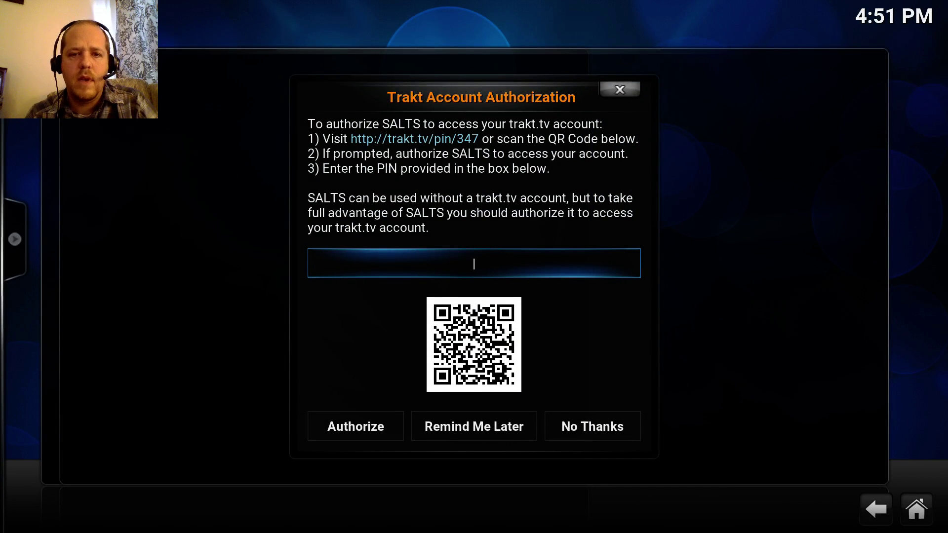
key(Down)
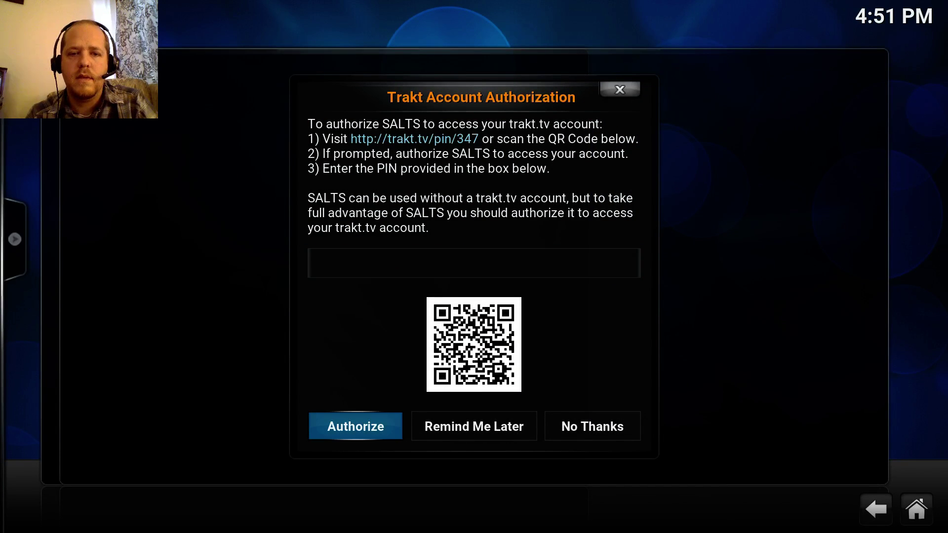
key(Escape)
- Open the Settings entry from the SALTS main list
key(Down)
key(Down)
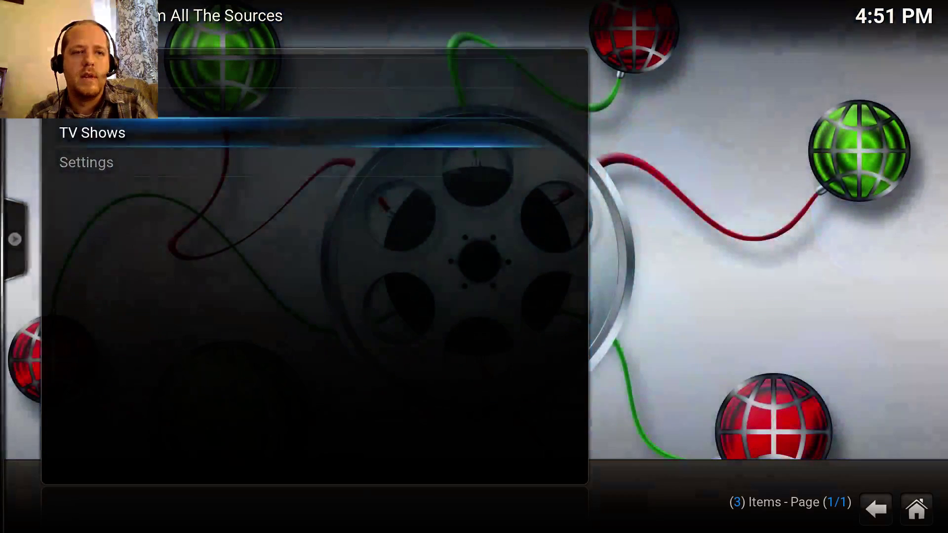
key(Down)
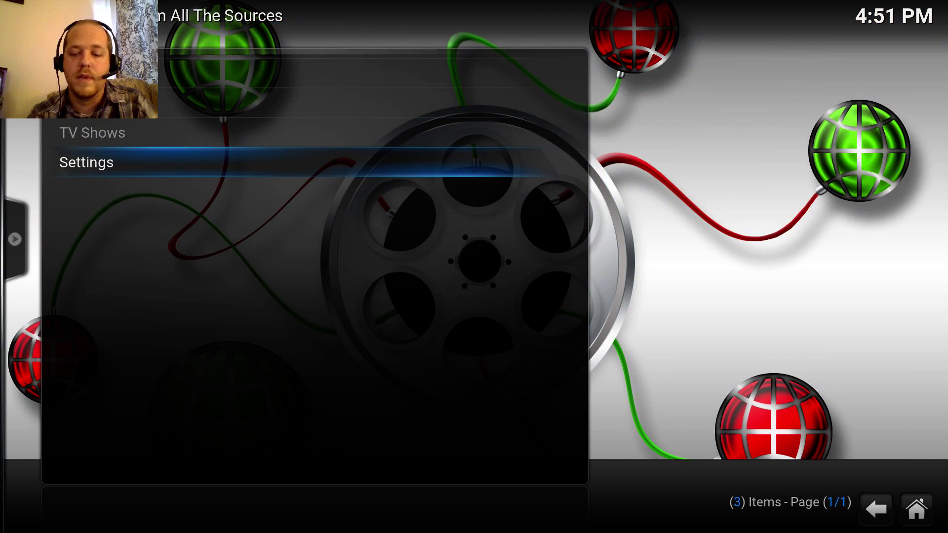
key(Return)
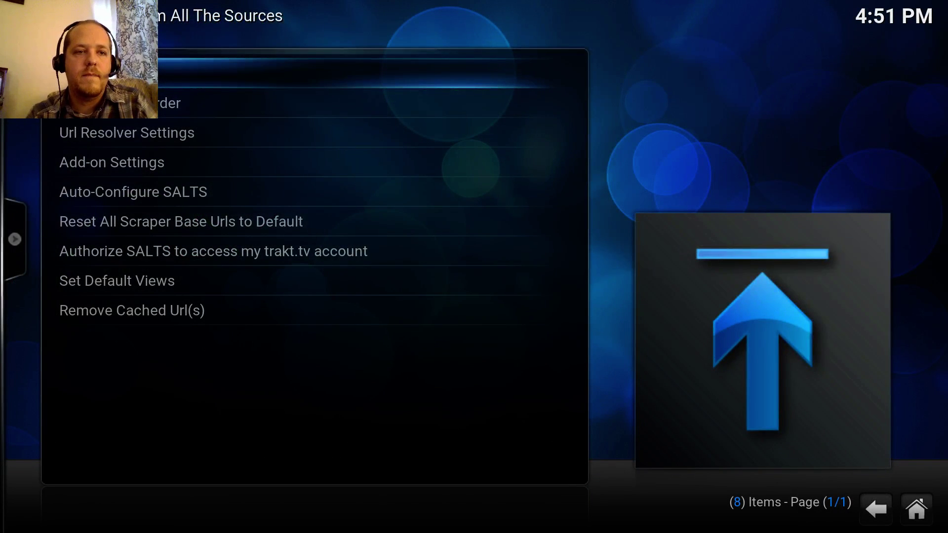
- Run Auto-Configure SALTS and choose Continue to apply the recommended settings
key(Down)
key(Down)
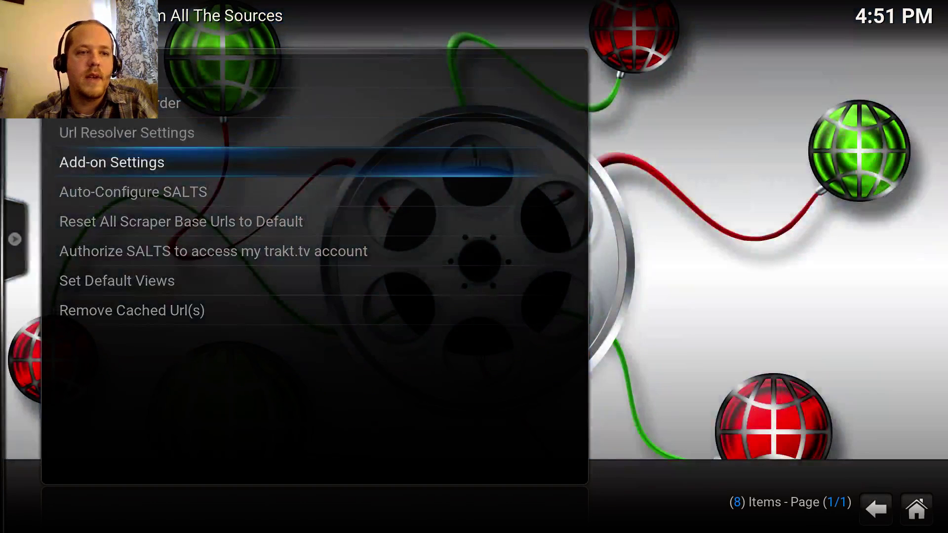
key(Down)
key(Down)
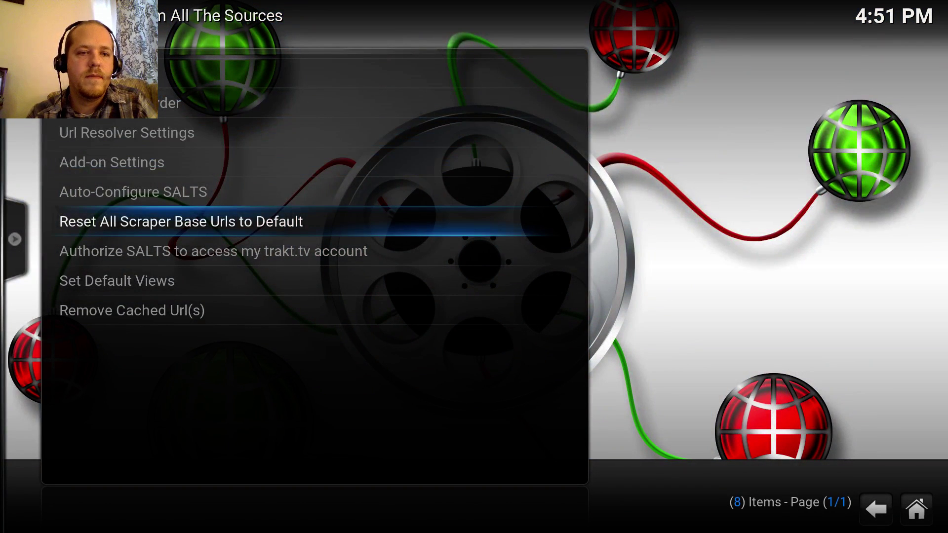
key(Up)
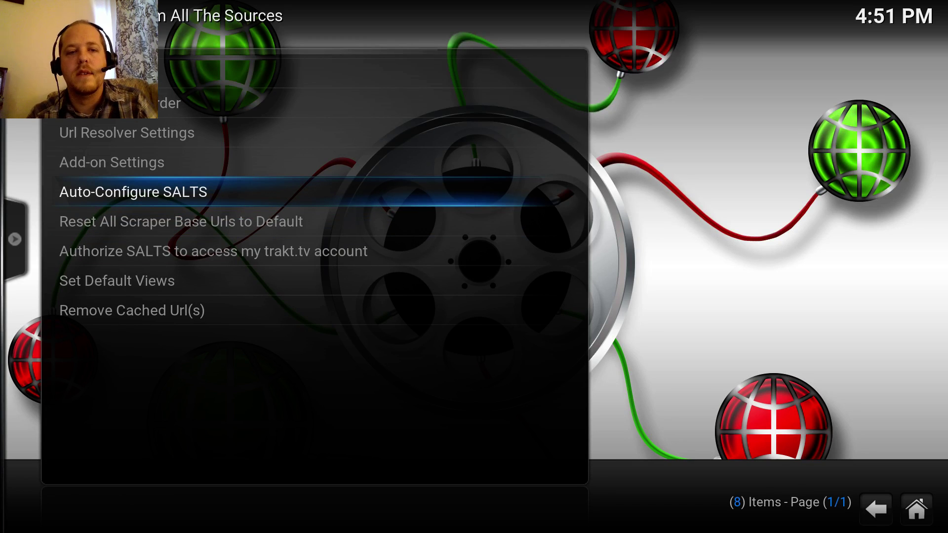
key(Return)
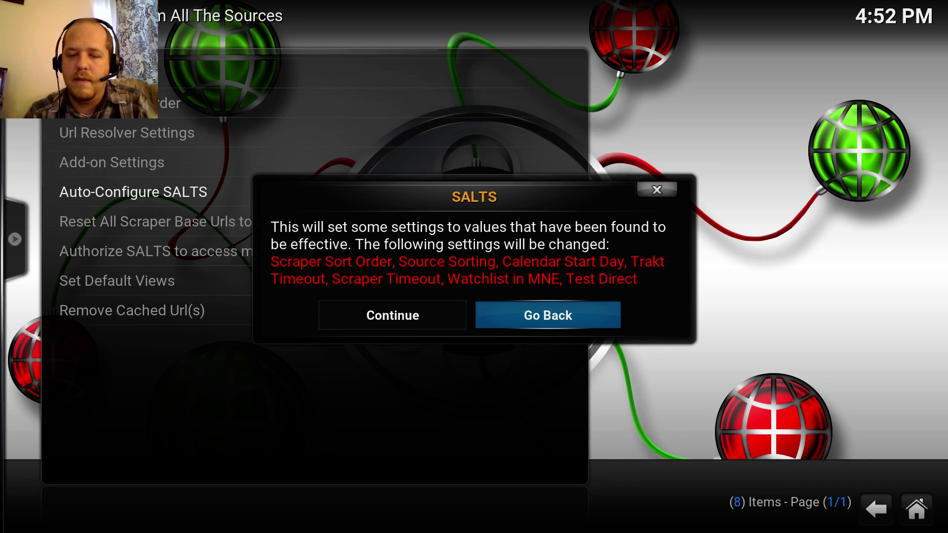
key(Left)
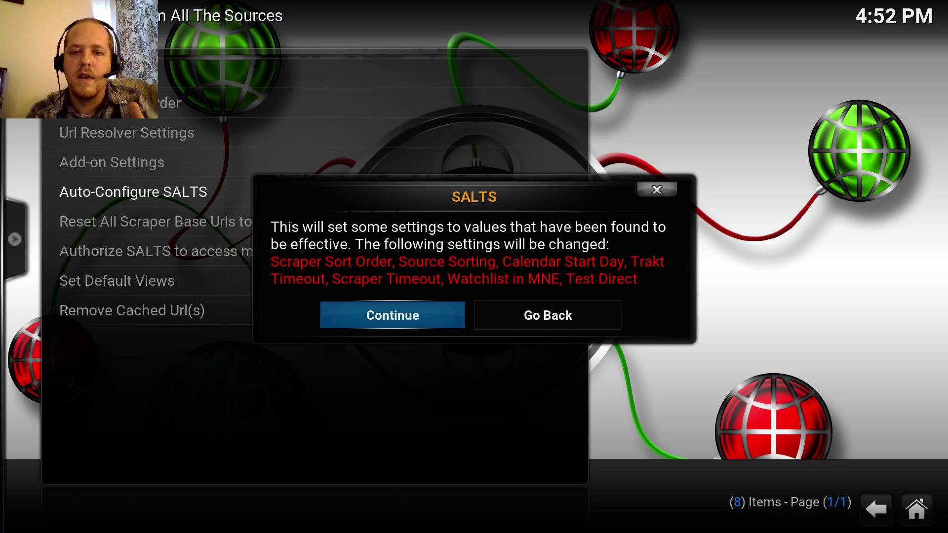
key(Return)
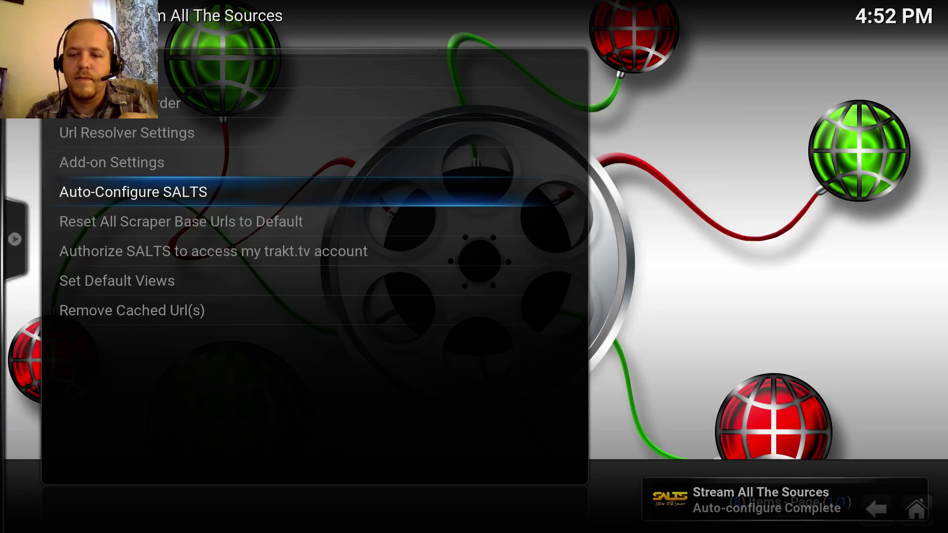
key(Down)
key(Down)
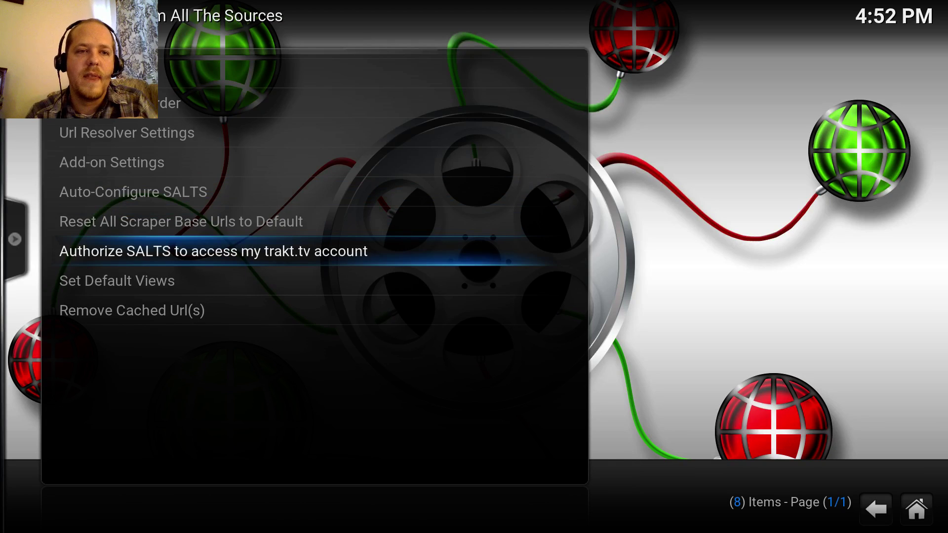
- Select Url Resolver Settings in the SALTS Settings menu to open the URLResolver dialog
key(Up)
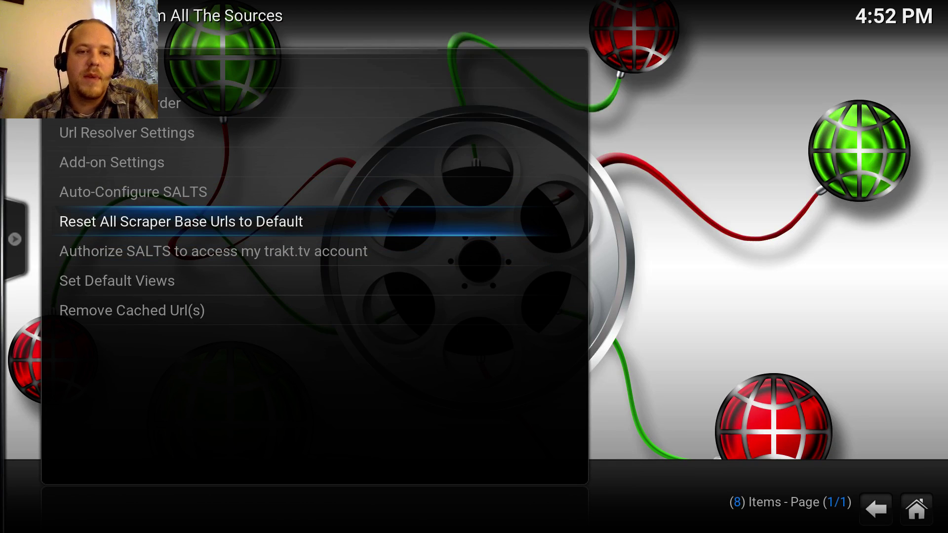
key(Down)
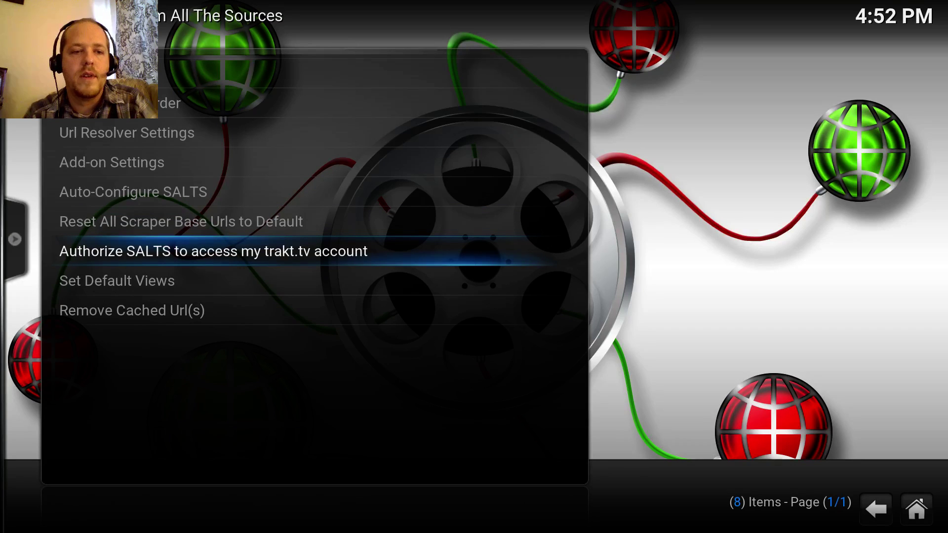
key(Down)
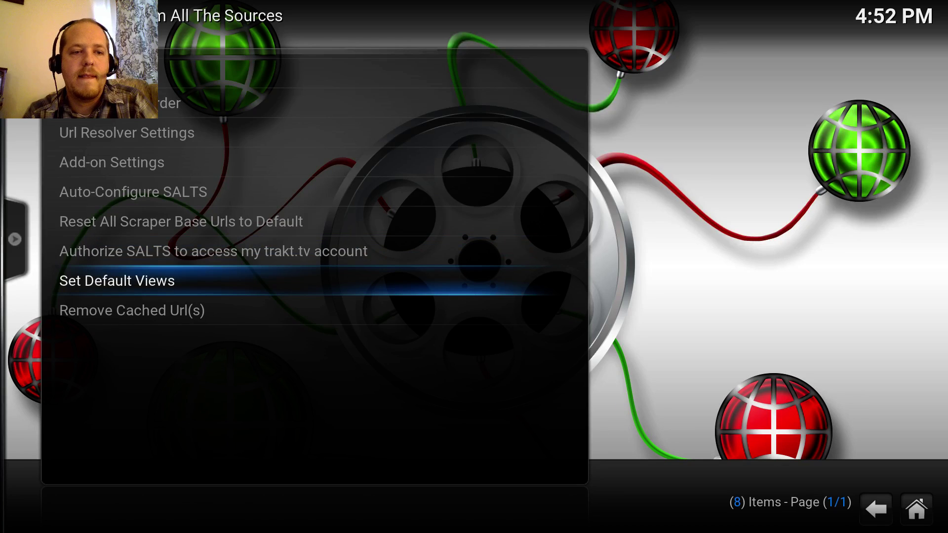
key(Up)
key(Up)
key(Up)
key(Up)
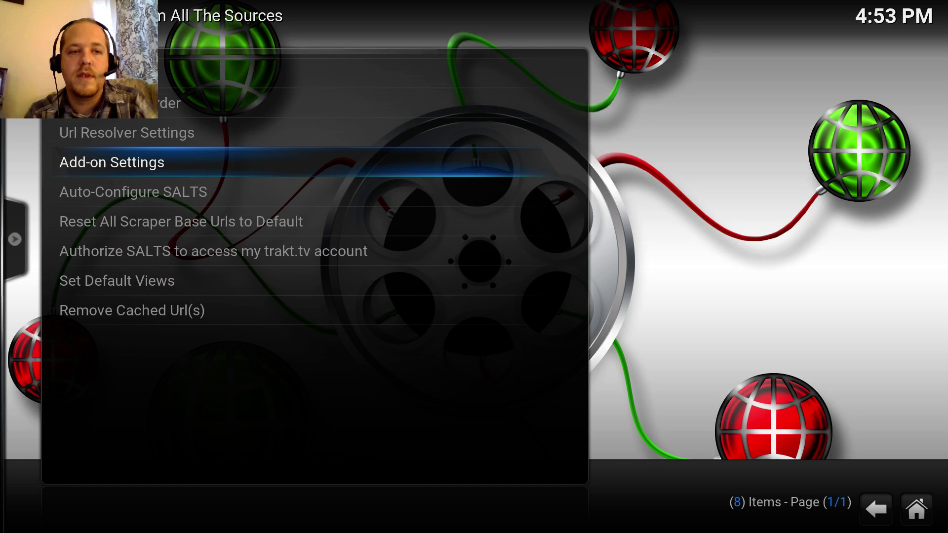
key(Up)
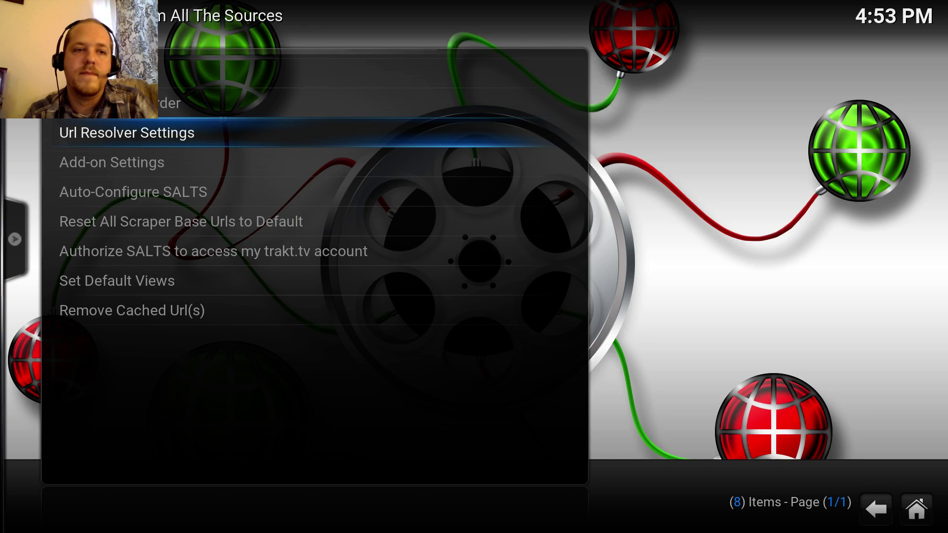
key(Return)
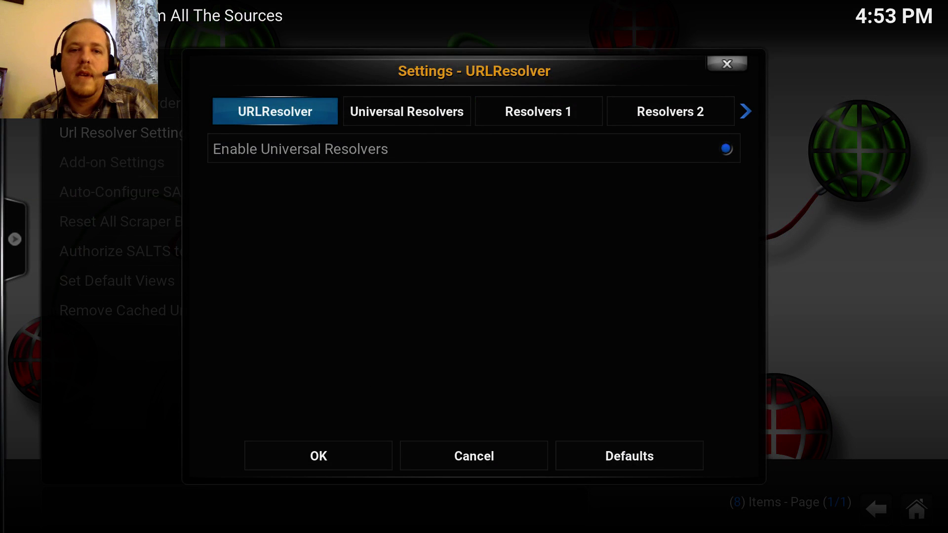
- On the Universal Resolvers tab, scroll past AllDebrid and Premiumize.me to Real-Debrid Priority
key(Right)
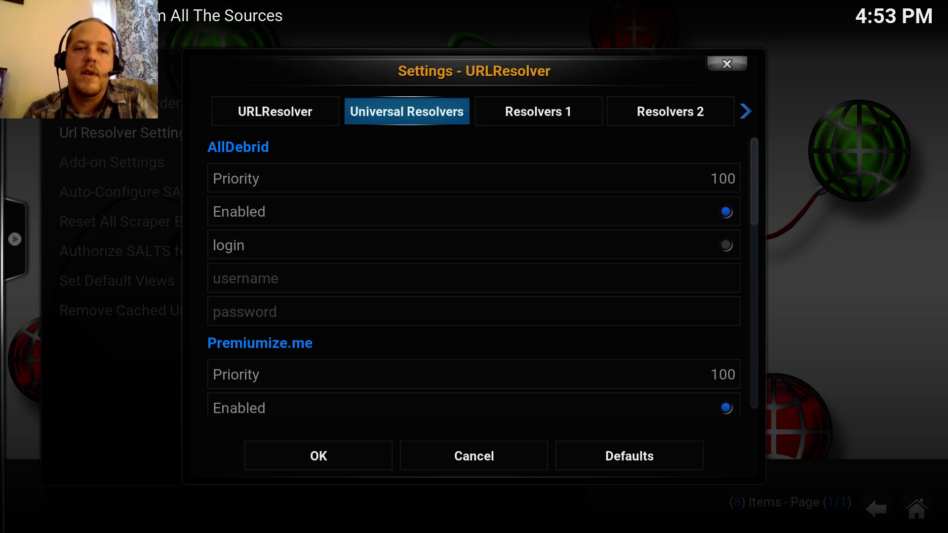
key(Down)
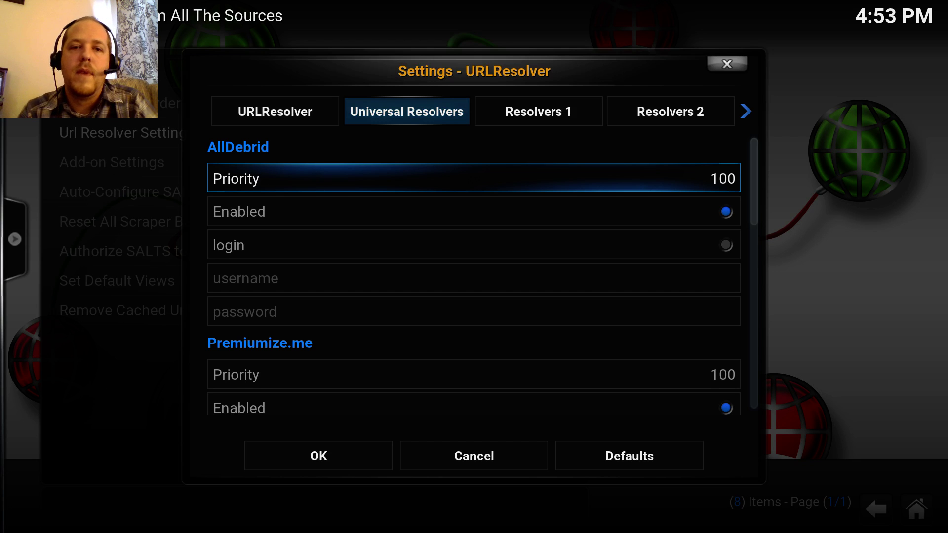
key(Up)
key(Down)
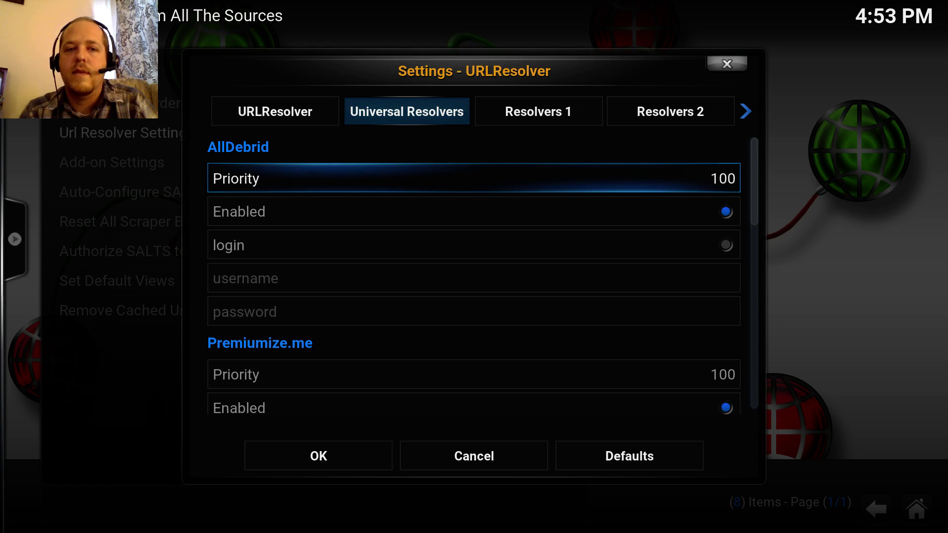
key(Down)
key(Down)
key(Down)
key(Down)
key(Down)
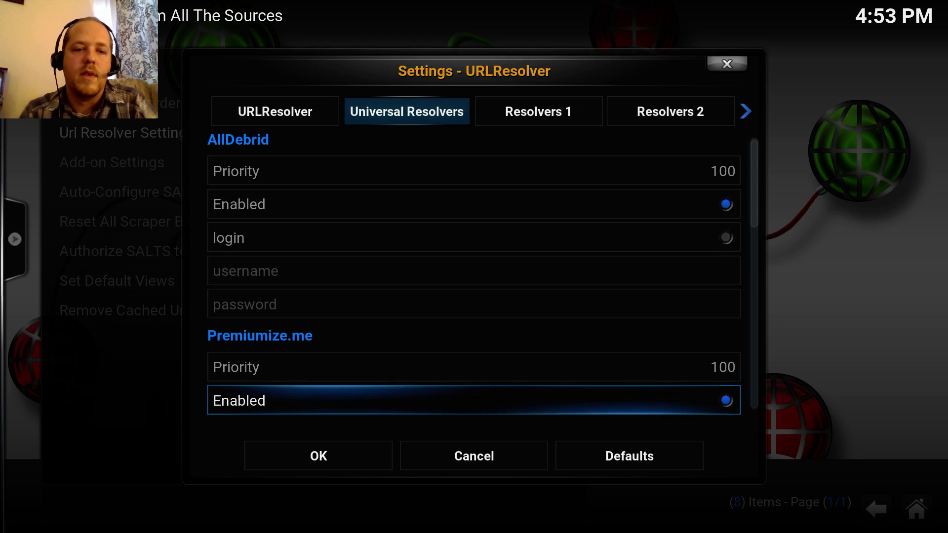
key(Down)
key(Down)
key(Down)
key(Down)
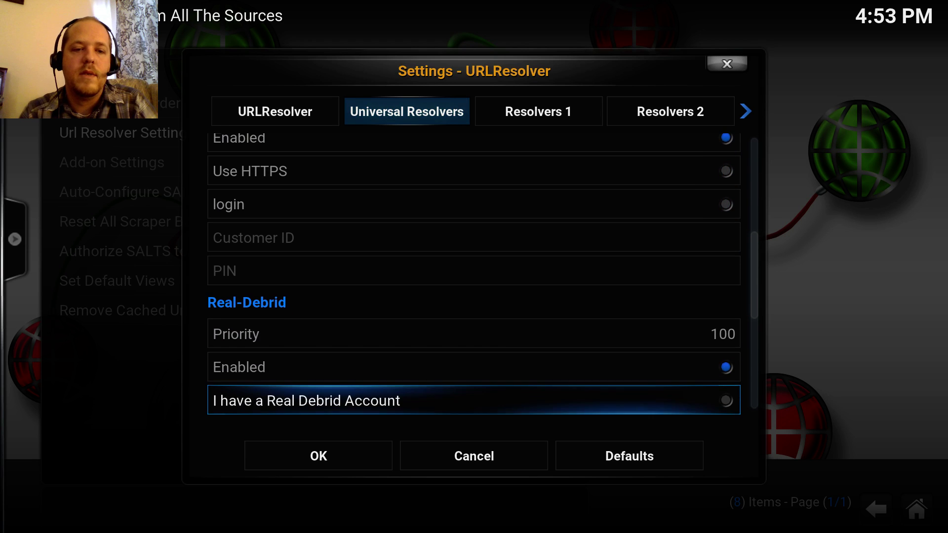
key(Up)
key(Up)
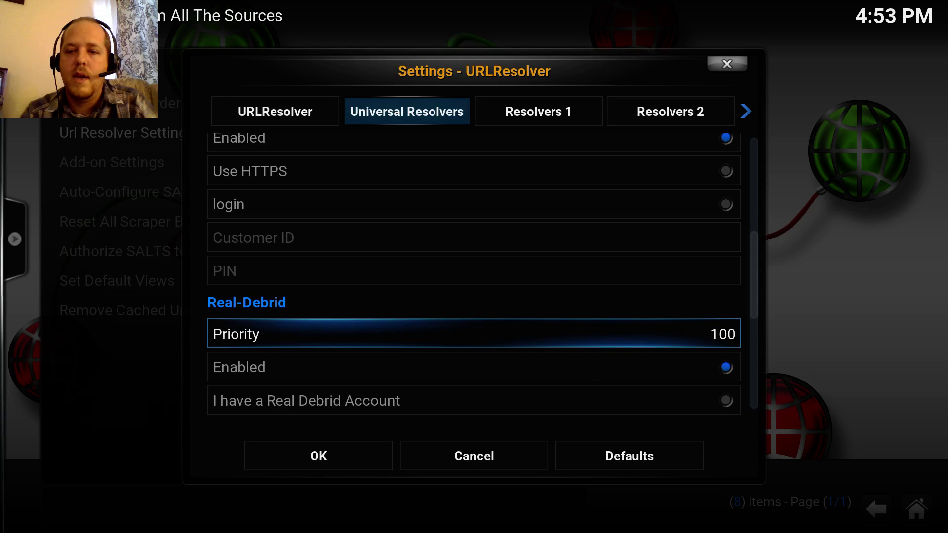
- Set Real-Debrid's priority to 90
key(Return)
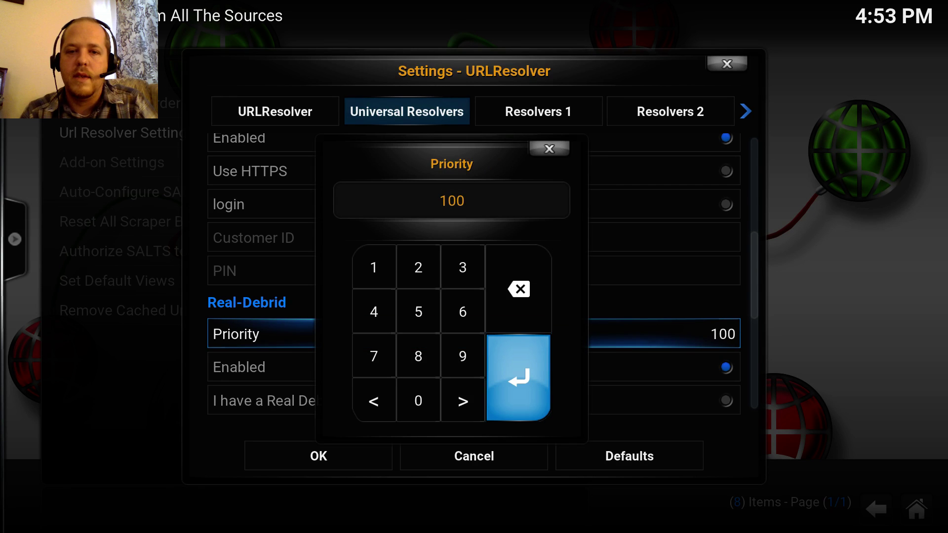
text(90)
key(Return)
key(Down)
key(Down)
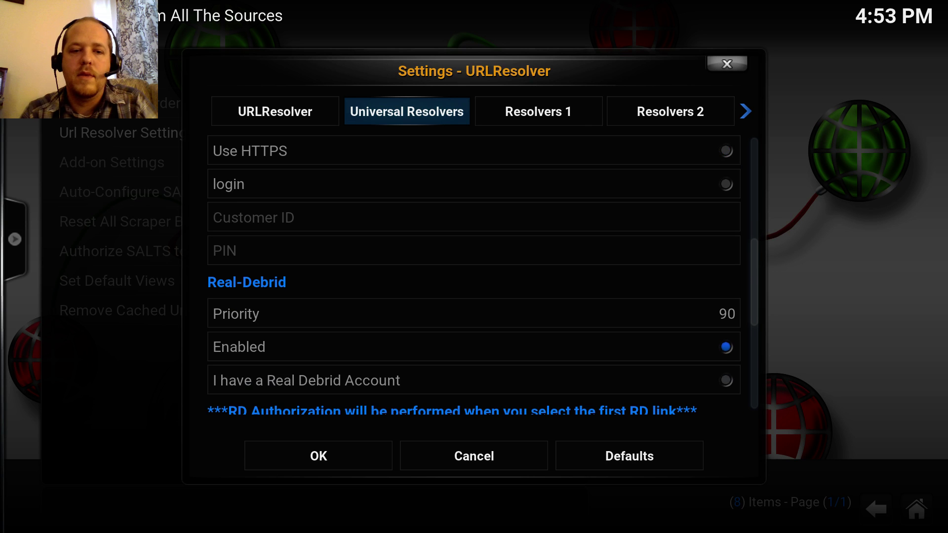
key(Down)
key(Up)
key(Up)
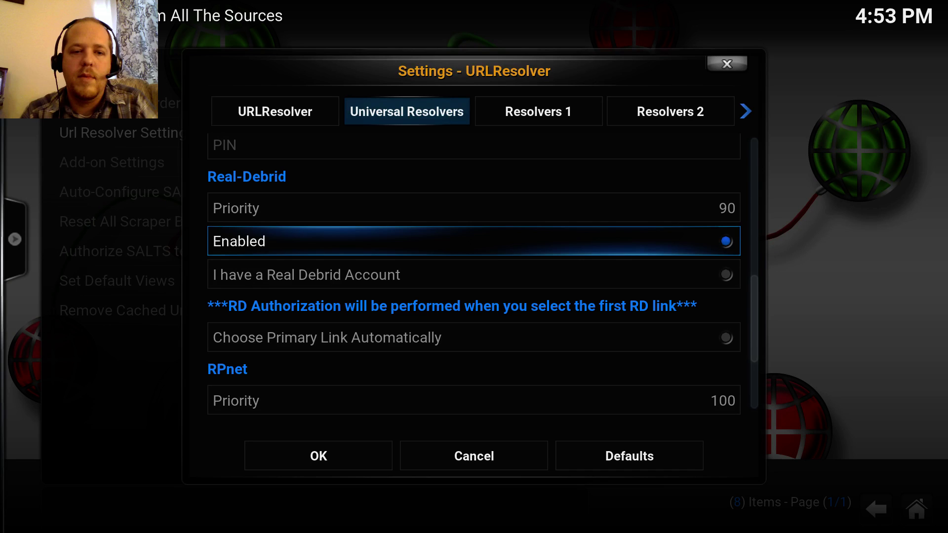
- Enable 'I have a Real Debrid Account' and 'Choose Primary Link Automatically', then save with OK
key(Down)
key(Return)
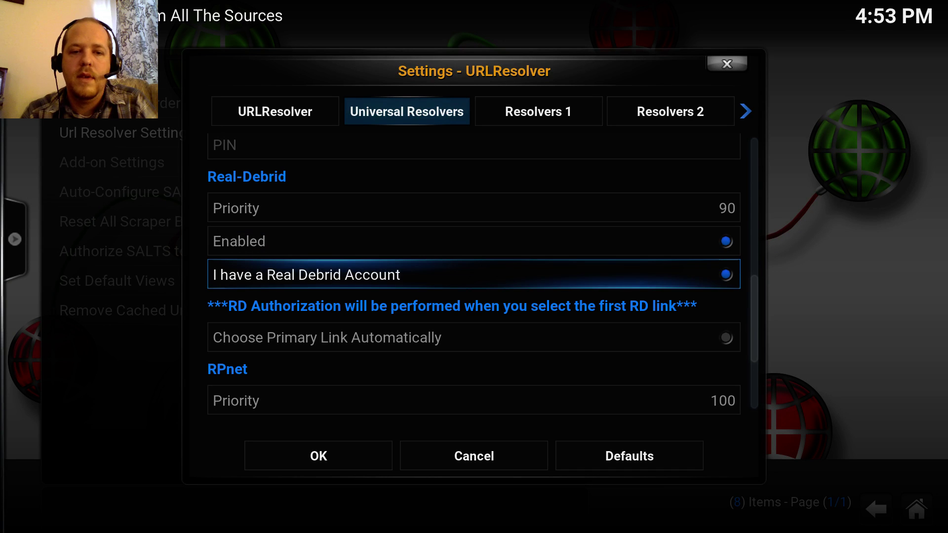
key(Down)
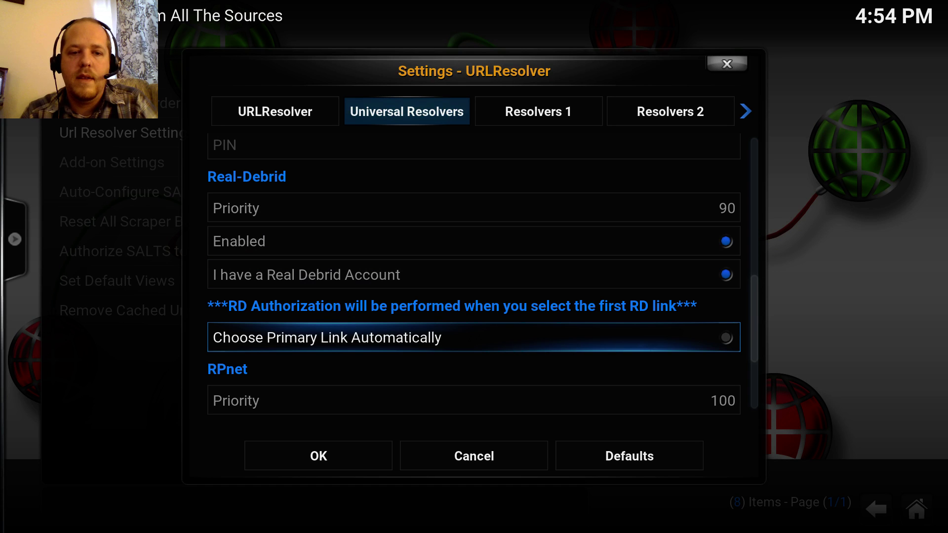
key(Up)
key(Down)
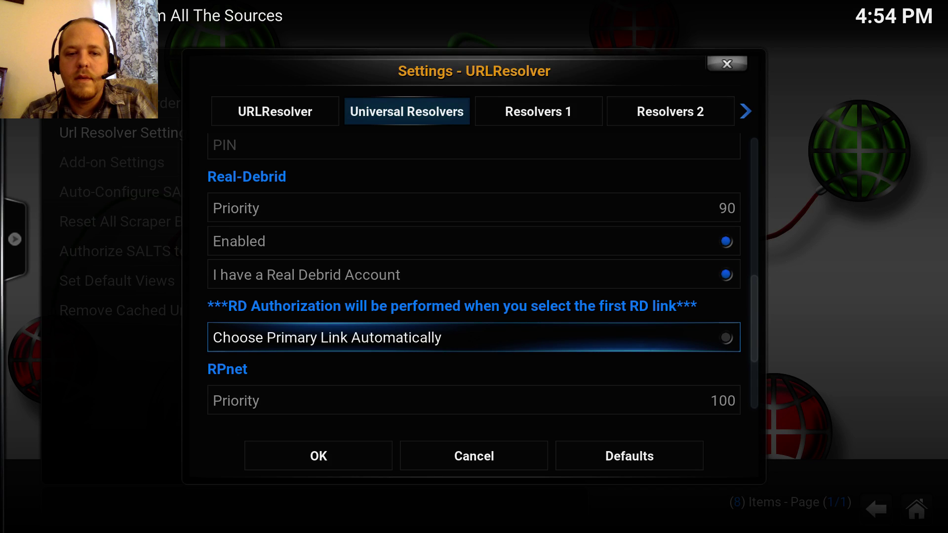
key(Return)
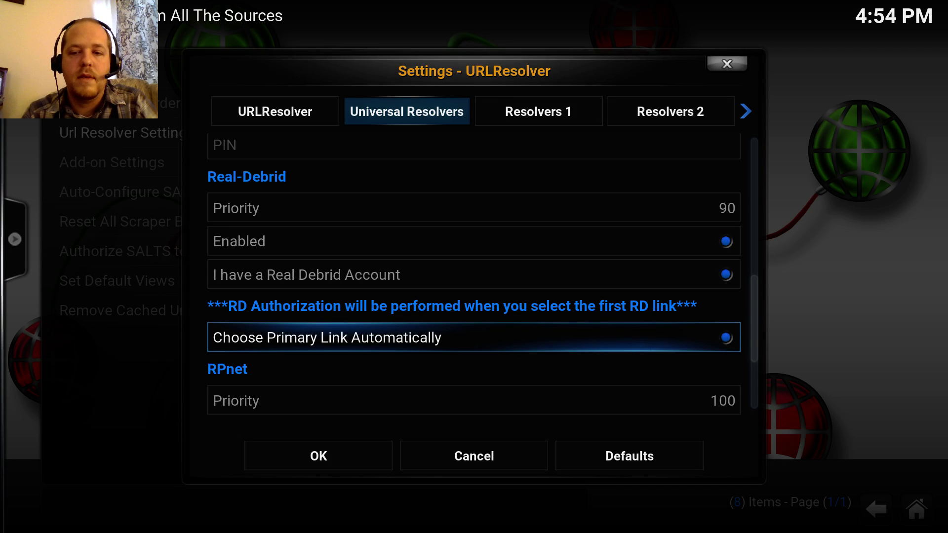
key(Down)
key(Down)
key(Down)
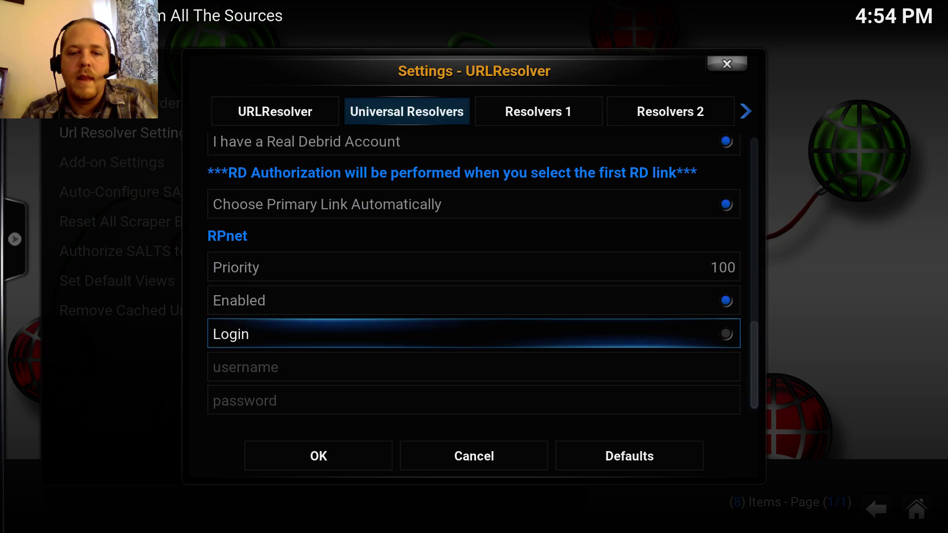
key(Down)
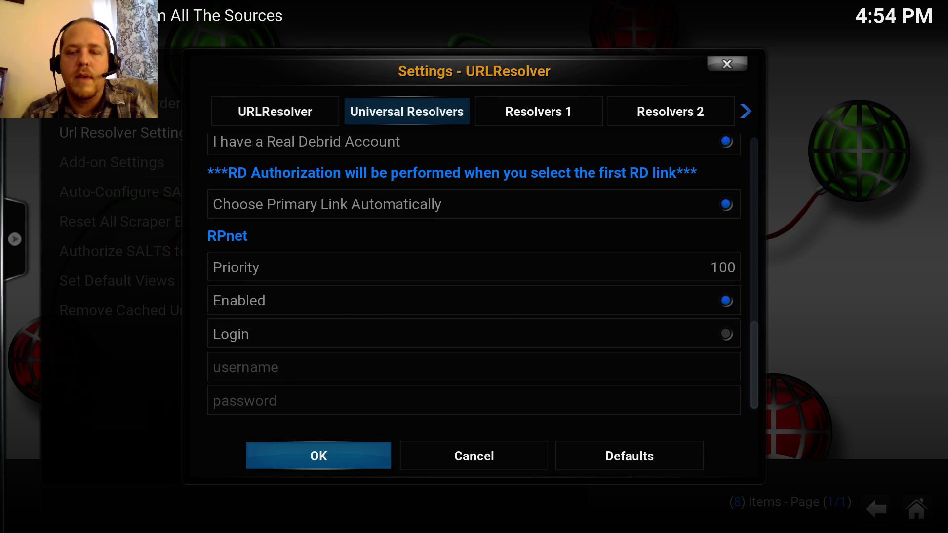
key(Return)
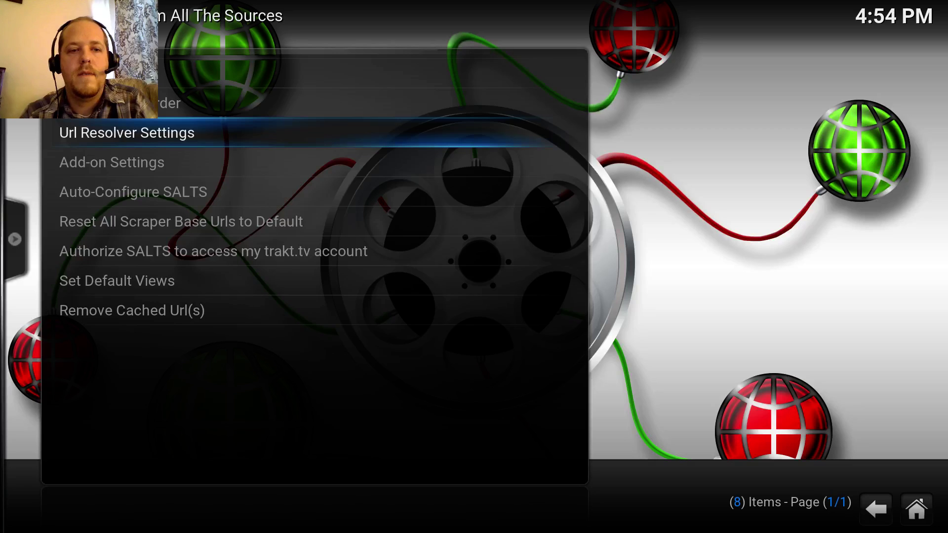
- Back out to the add-on, relaunch Stream All The Sources and open TV Shows
key(BackSpace)
key(BackSpace)
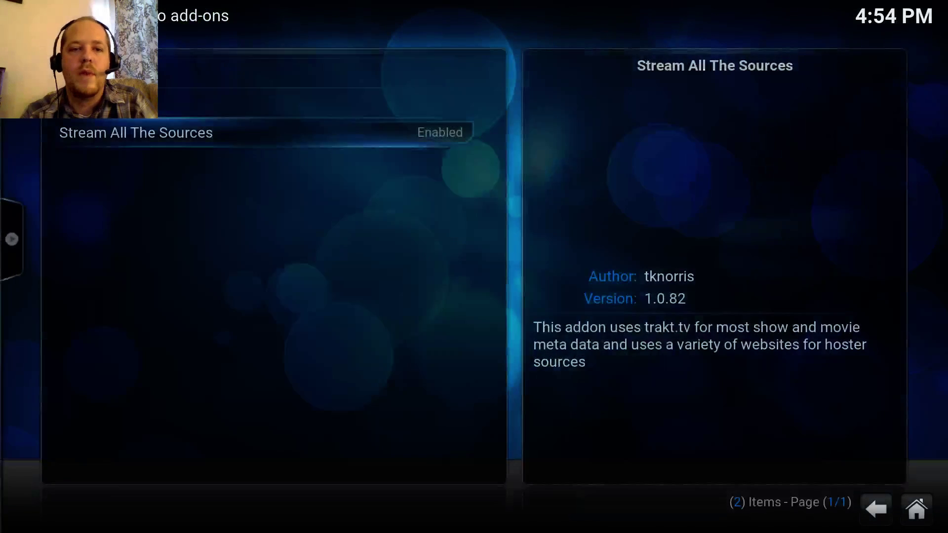
key(Return)
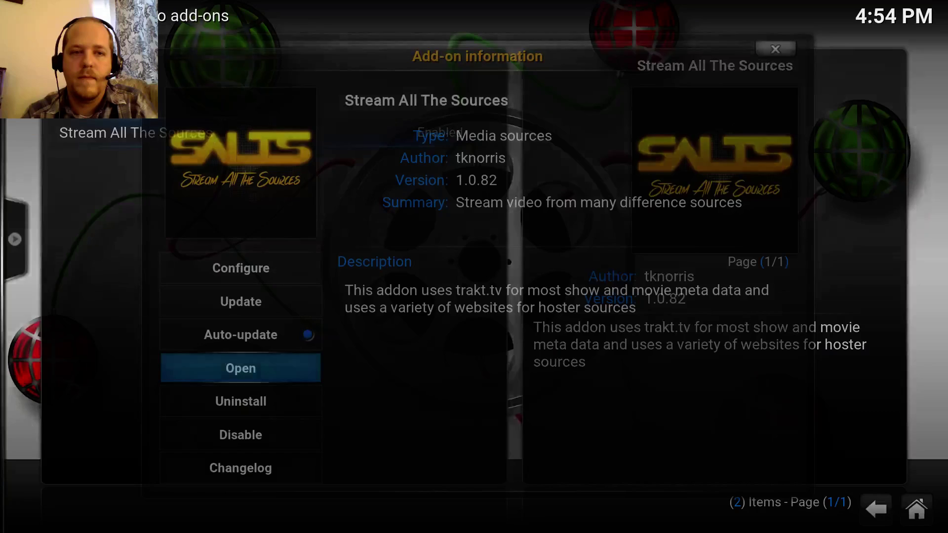
key(Return)
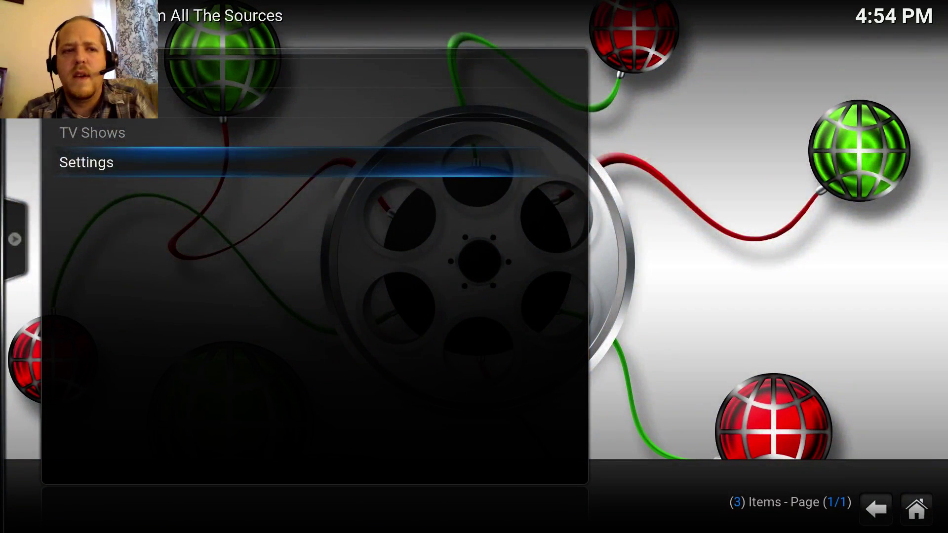
key(Up)
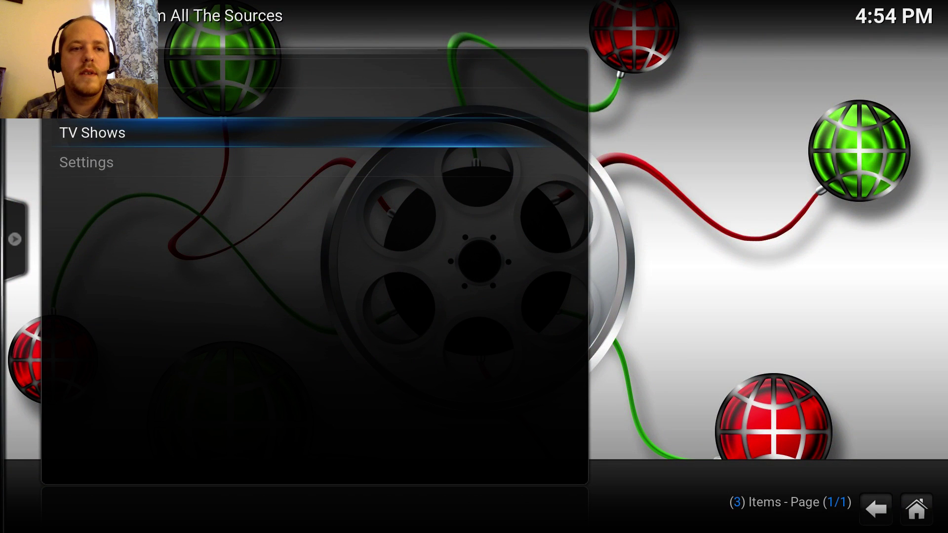
key(Return)
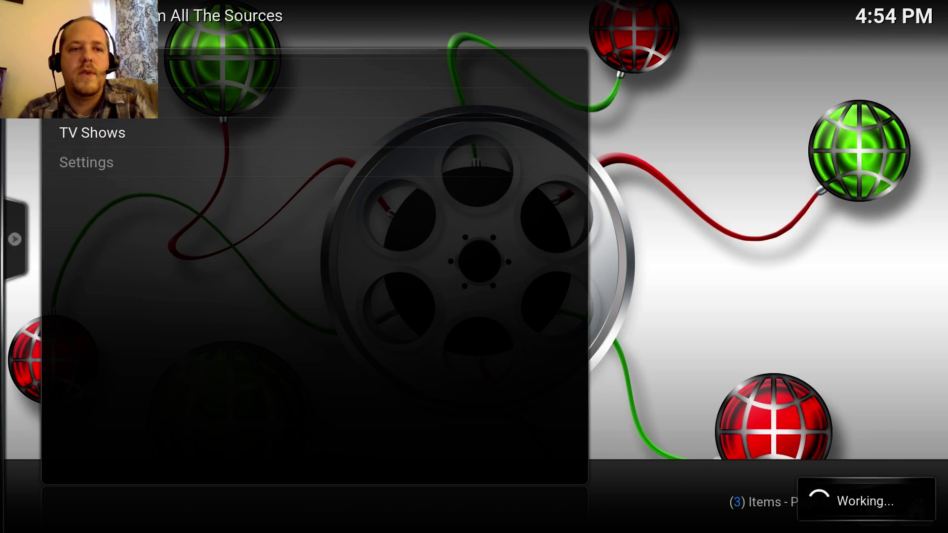
- Open The Big Bang Theory (2007), Season 9, episode 9x14 The Meemaw Materialization
key(Down)
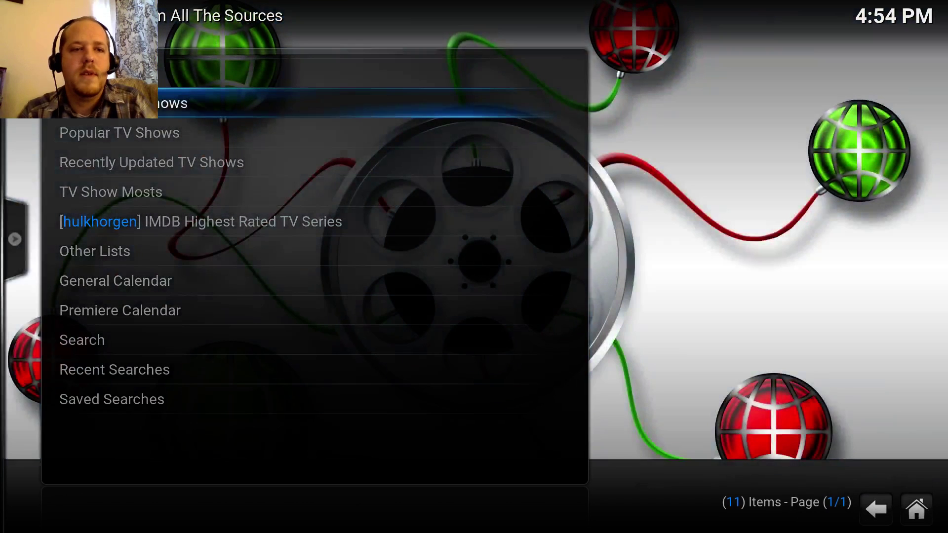
key(Return)
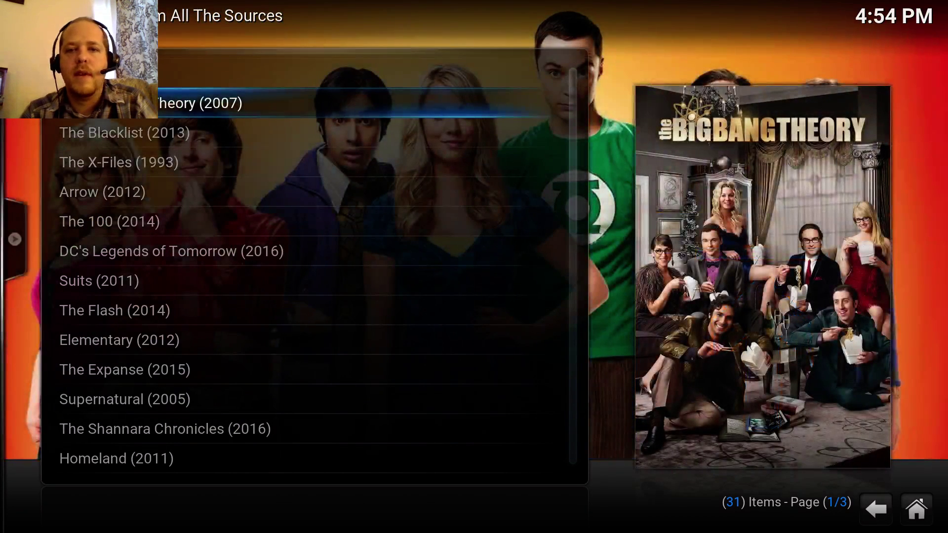
key(Return)
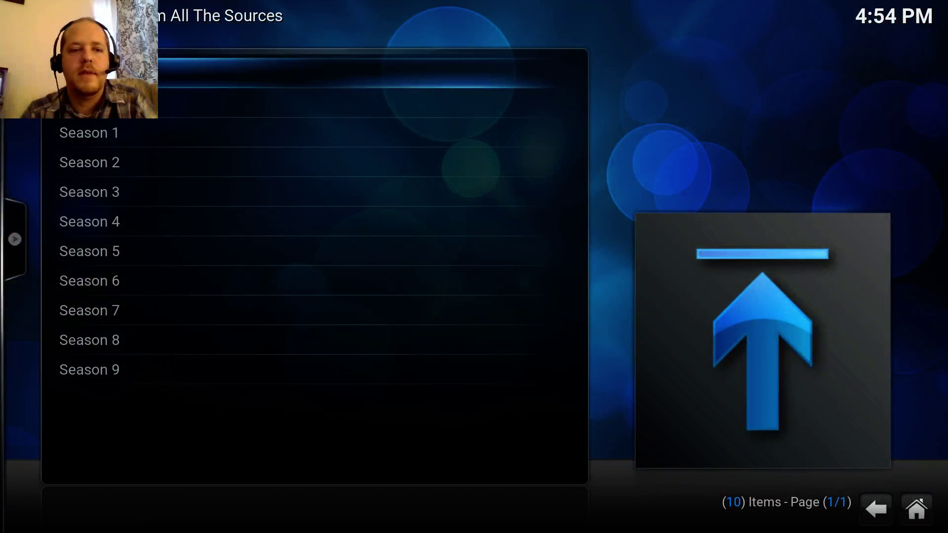
key(Up)
key(Return)
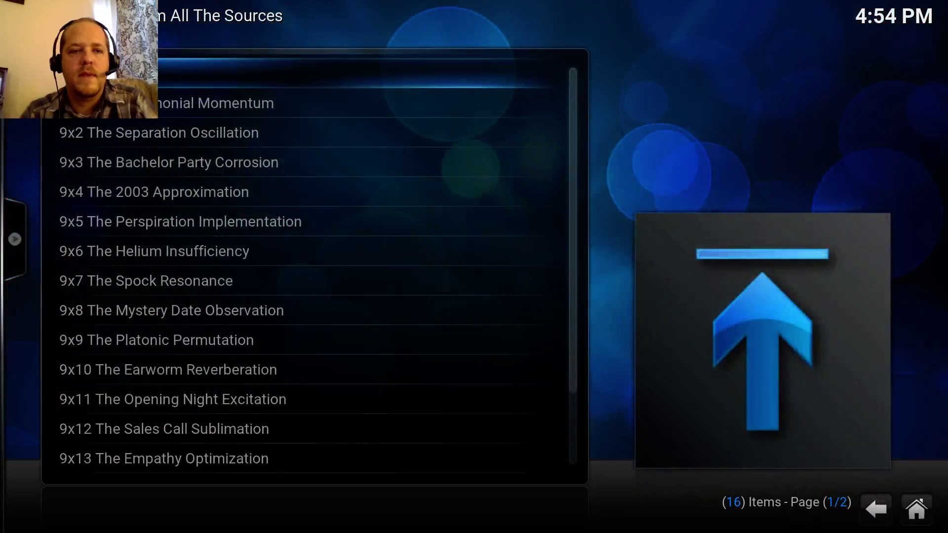
key(Up)
key(Up)
key(Up)
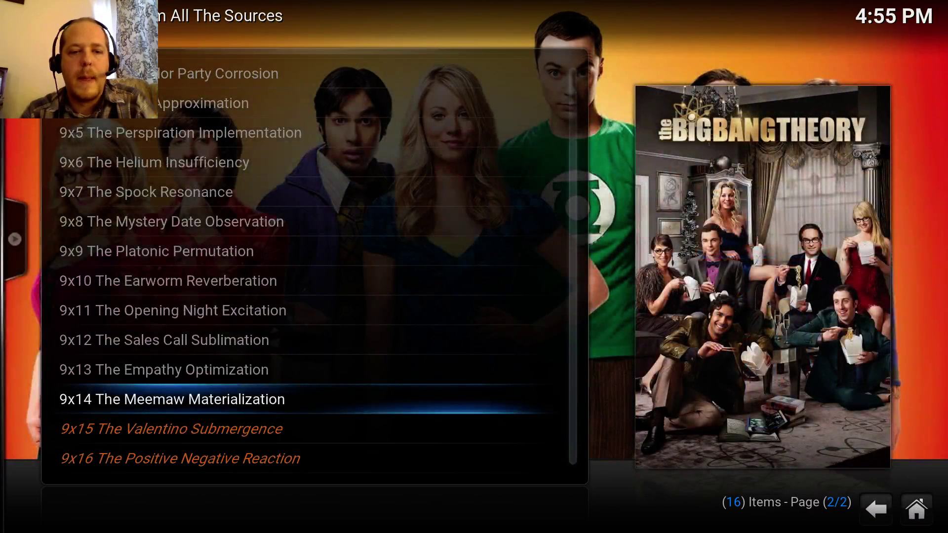
key(Return)
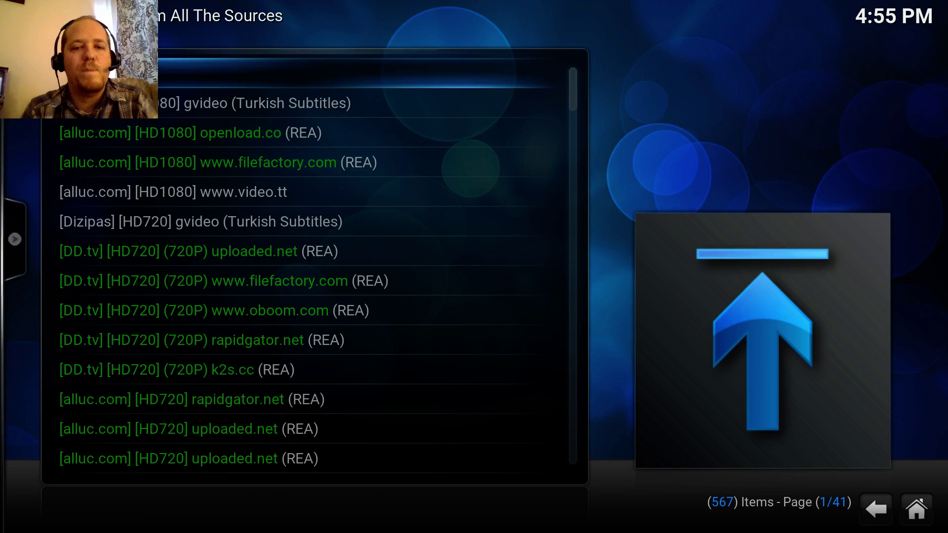
- Browse the source list and start the [alluc.com] [HD1080] openload.co stream
key(Right)
key(Down)
key(Down)
key(Down)
key(Down)
key(Down)
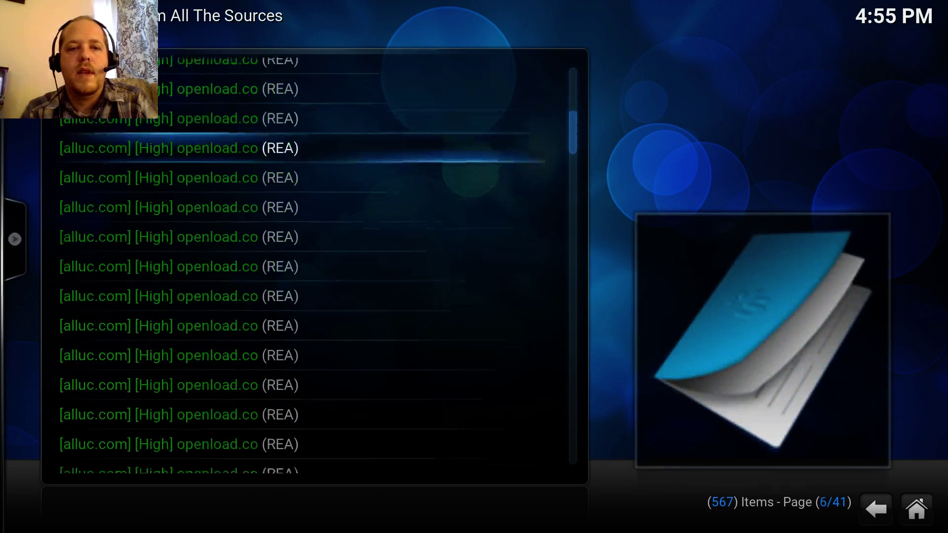
key(Down)
key(Down)
key(Down)
key(Down)
key(Down)
key(Down)
key(Down)
key(Down)
key(Up)
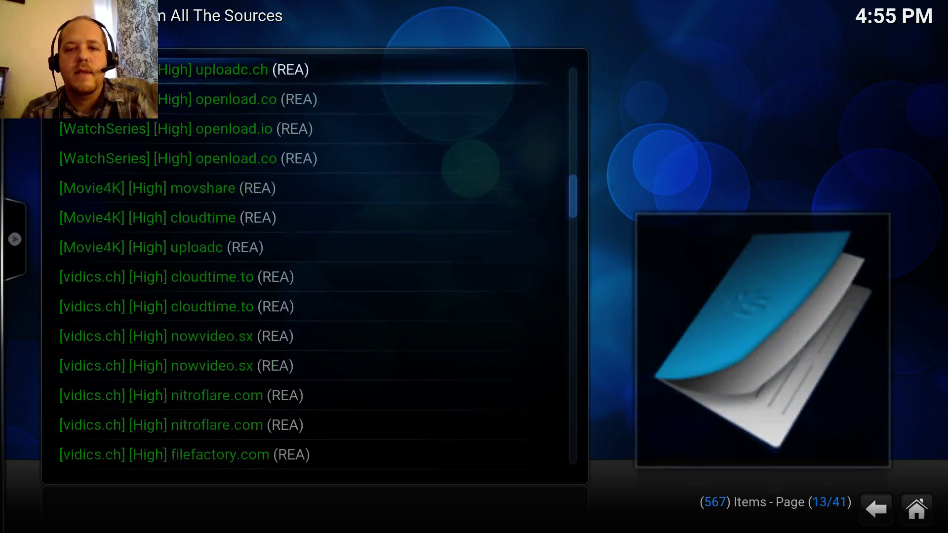
key(Up)
key(Up)
key(Up)
key(Up)
key(Up)
key(Up)
key(Up)
key(Up)
key(Up)
key(Up)
key(Up)
key(Up)
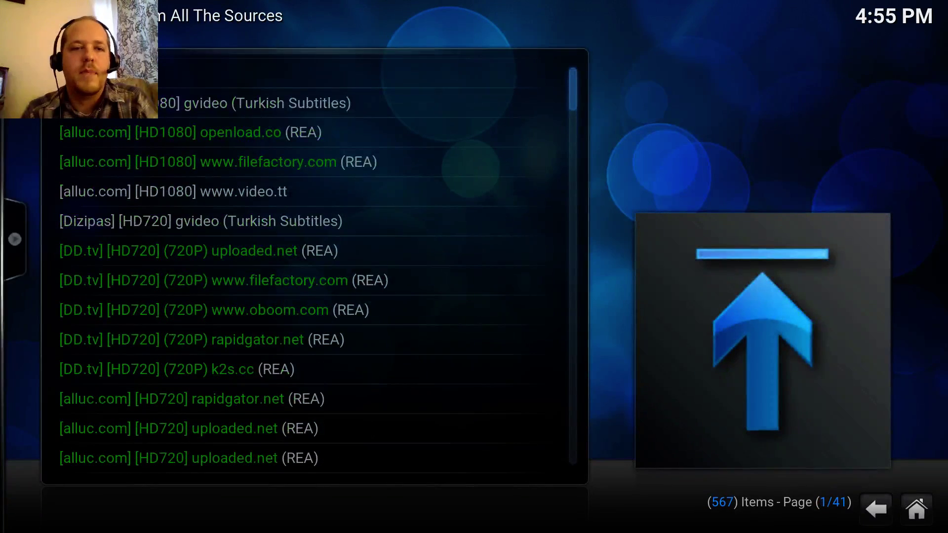
key(Left)
key(Down)
key(Down)
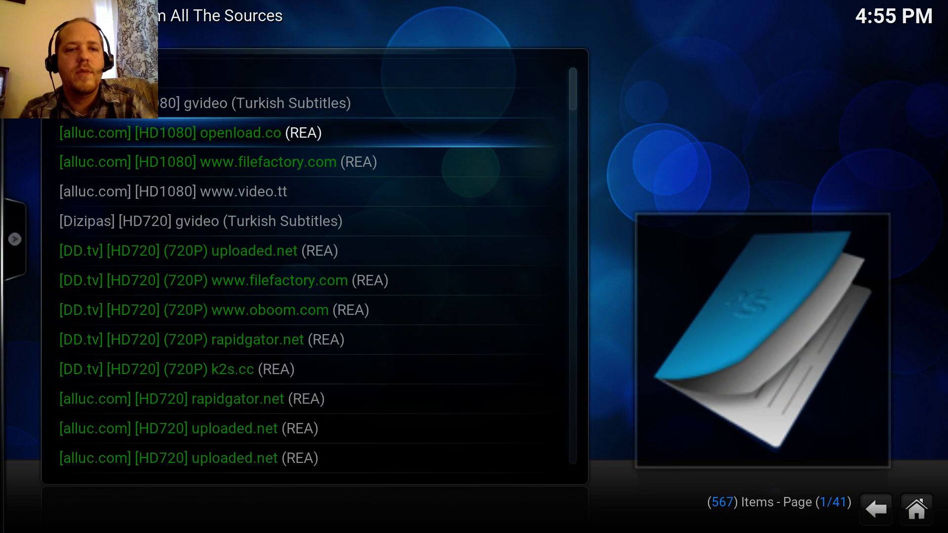
key(Up)
key(Down)
key(Down)
key(Down)
key(Down)
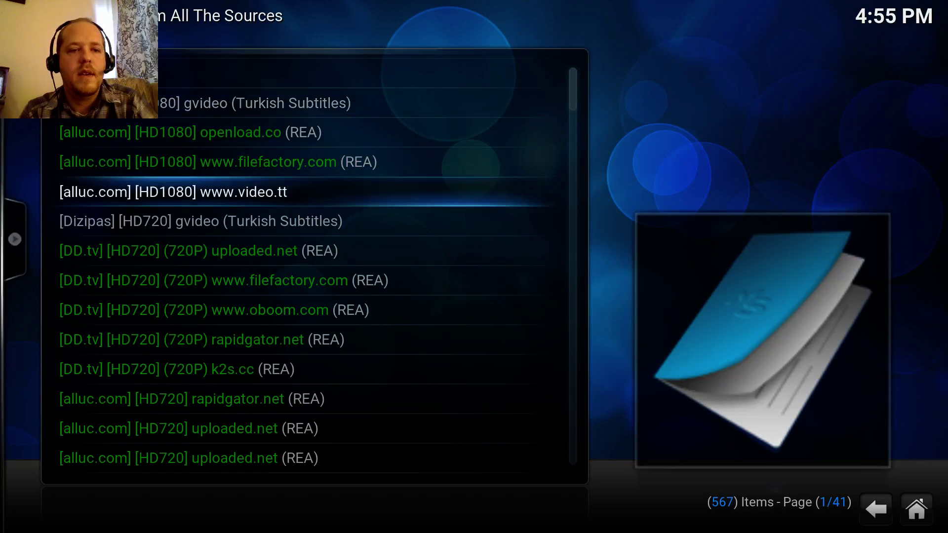
key(Down)
key(Down)
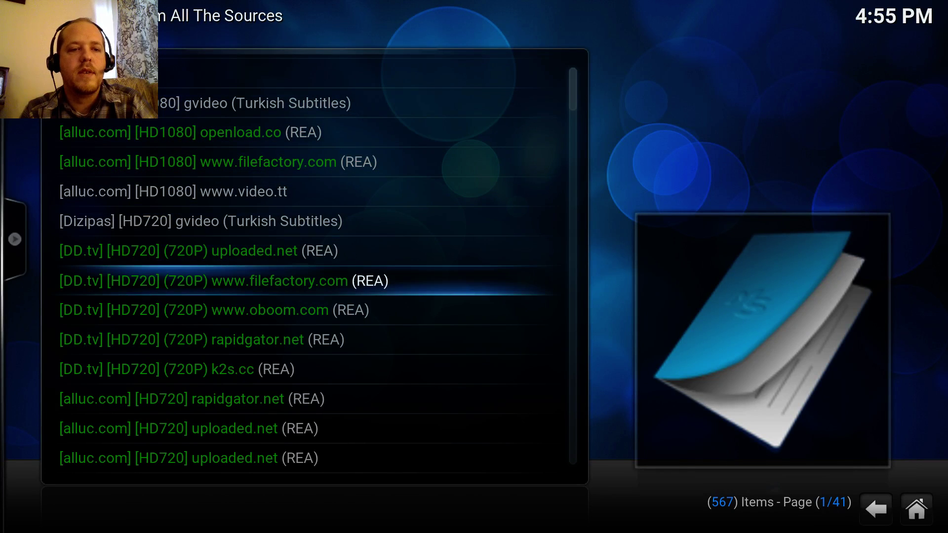
key(Up)
key(Up)
key(Up)
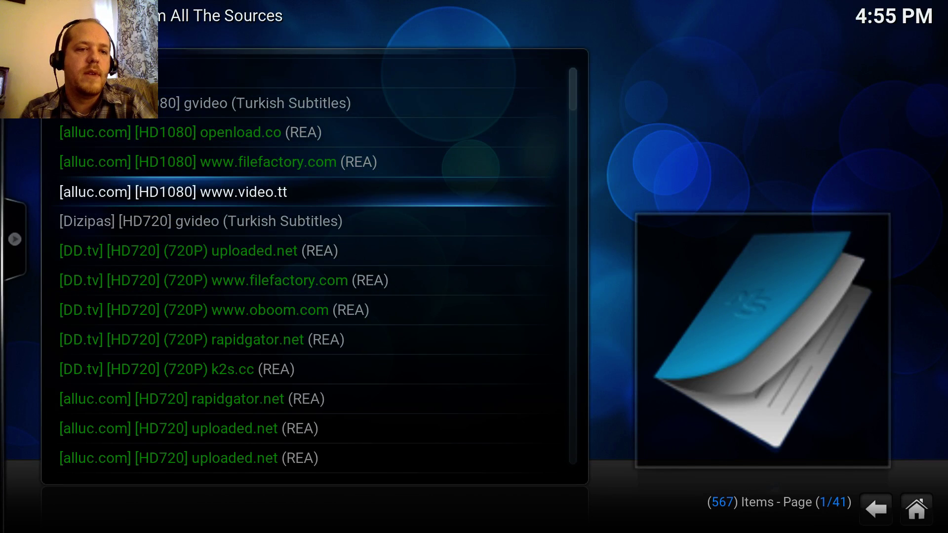
key(Up)
key(Up)
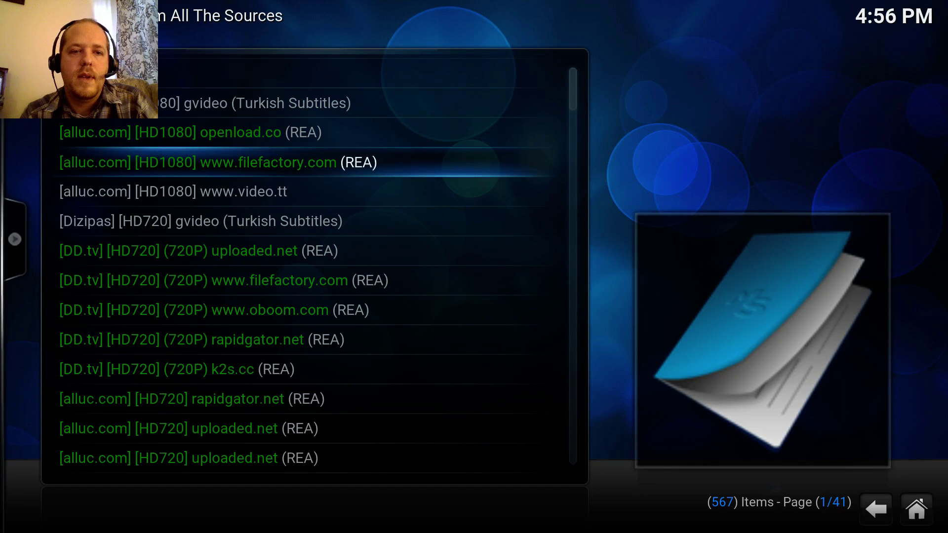
key(Up)
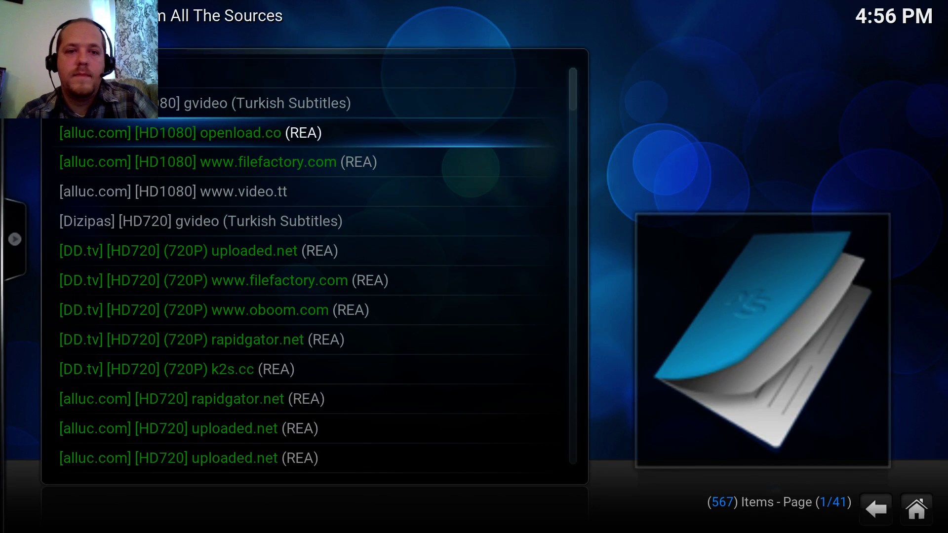
key(Return)
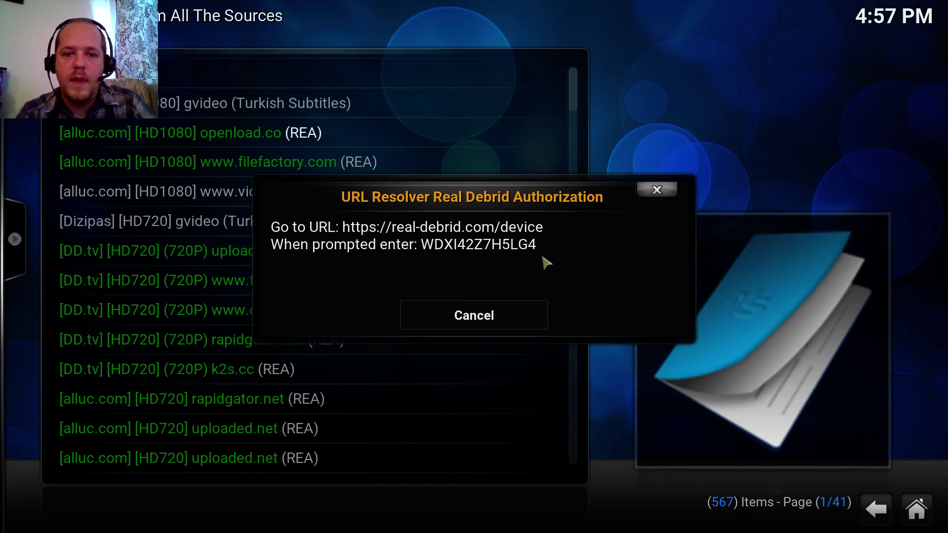
- Take Kodi out of fullscreen, move it to the top, enlarge it, and bring Chrome forward
key(backslash)
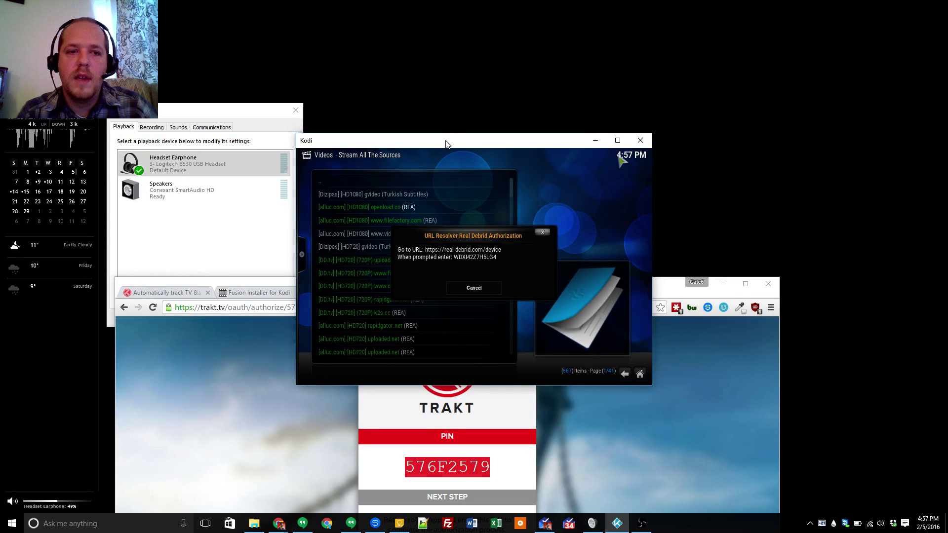
drag(446, 144, 248, 25)
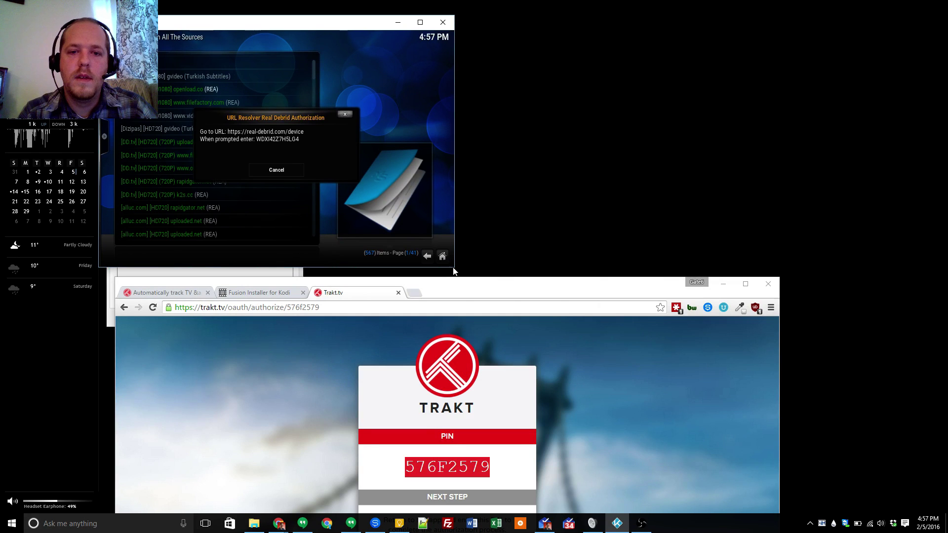
drag(455, 269, 679, 366)
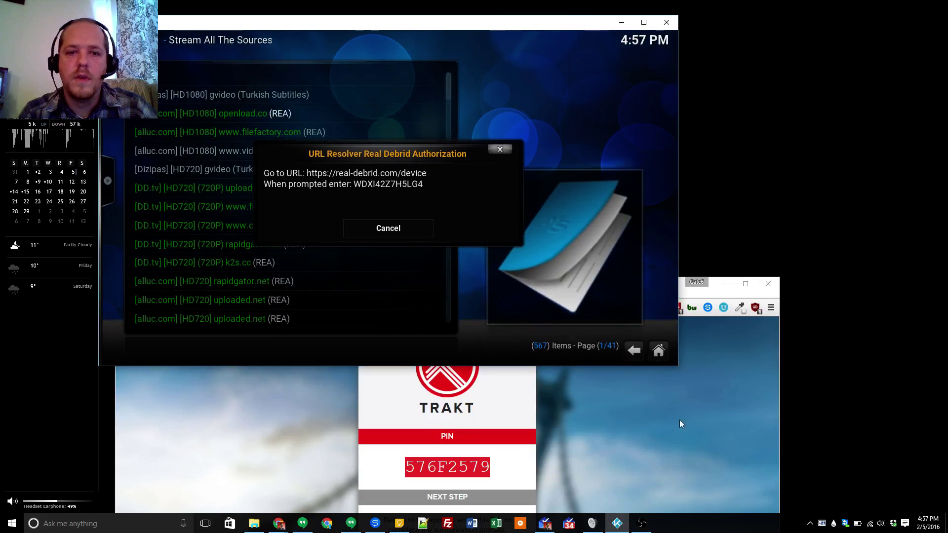
click(688, 448)
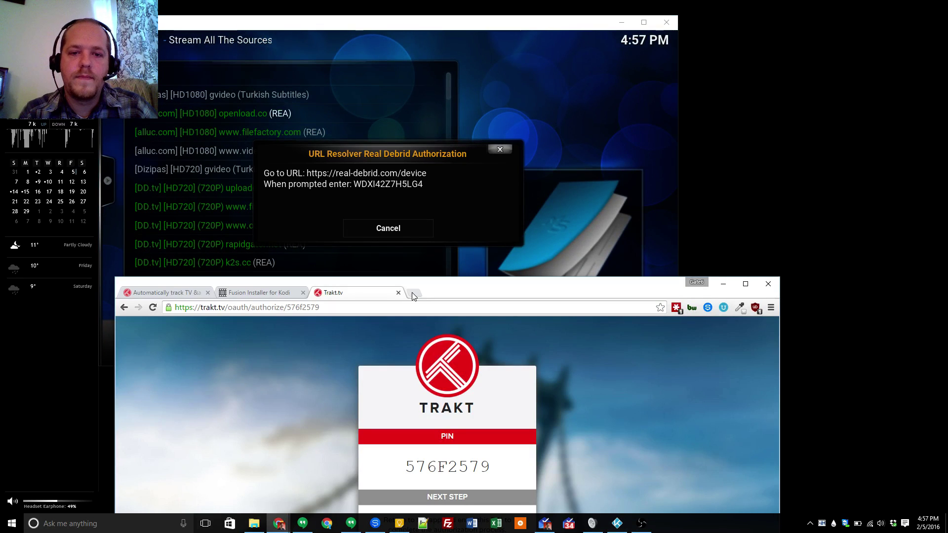
- Load real-debrid.com/device in a new browser tab
click(413, 294)
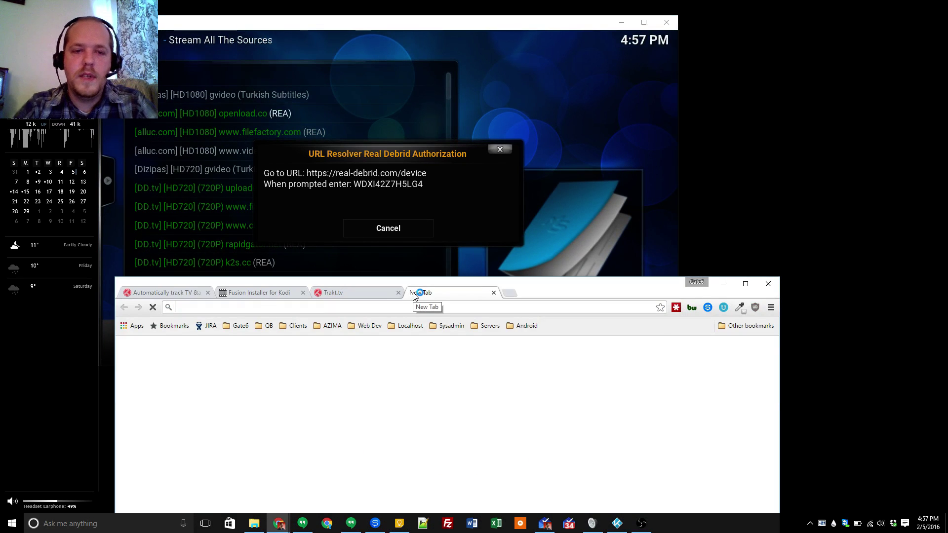
text(https://)
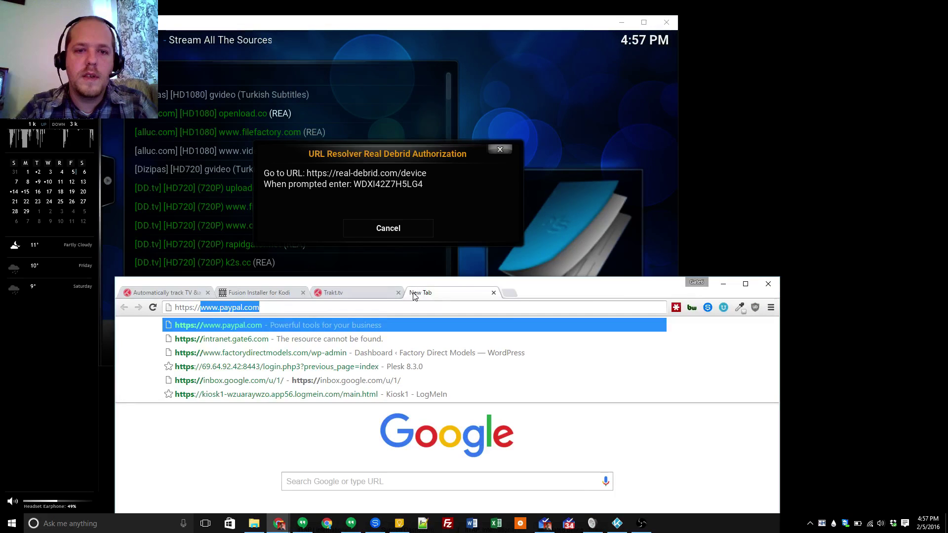
text(real-)
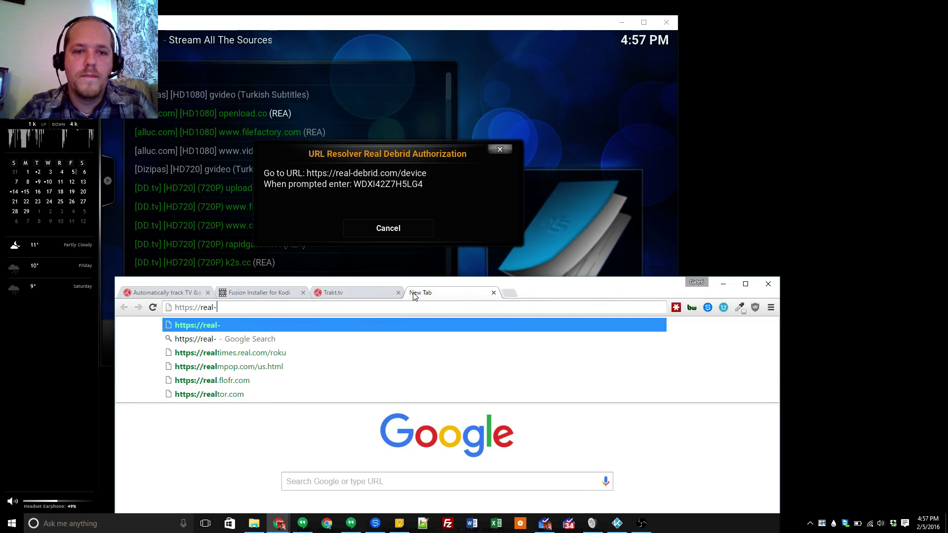
text(debrid)
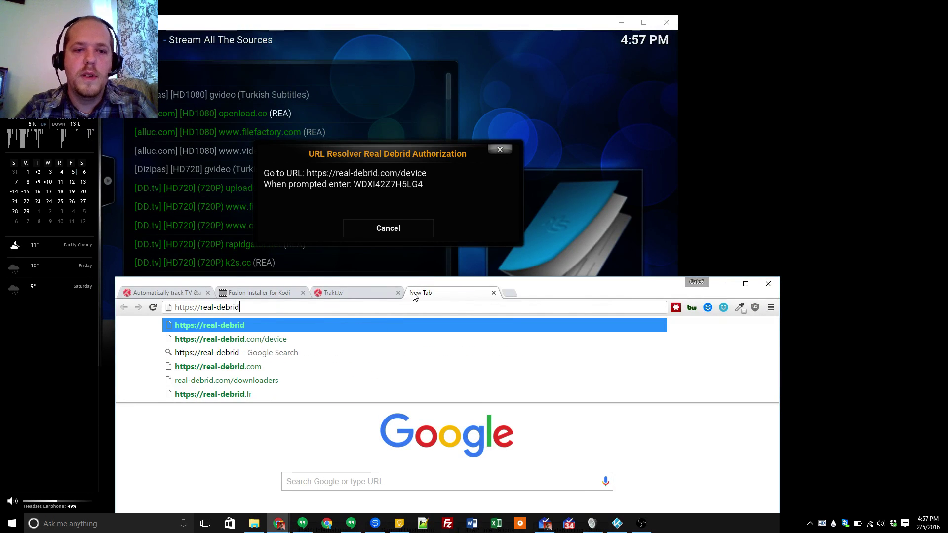
text(.com/device)
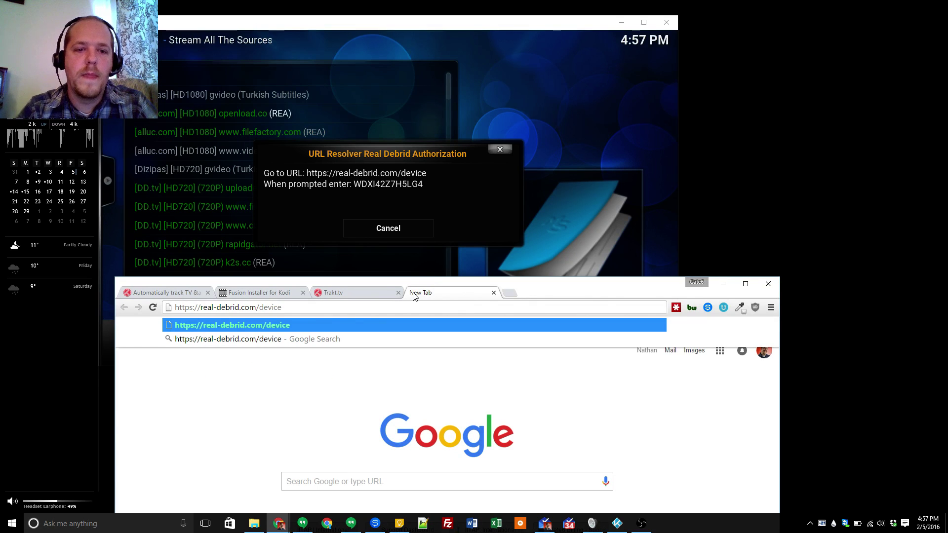
key(Return)
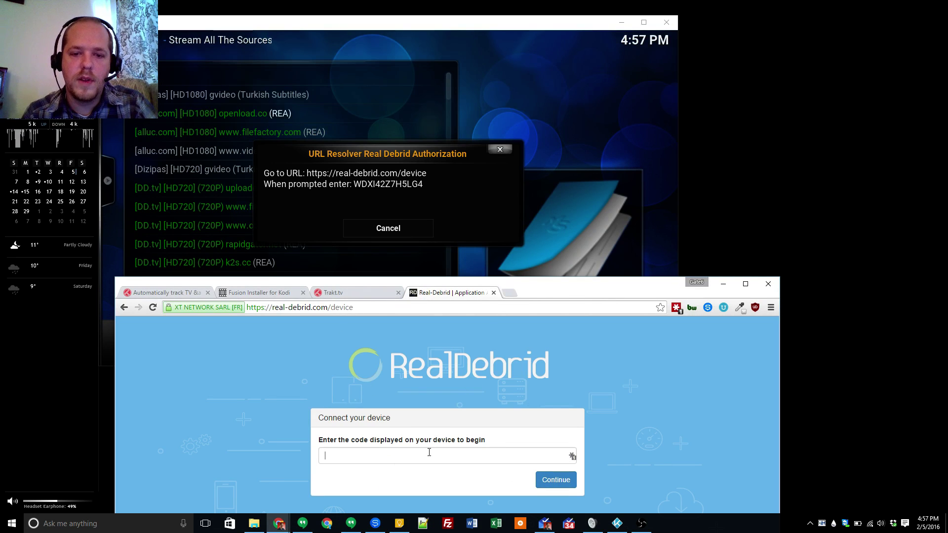
- Enter the device authorization code shown in Kodi and submit it
text(wd)
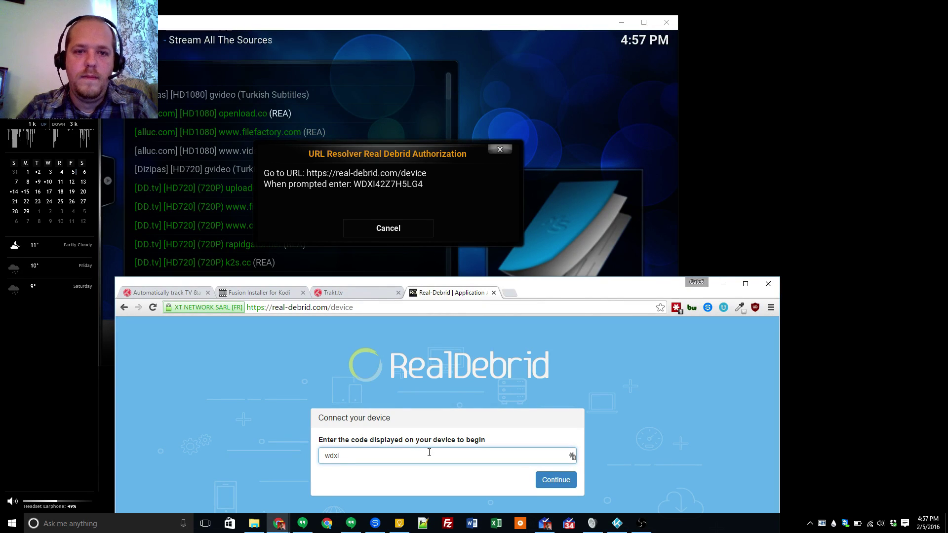
text(xi)
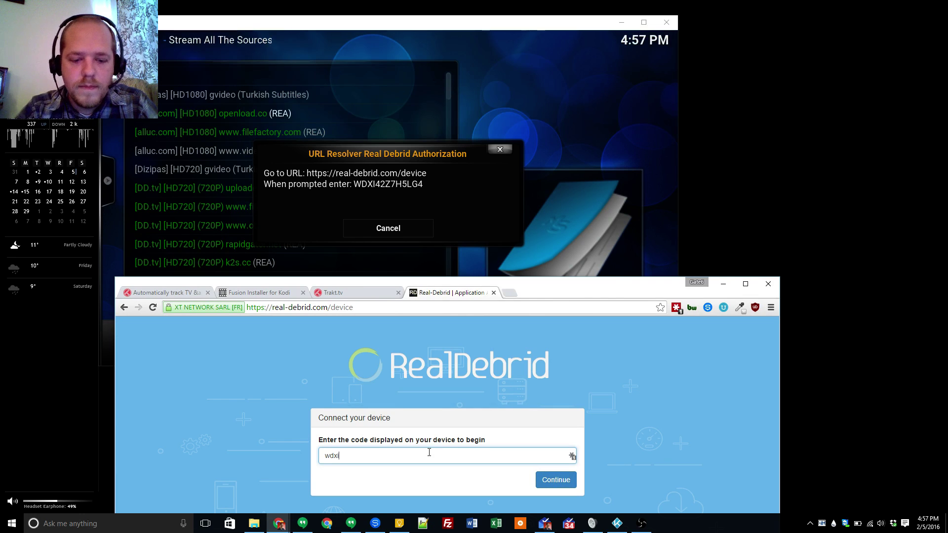
text(42)
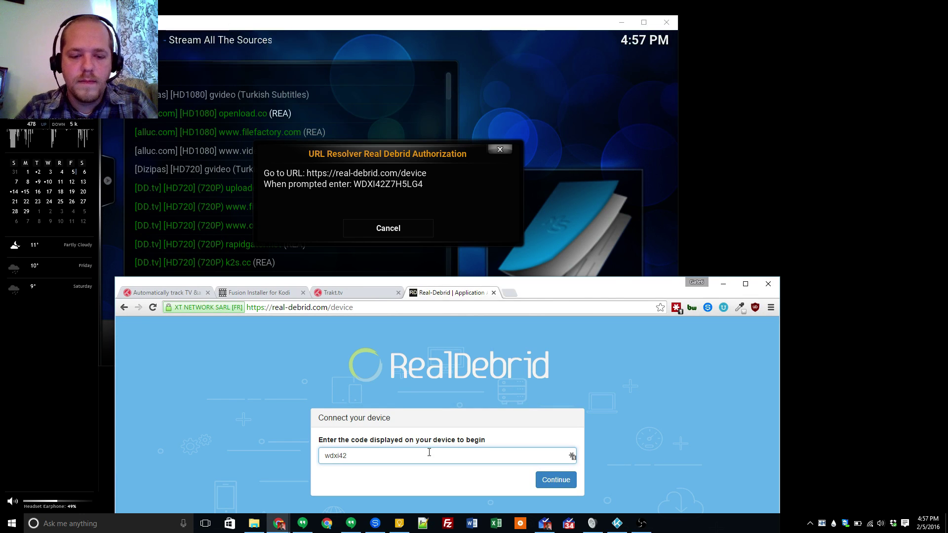
text(z7)
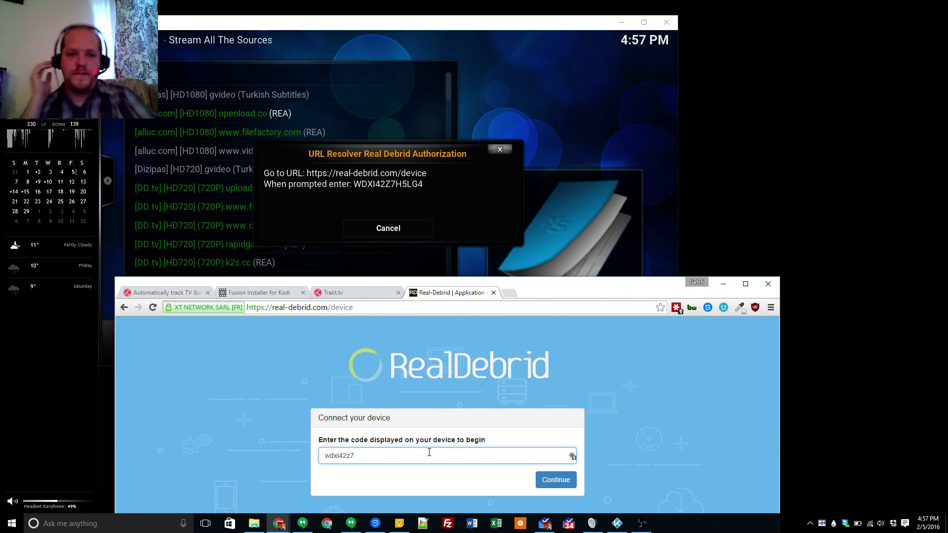
text(h5lg4)
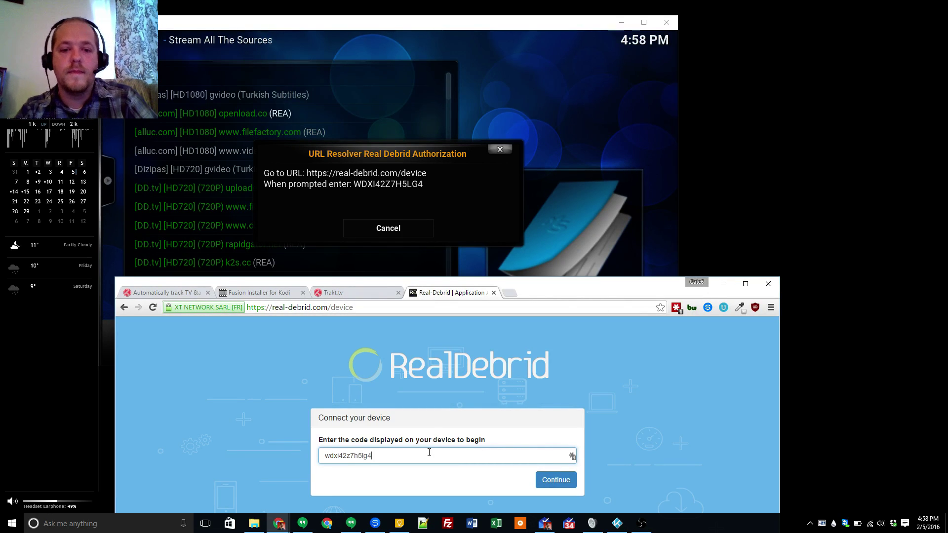
key(Return)
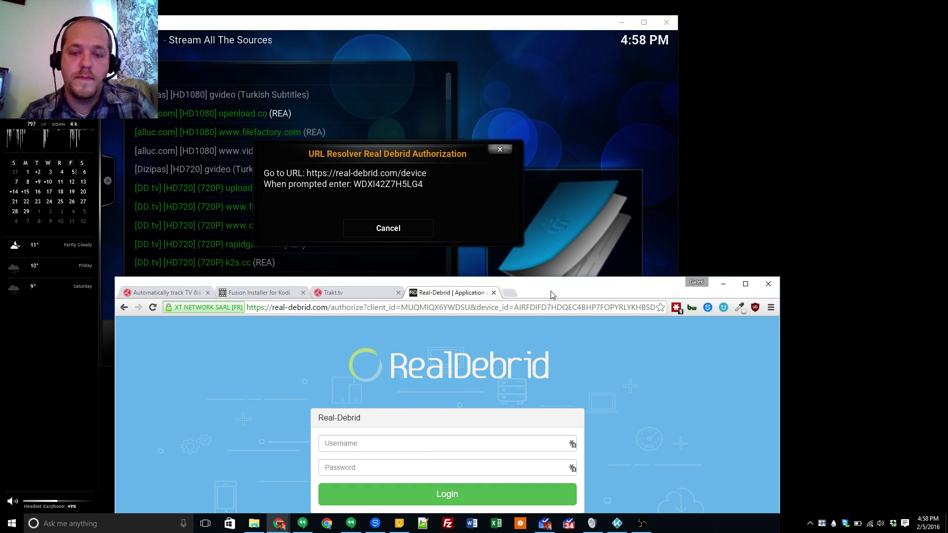
- Log in to Real-Debrid with the saved username and password, then allow Kodi URLResolver
drag(552, 293, 554, 254)
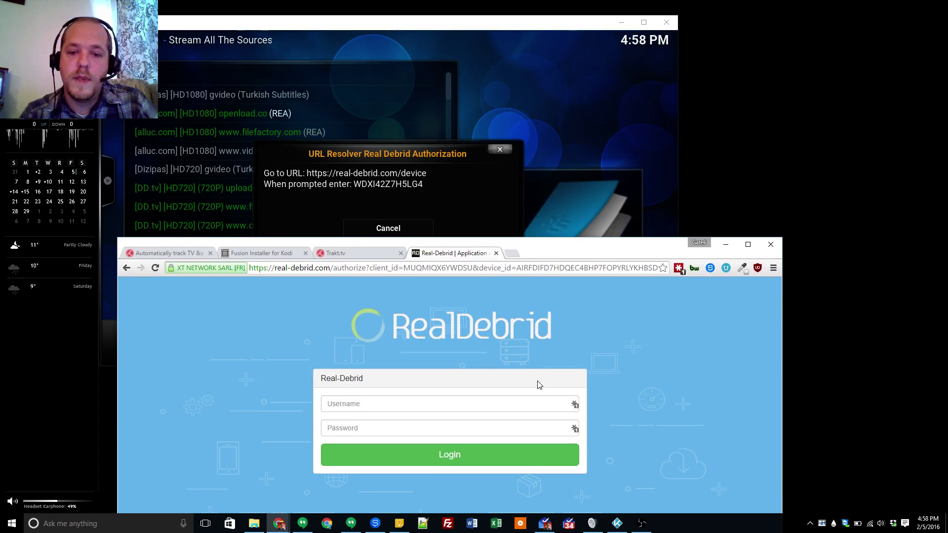
click(573, 405)
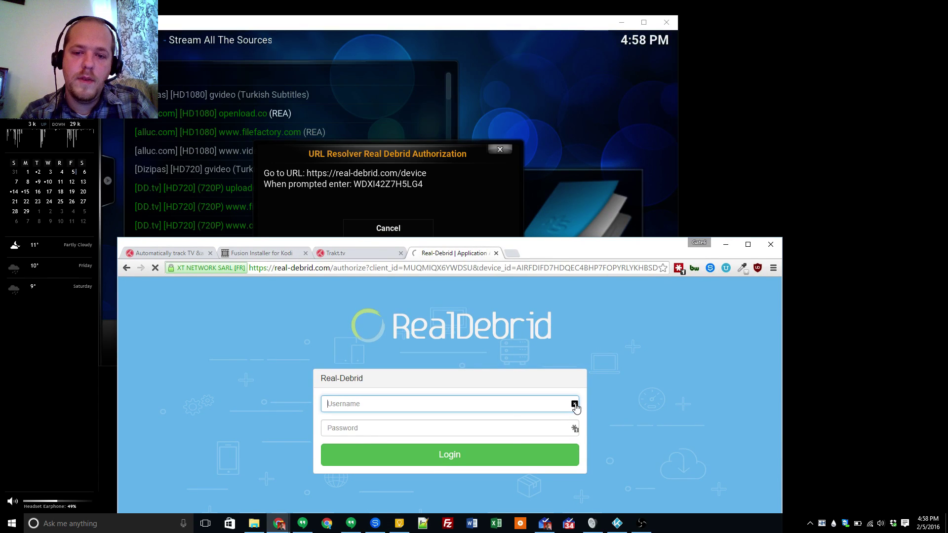
click(574, 405)
click(388, 472)
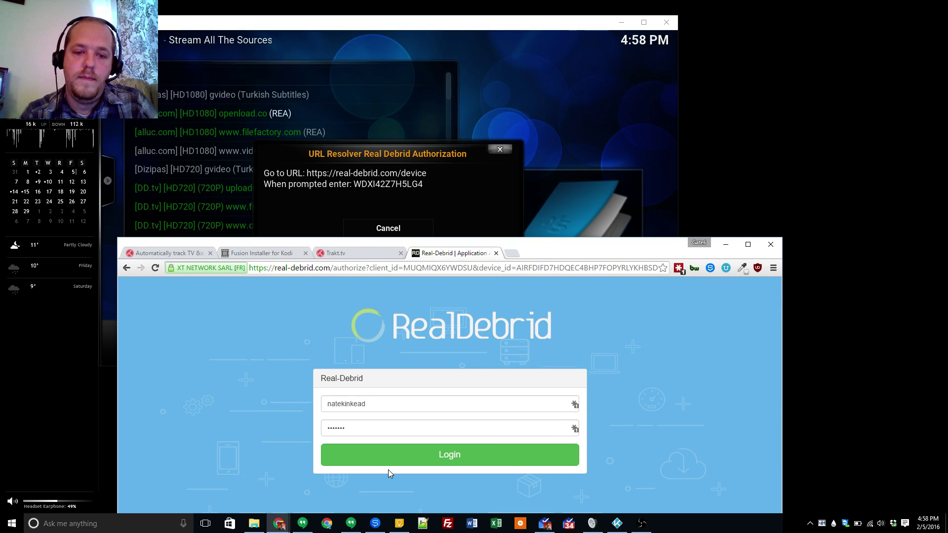
click(435, 461)
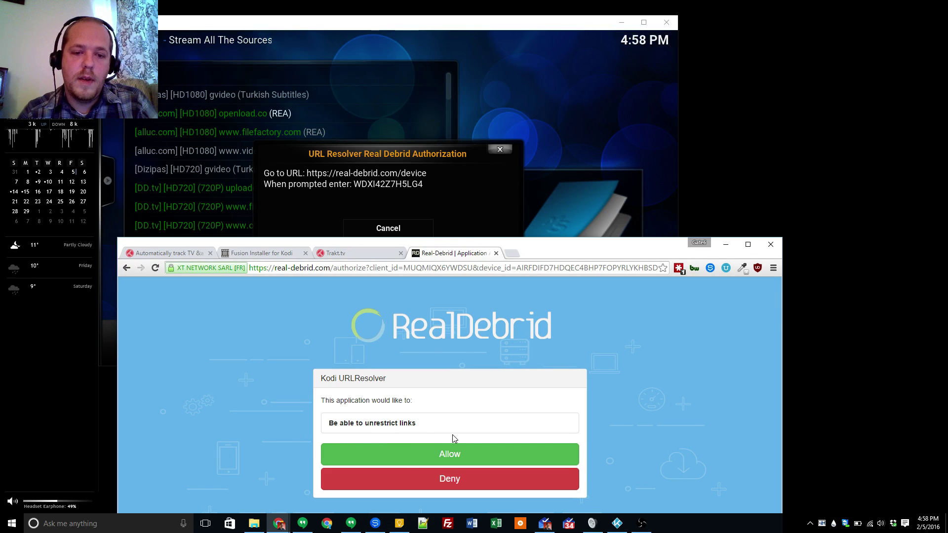
click(443, 455)
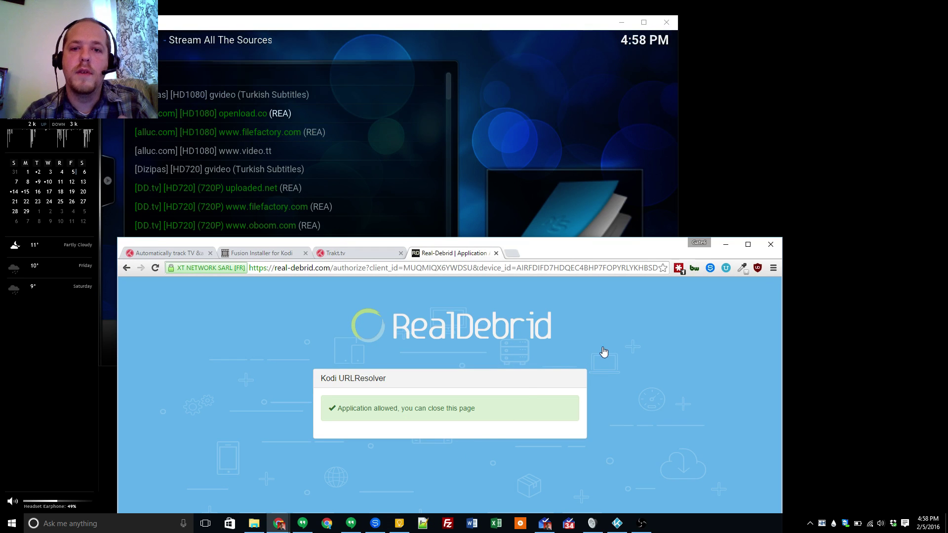
- Watch the episode fullscreen from the openload.co HD1080 source, then pause and stop it
click(555, 25)
double_click(556, 26)
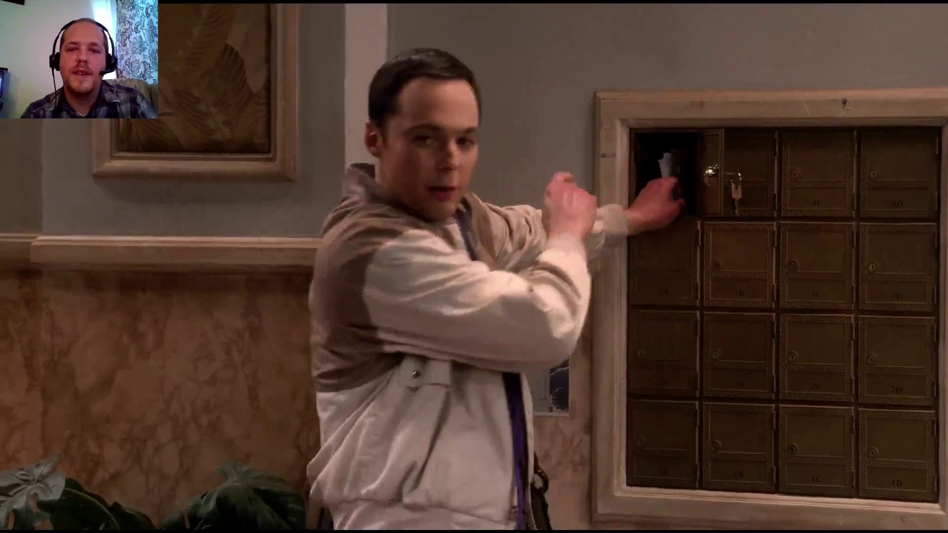
key(space)
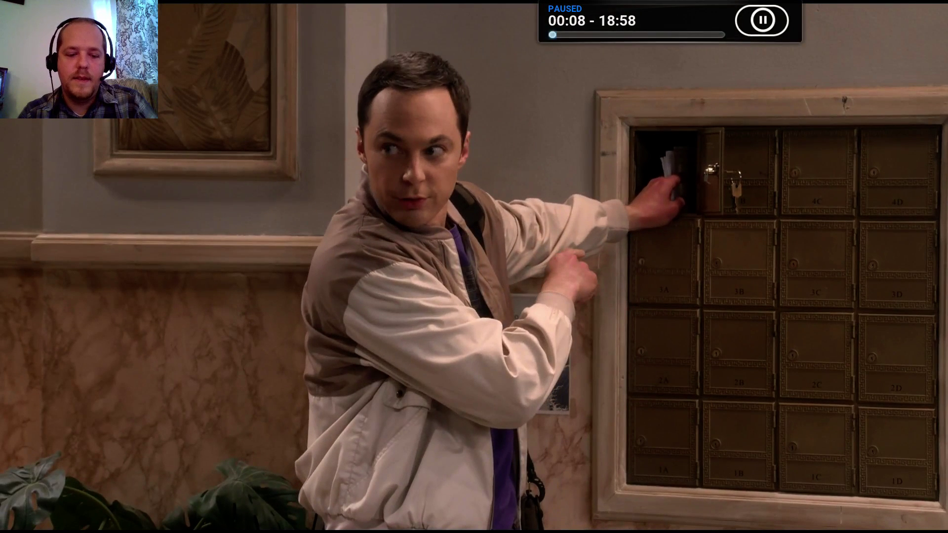
key(x)
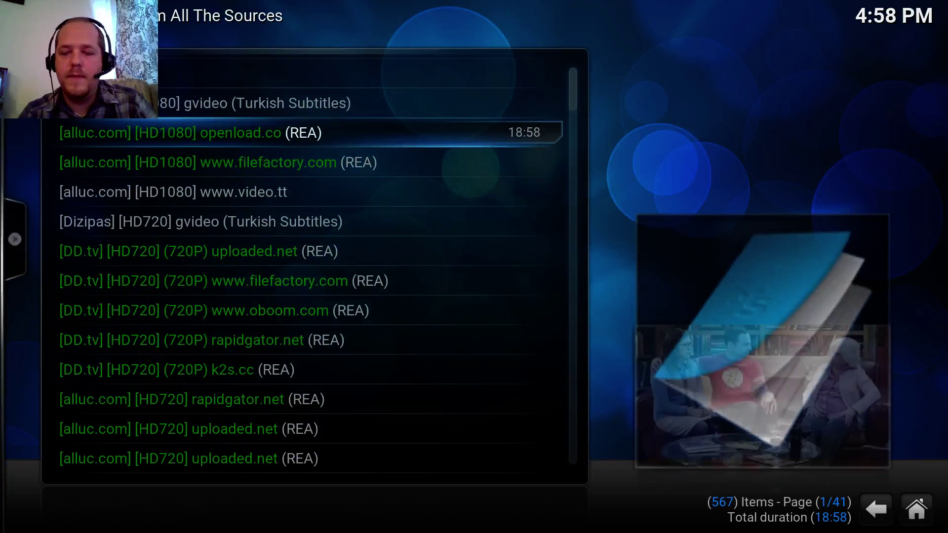